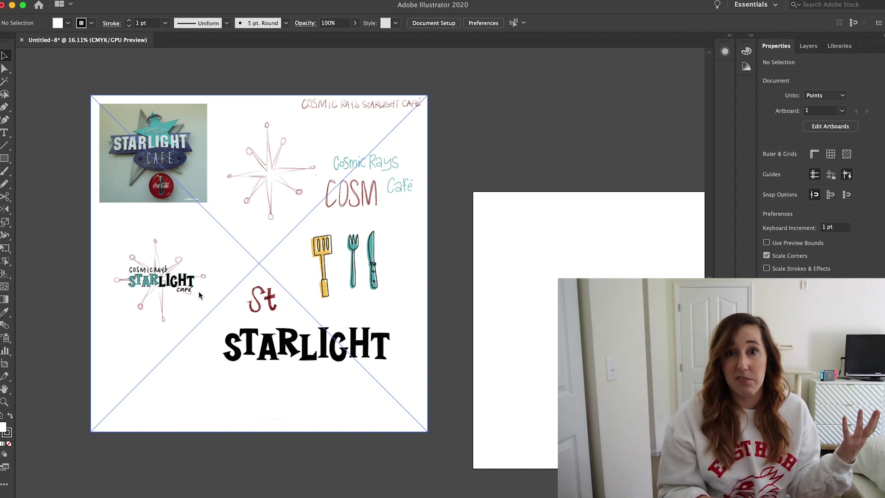
Step: Examine the small logo mock-up and compare it with the reference sign photo and starburst sketch
scroll(200, 295, up, 5)
scroll(517, 414, left, 5)
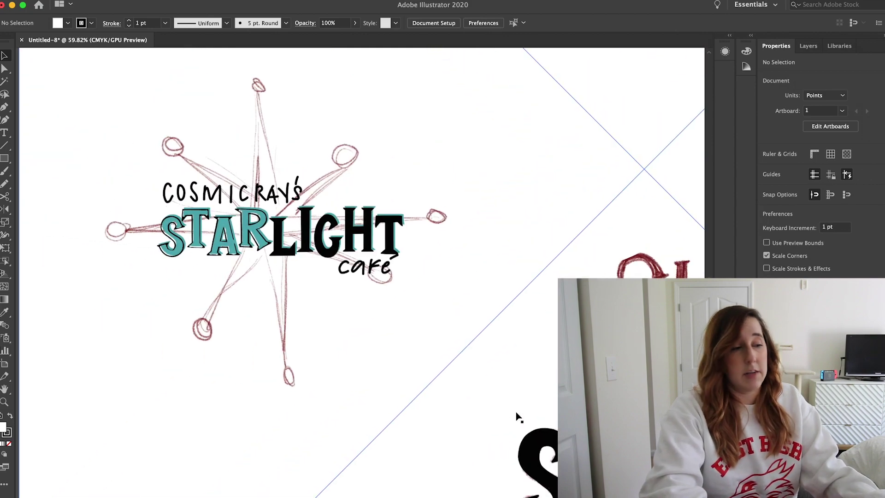
scroll(517, 414, down, 5)
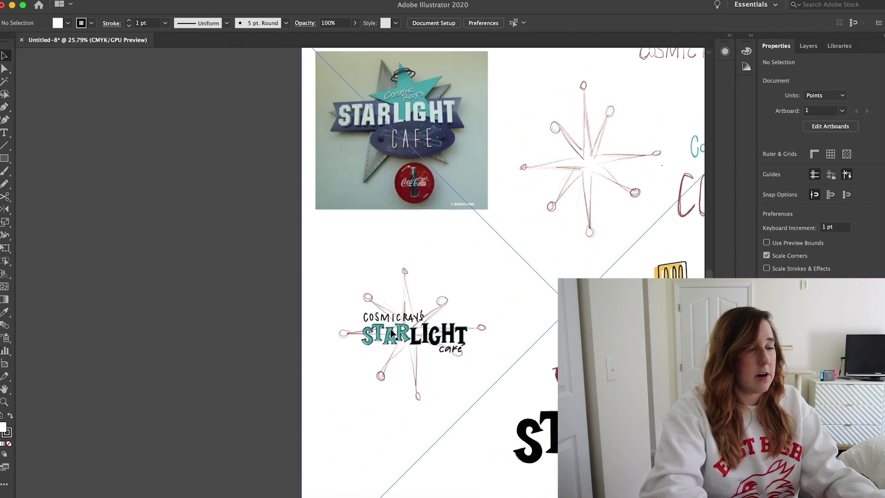
scroll(445, 280, right, 8)
scroll(445, 281, up, 4)
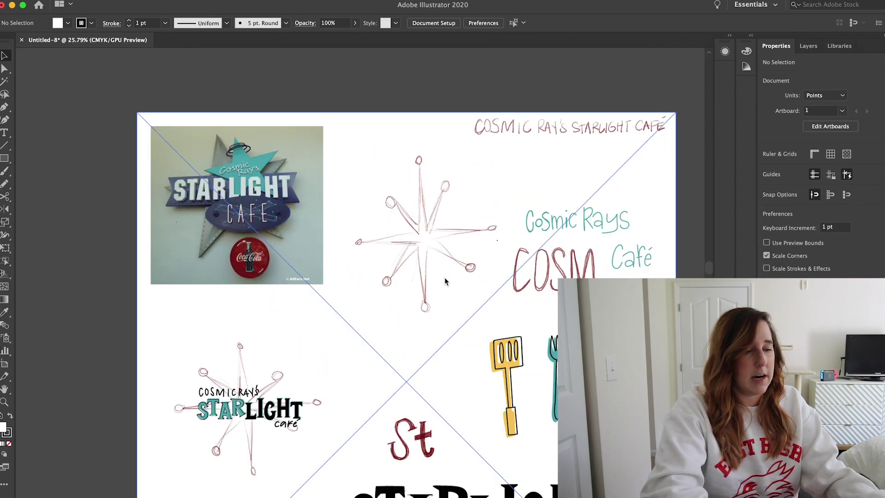
Step: Duplicate the sketch sheet into the empty area below the original and image-trace the copy with the Shades of Gray preset
scroll(446, 281, down, 10)
drag(369, 204, 375, 292)
drag(358, 209, 461, 345)
scroll(490, 293, up, 3)
scroll(490, 293, down, 6)
scroll(490, 293, up, 3)
click(529, 239)
click(359, 221)
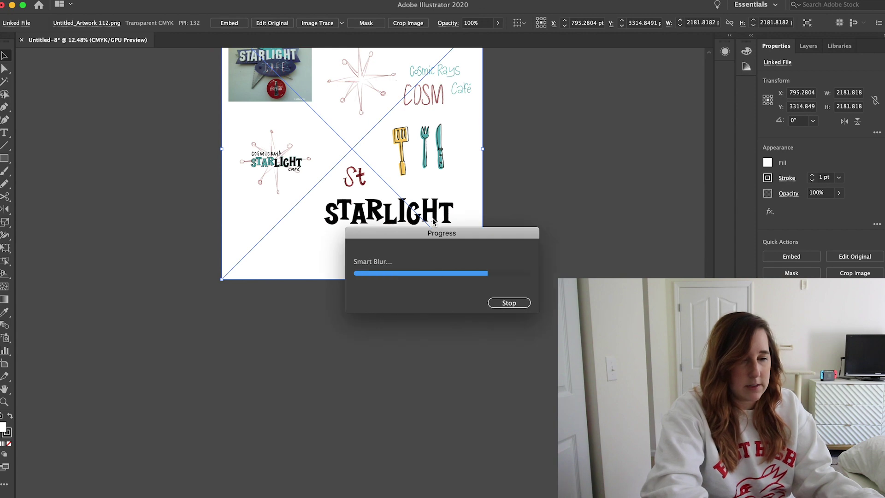
Step: Inspect the edges and corners of the traced STARLIGHT letters up close
scroll(456, 281, up, 3)
scroll(471, 250, up, 5)
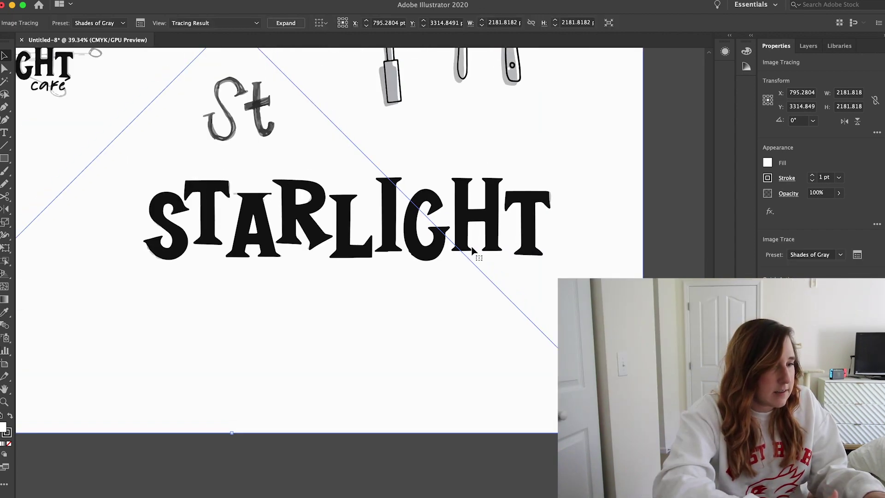
scroll(481, 261, left, 15)
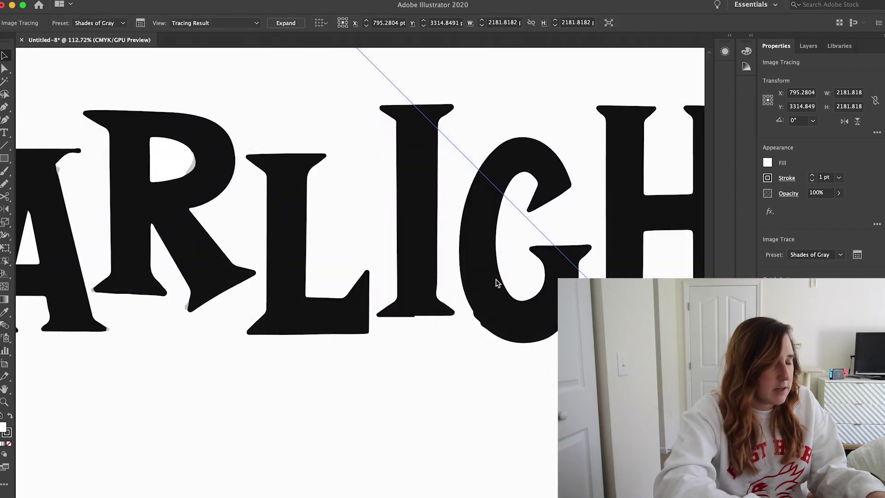
scroll(496, 282, left, 5)
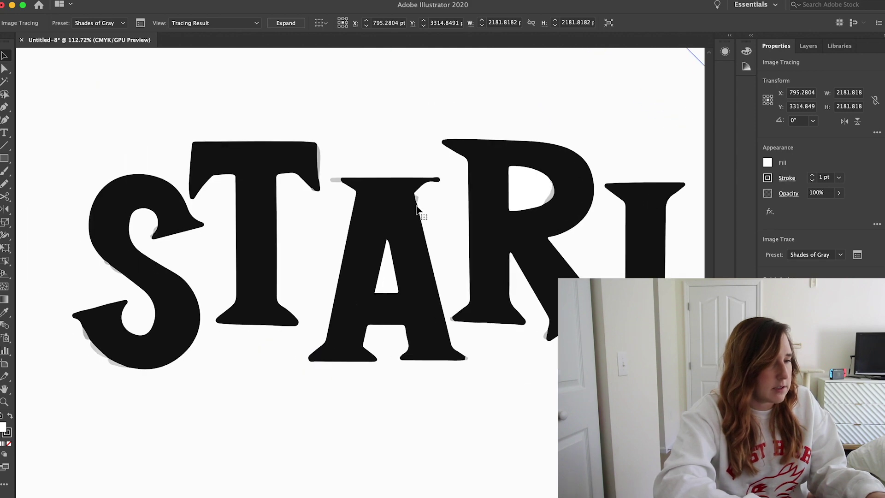
scroll(417, 210, up, 2)
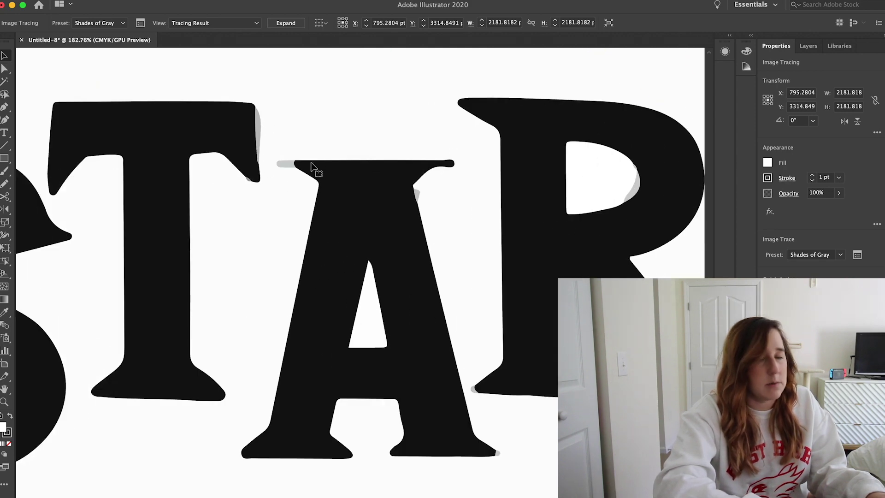
scroll(422, 221, down, 10)
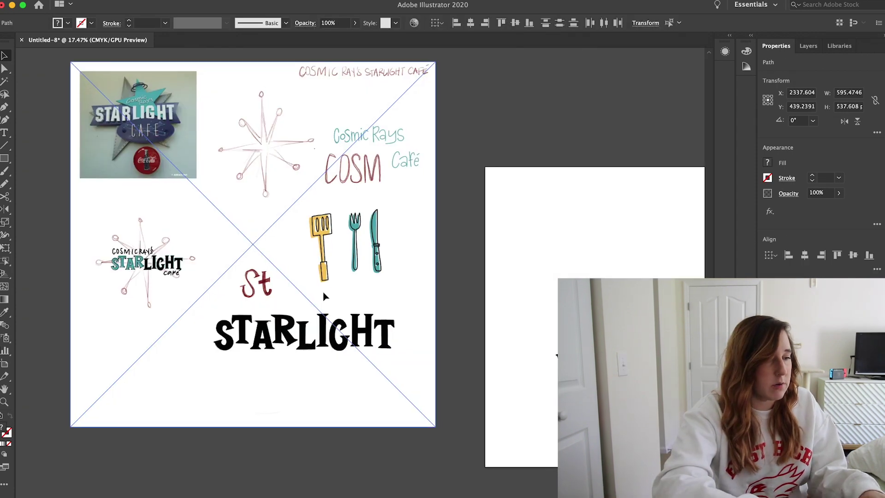
Step: Examine the reference sign photo and compare it with the sketches and the lettering on the artboard
scroll(322, 296, right, 2)
scroll(149, 193, up, 2)
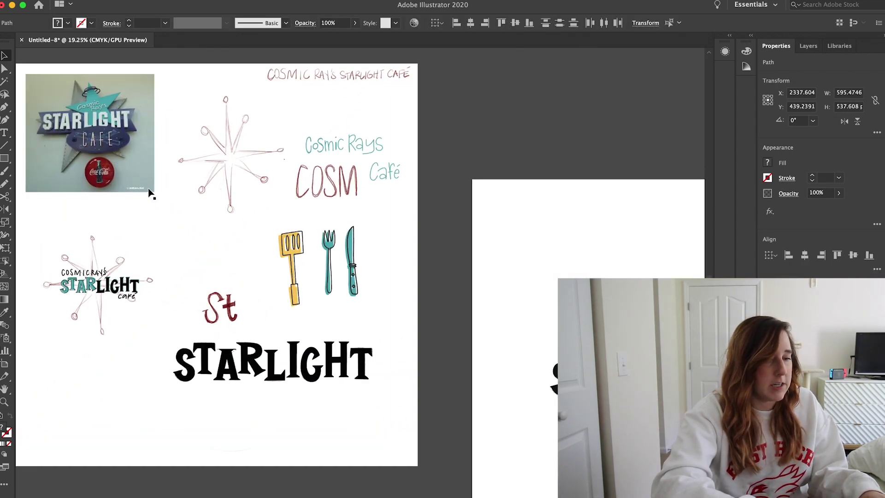
scroll(149, 193, up, 5)
scroll(149, 193, right, 2)
scroll(149, 193, up, 3)
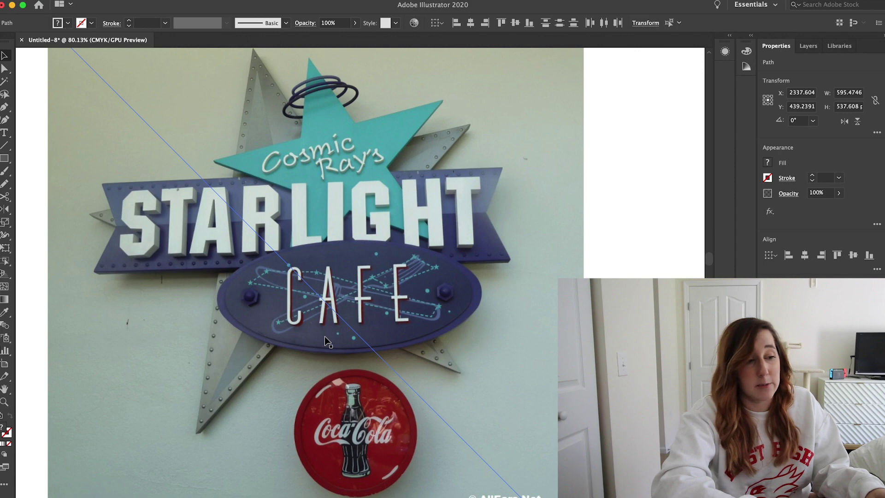
scroll(325, 337, down, 5)
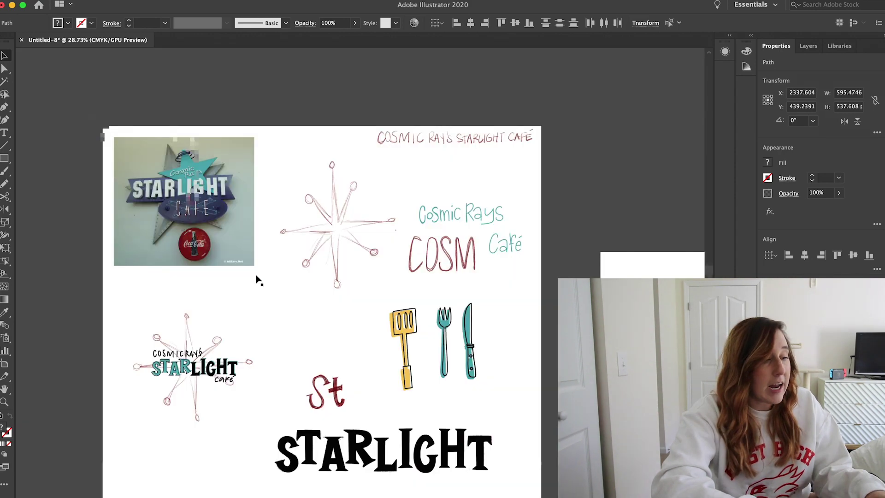
scroll(257, 279, down, 3)
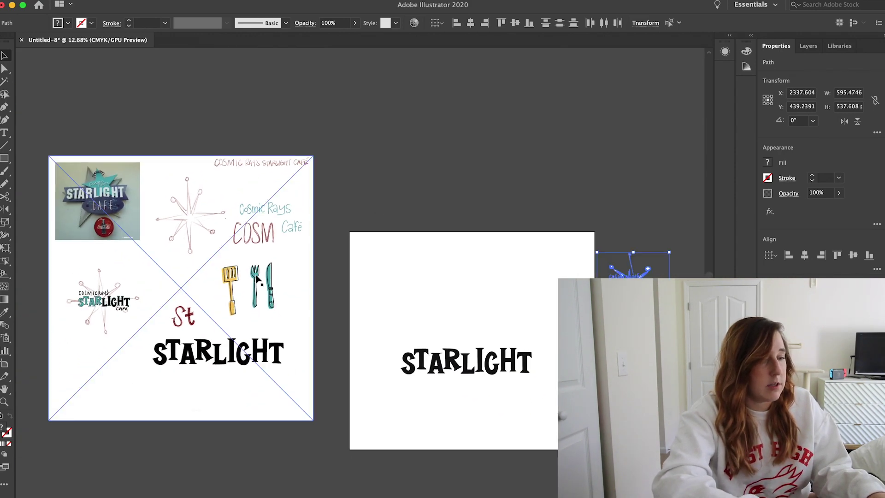
scroll(201, 255, up, 1)
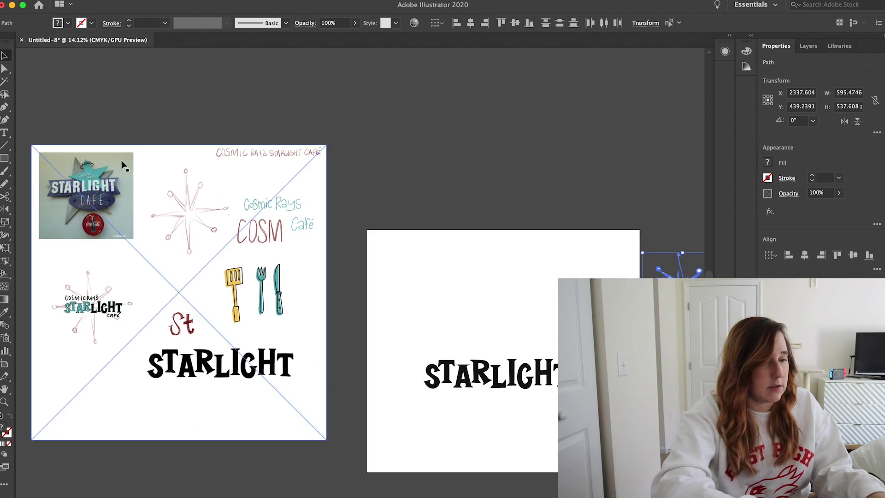
Step: Clean up the lower curve of the traced letter S by editing its anchor points and removing surplus ones
scroll(496, 362, up, 5)
drag(626, 367, 69, 182)
scroll(187, 296, up, 5)
key(p)
scroll(126, 372, up, 2)
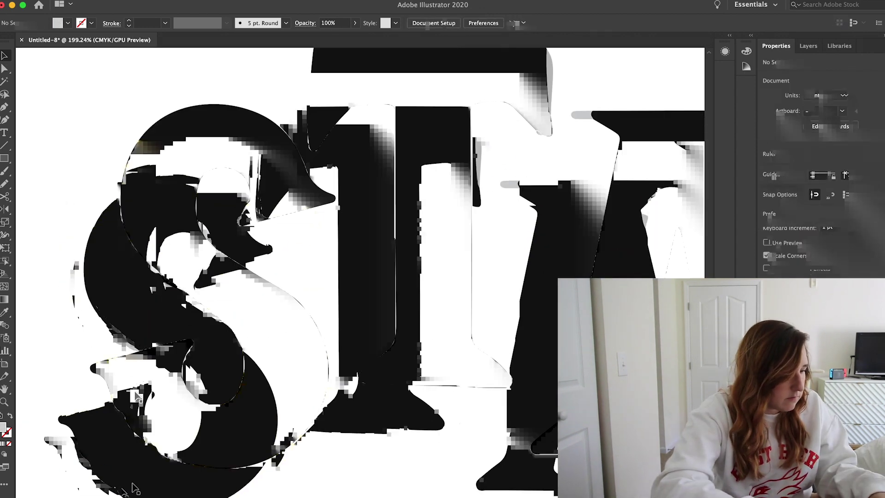
key(a)
click(156, 349)
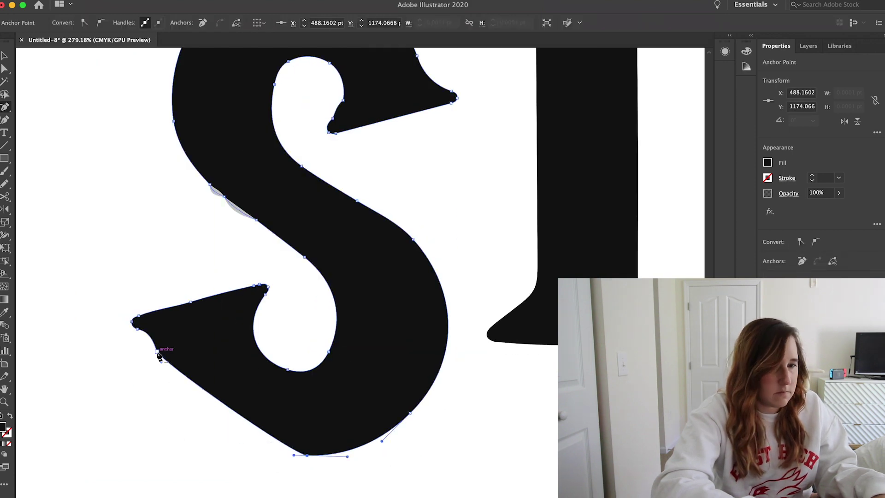
drag(164, 369, 249, 456)
click(410, 417)
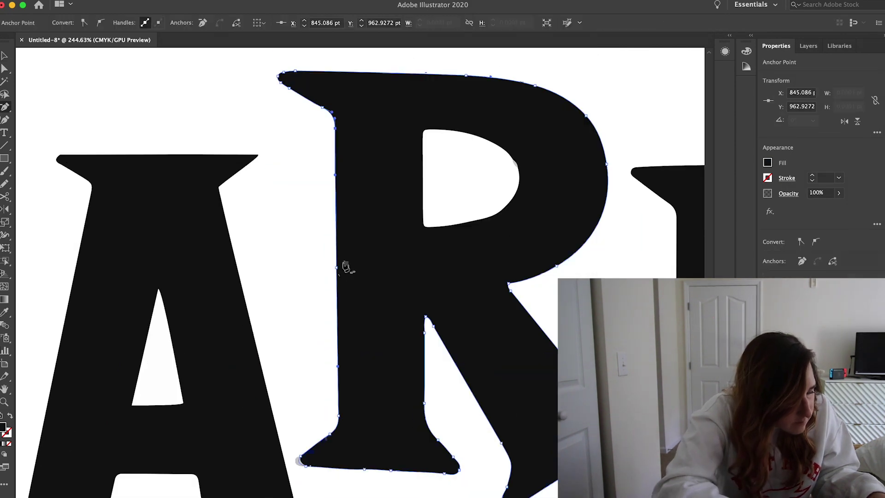
Step: Refine the outline of the traced letter R by editing anchor points along its leg and bowl with the Pen tool
key(a)
click(514, 381)
key(p)
click(433, 326)
click(557, 266)
scroll(556, 271, up, 3)
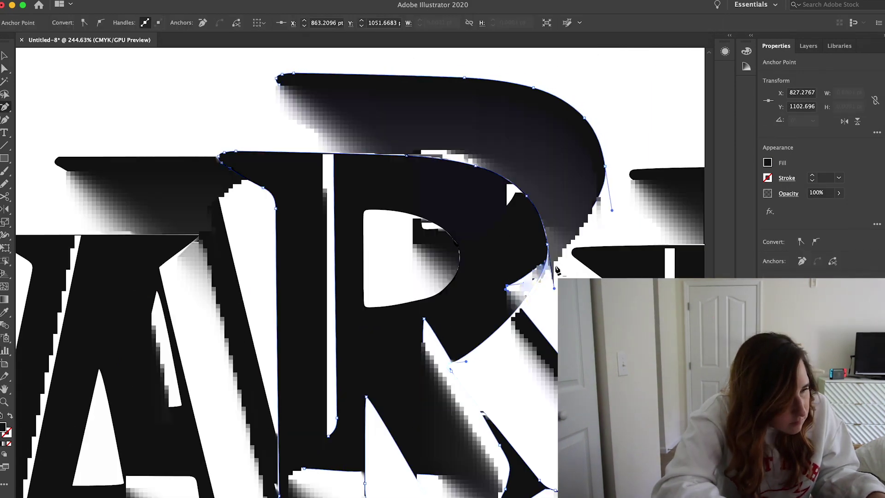
scroll(478, 197, right, 5)
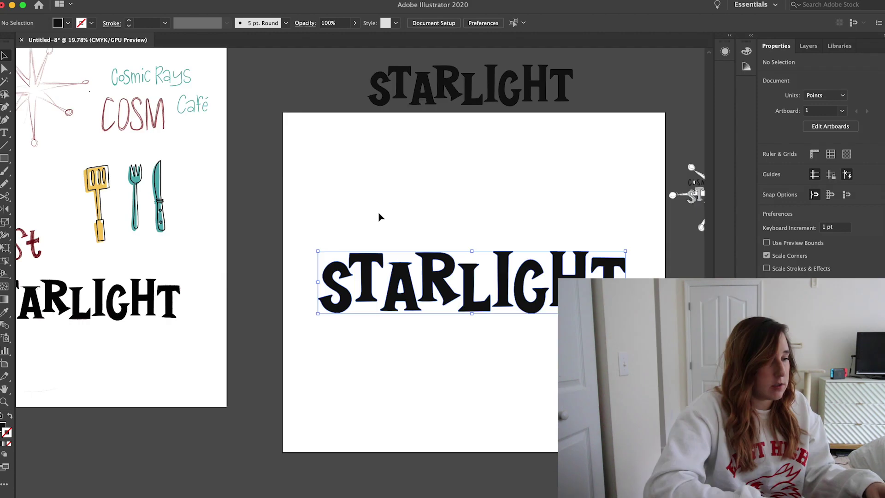
Step: Review the cleaned-up lettering beside the sketches and study the layout and colours of the reference sign photo
scroll(379, 213, down, 3)
scroll(379, 214, up, 4)
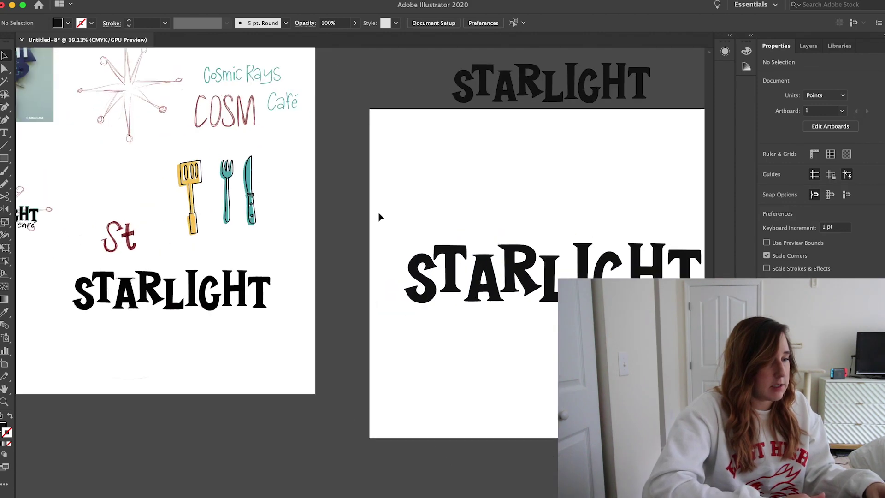
scroll(379, 213, up, 3)
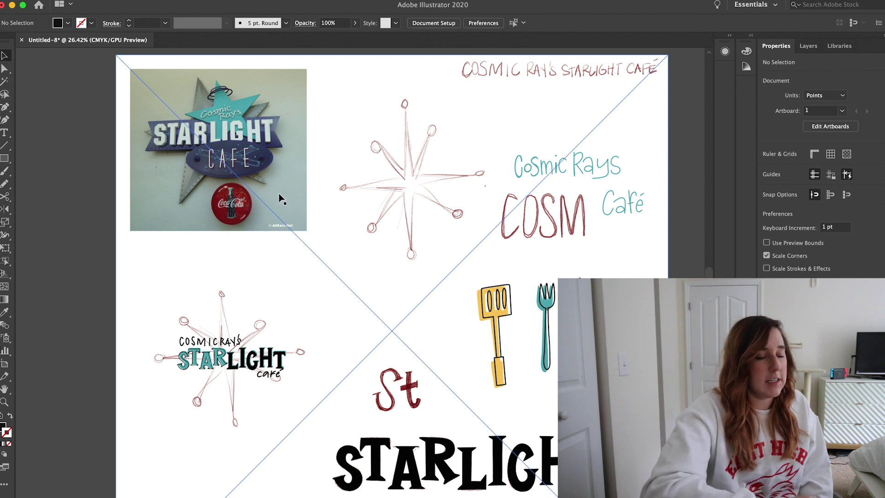
scroll(220, 141, up, 2)
scroll(220, 141, up, 5)
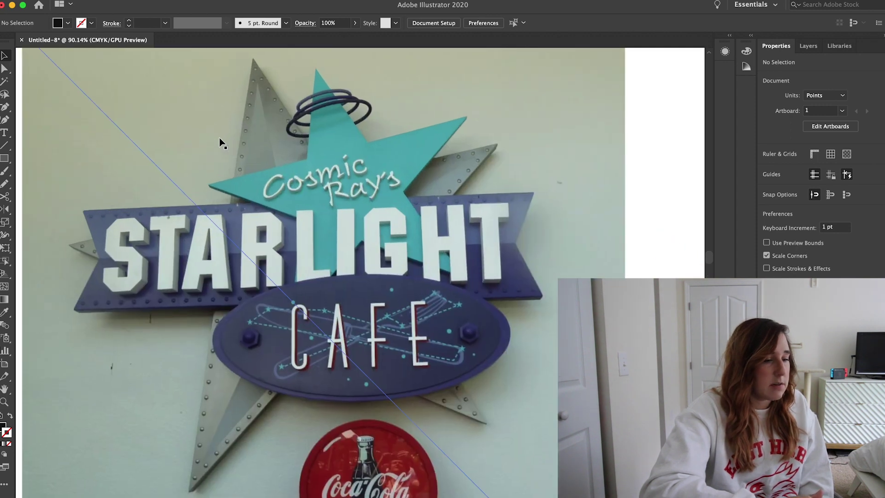
scroll(220, 140, left, 3)
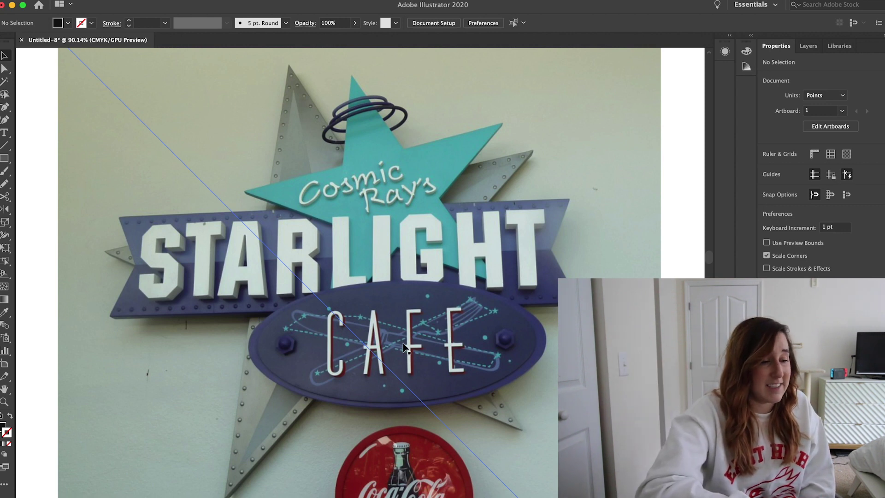
scroll(338, 297, down, 3)
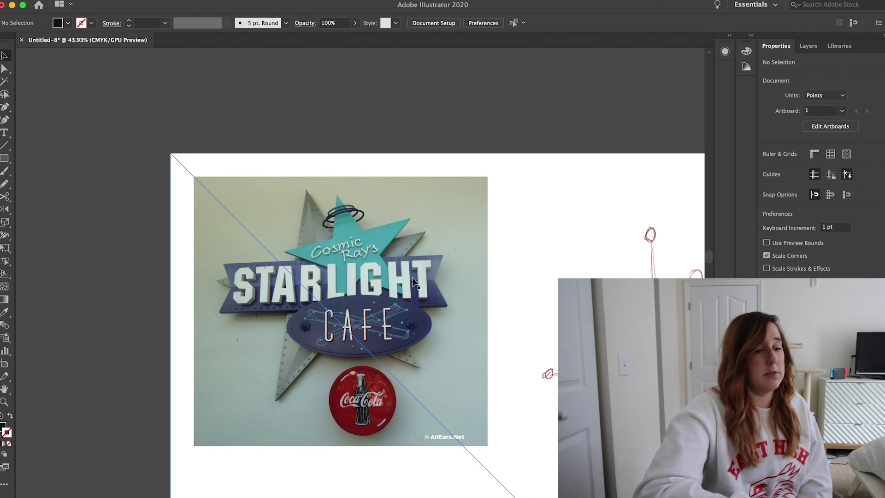
scroll(371, 305, up, 2)
scroll(369, 304, down, 2)
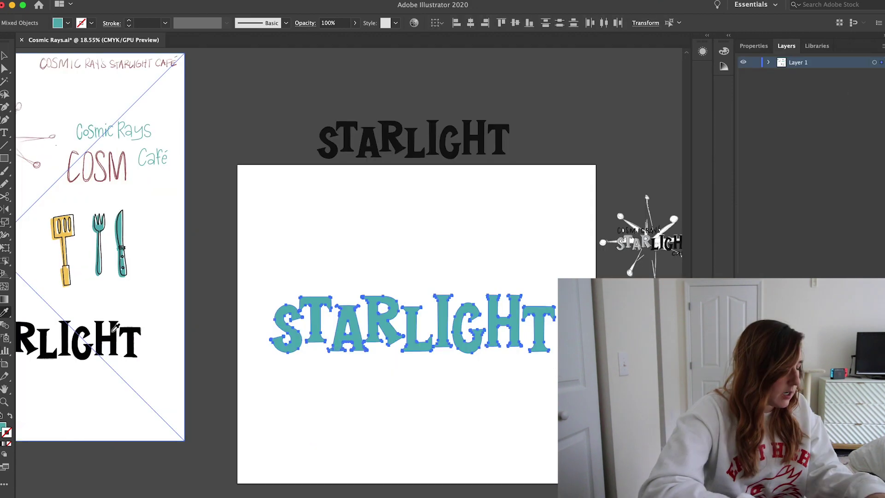
Step: Sample the sketch's black for the front STARLIGHT letters and adjust the fill to a near-black of about C 72, M 66, Y 65, K 75
click(36, 374)
double_click(4, 426)
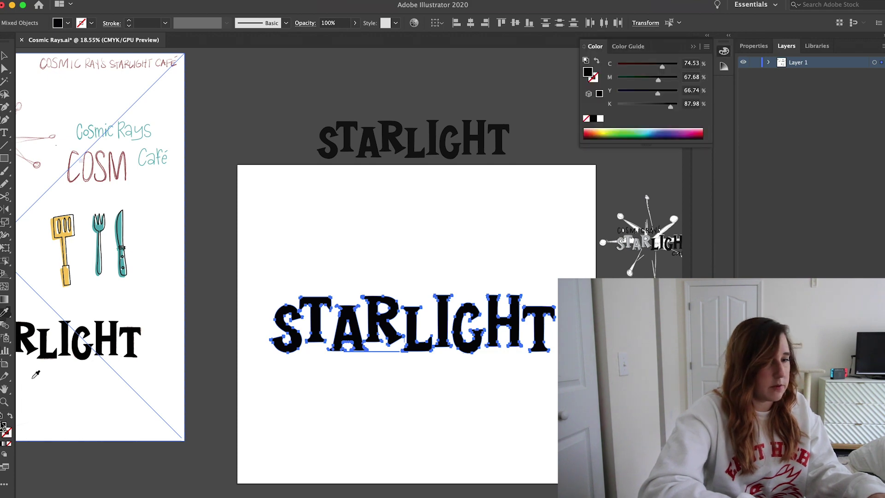
drag(4, 196, 2, 193)
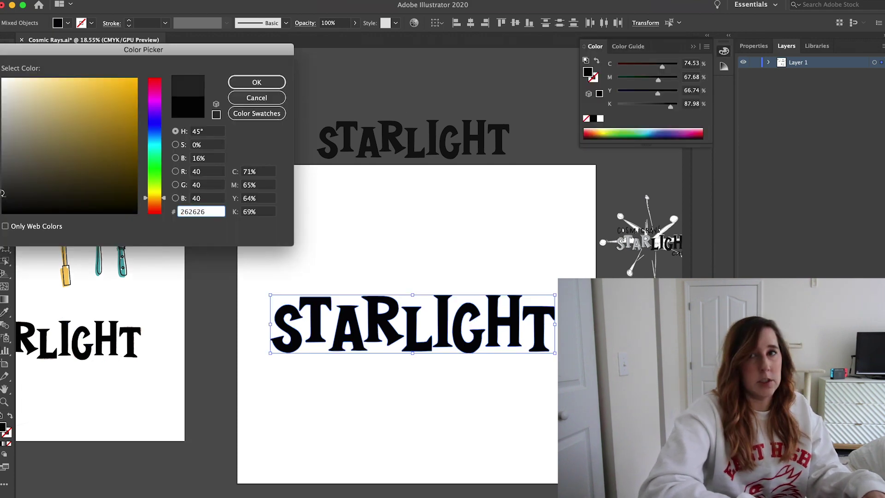
key(super+a)
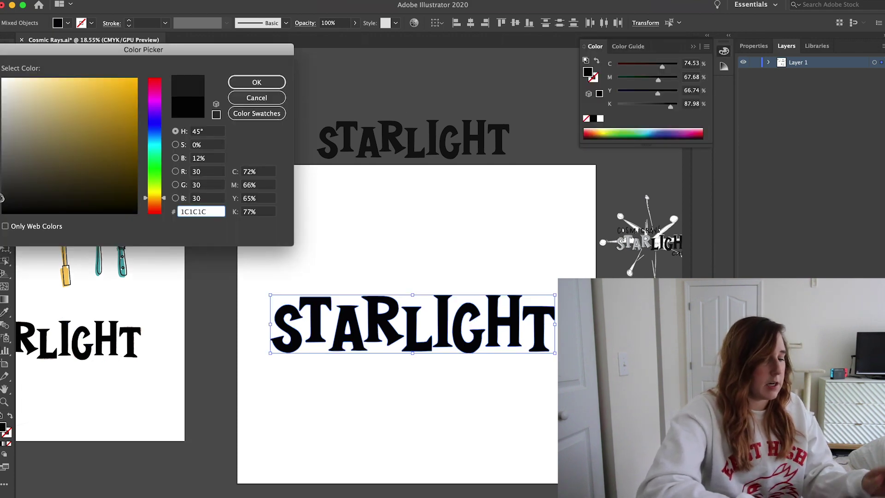
text(2b2b2b)
click(256, 82)
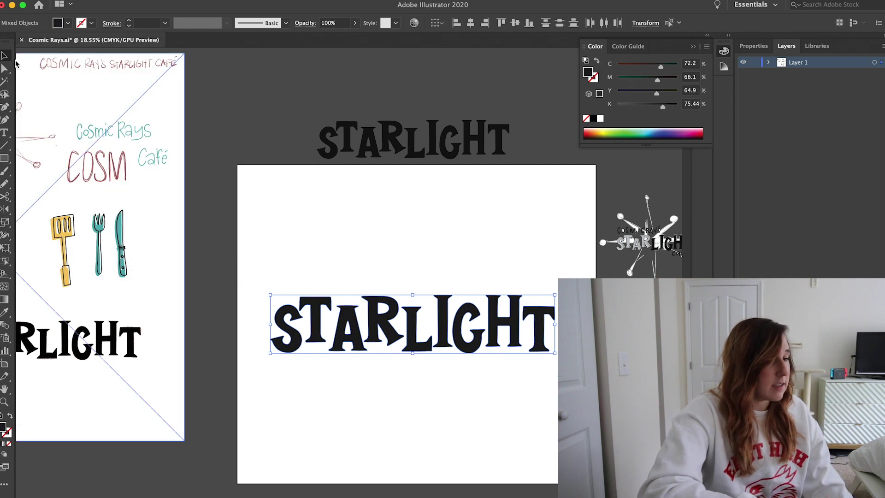
Step: Add a 4 pt stroke to the front STARLIGHT lettering
click(753, 45)
click(814, 177)
click(814, 177)
click(814, 177)
click(814, 178)
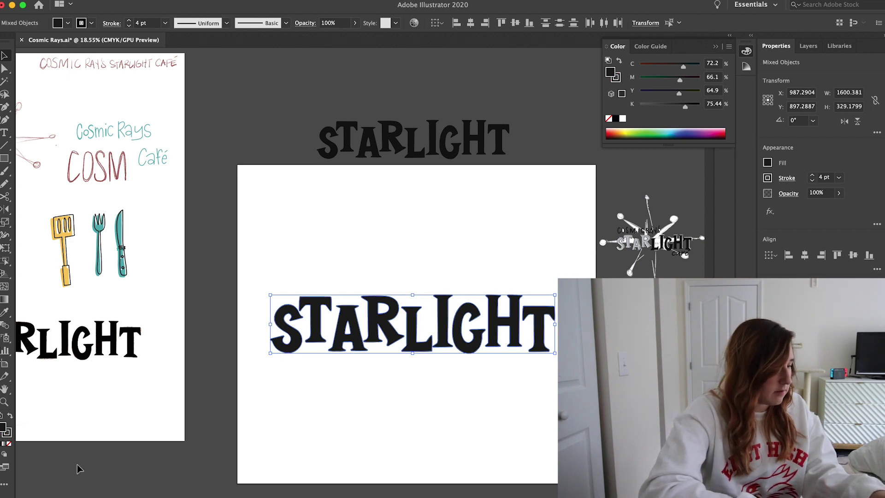
Step: Try removing the fill of the front STARLIGHT lettering to leave only its outline over the teal letters
click(10, 443)
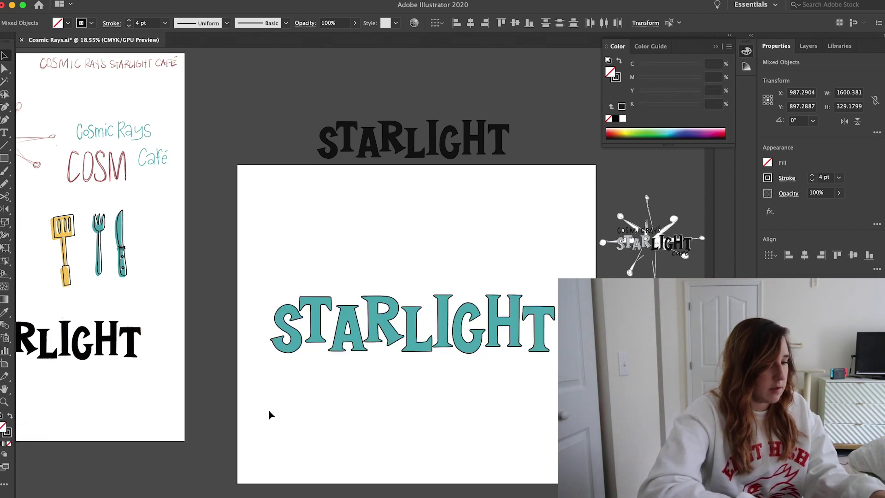
click(269, 411)
scroll(269, 412, up, 4)
scroll(269, 411, right, 5)
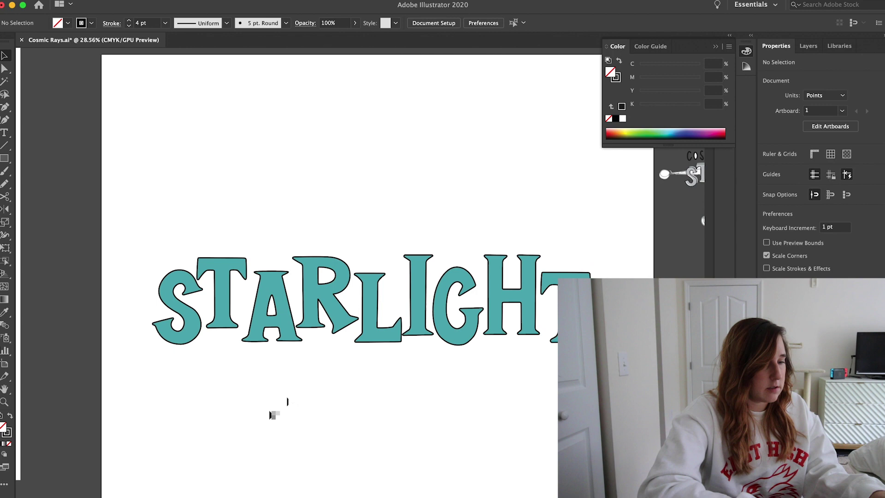
click(373, 345)
scroll(613, 286, down, 2)
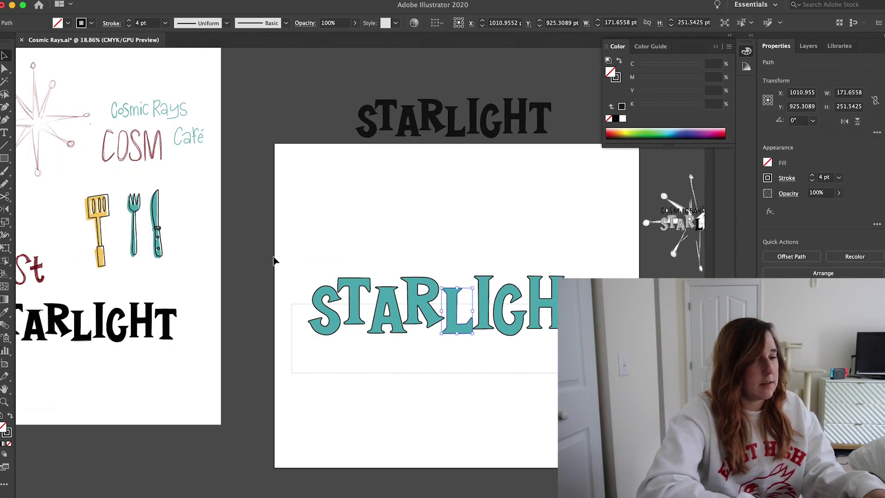
drag(273, 260, 437, 348)
Step: Undo the fill removal and the last stroke increase, and move the near-black STARLIGHT lettering just below the teal copy
key(super+z)
key(super+z)
key(super+z)
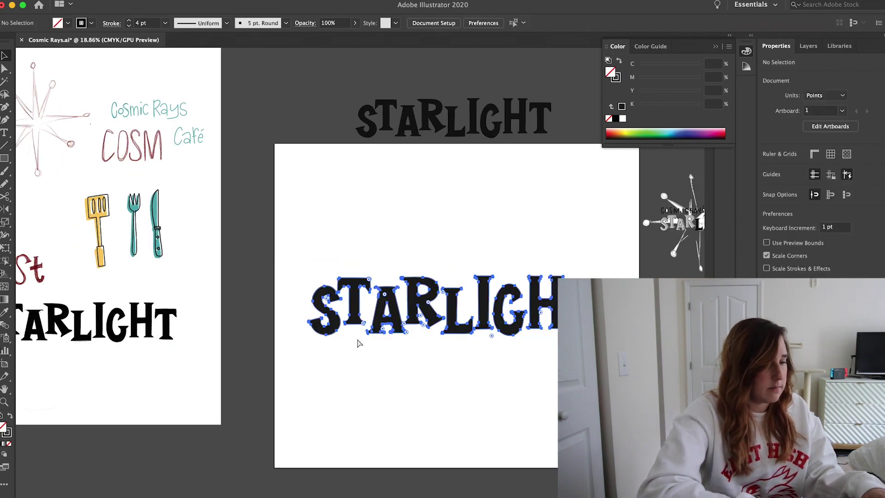
drag(427, 310, 439, 378)
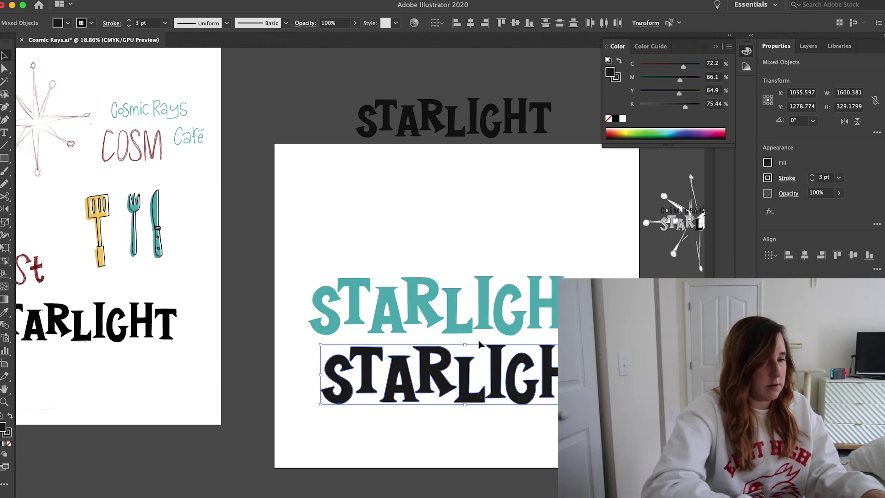
Step: Replace the near-black STARLIGHT copy with a front copy of the teal letters, outlined in the sketch's black with no fill
key(Delete)
drag(321, 244, 436, 295)
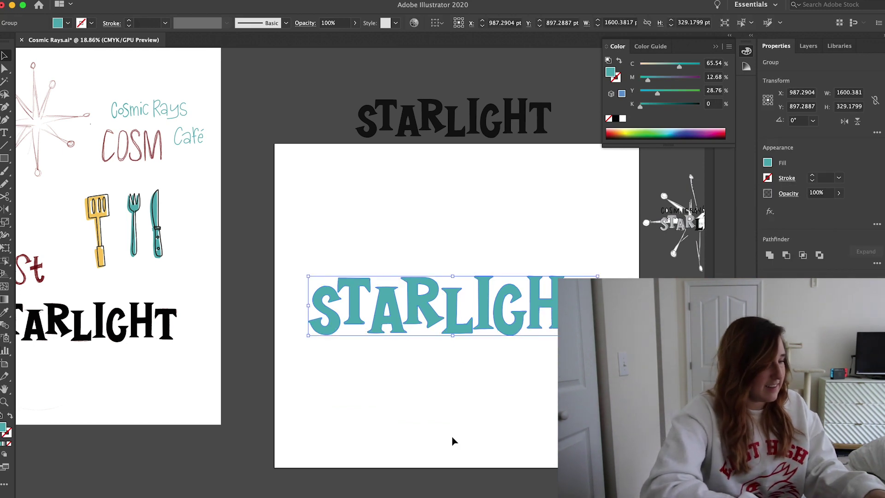
click(5, 312)
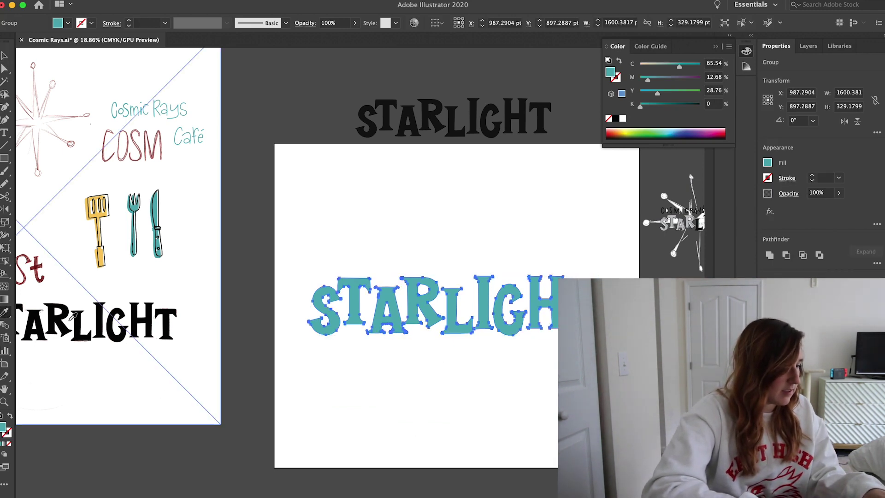
click(82, 328)
key(v)
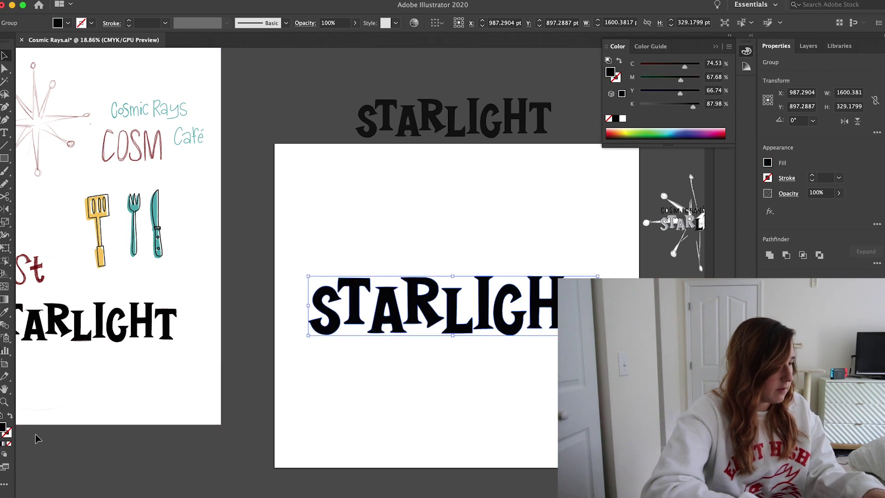
click(9, 416)
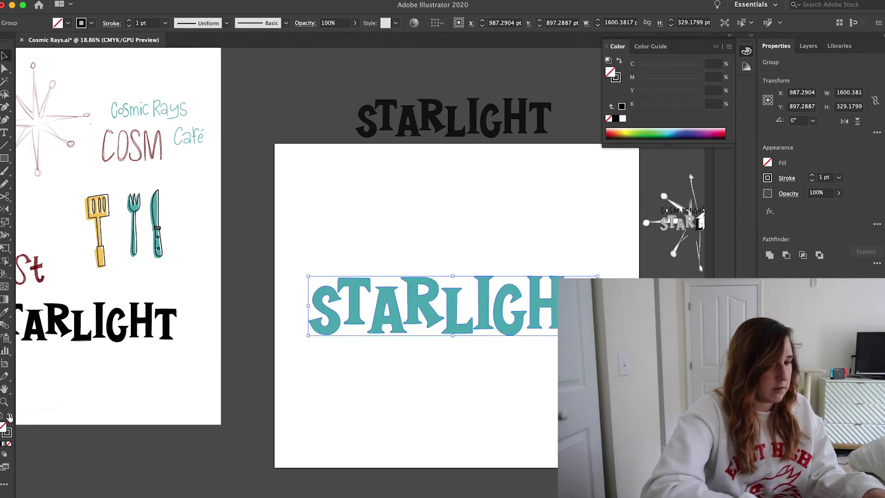
Step: Set the stroke weight of the front STARLIGHT outline to 7 pt
click(812, 175)
click(811, 175)
click(812, 175)
click(812, 175)
click(812, 175)
click(812, 174)
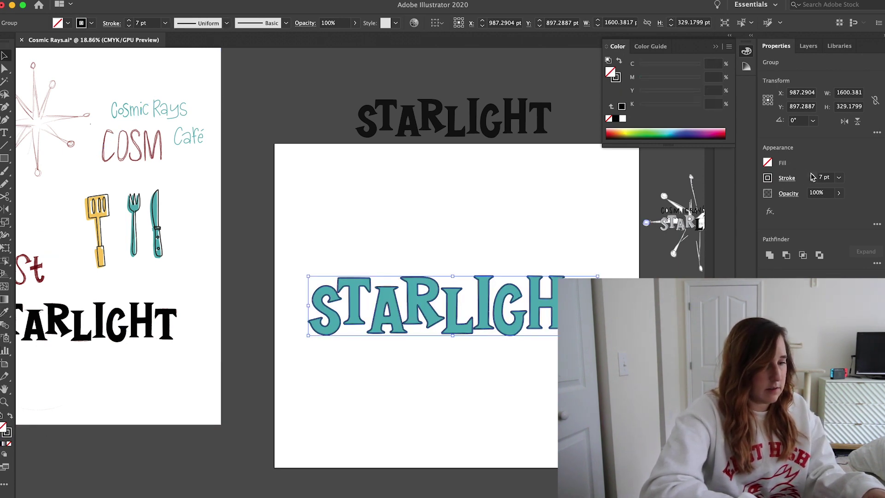
Step: Align the STARLIGHT outline's stroke to the outside of the letters and reduce its weight to 6 pt
scroll(526, 272, up, 2)
scroll(525, 272, up, 2)
click(785, 178)
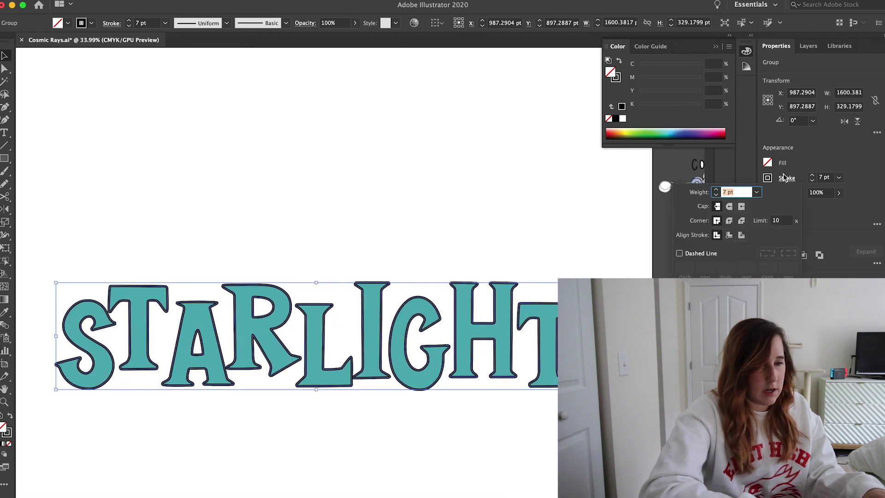
click(741, 234)
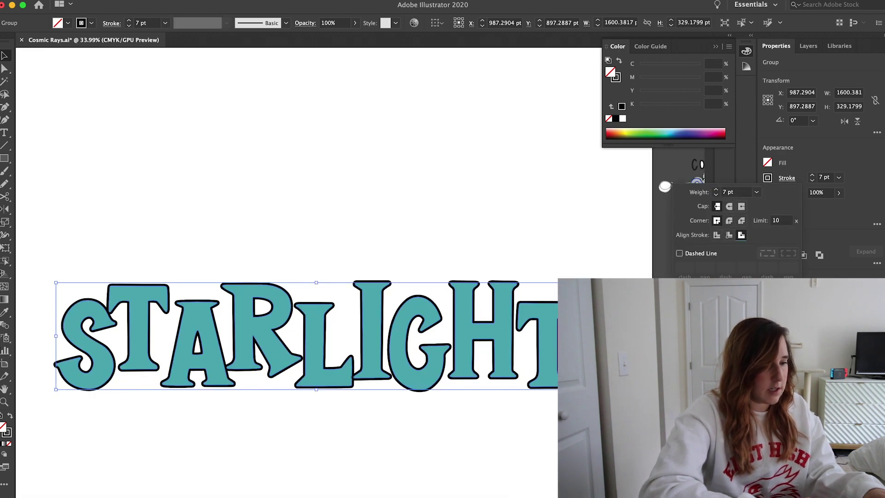
key(Escape)
click(812, 182)
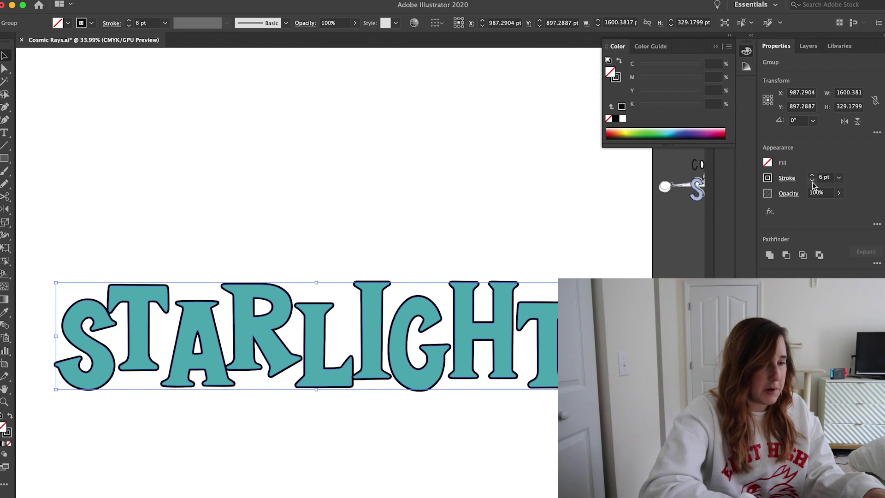
Step: Nudge the black outline about 11 pt left and 9 pt down from the teal STARLIGHT letters for an offset look
scroll(309, 271, down, 3)
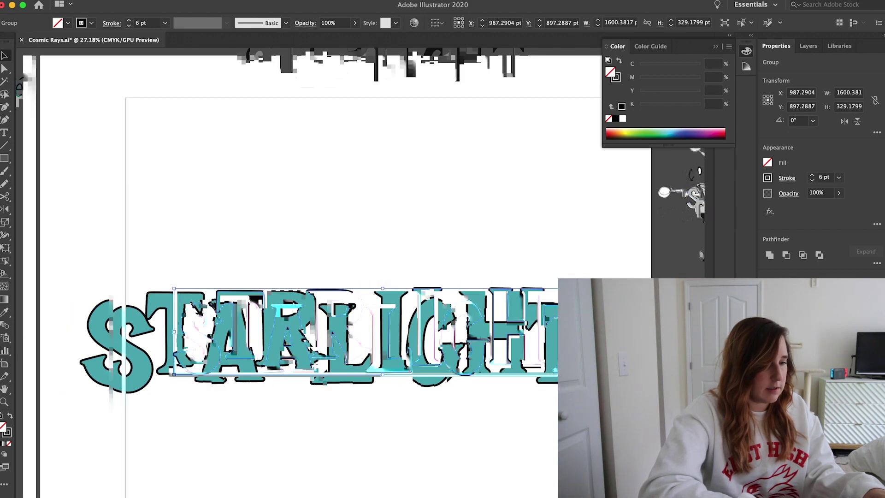
key(shift+Down)
key(shift+Down)
key(shift+Down)
key(Down)
key(Down)
key(Down)
key(Down)
key(Down)
key(Left)
key(Left)
key(Left)
key(Left)
key(Left)
key(Left)
key(Left)
key(Left)
key(Left)
key(Left)
key(Left)
key(Left)
key(Left)
key(Left)
key(Left)
key(Left)
key(Left)
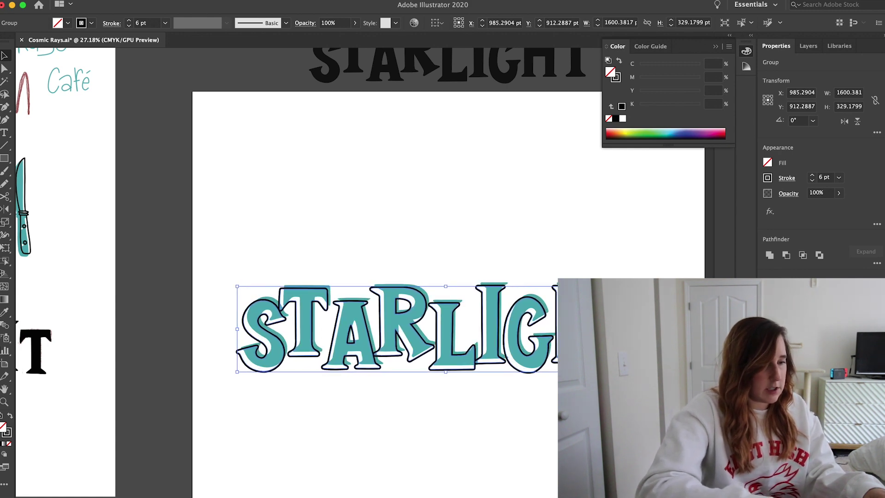
key(Right)
key(Right)
key(Right)
key(Right)
key(Right)
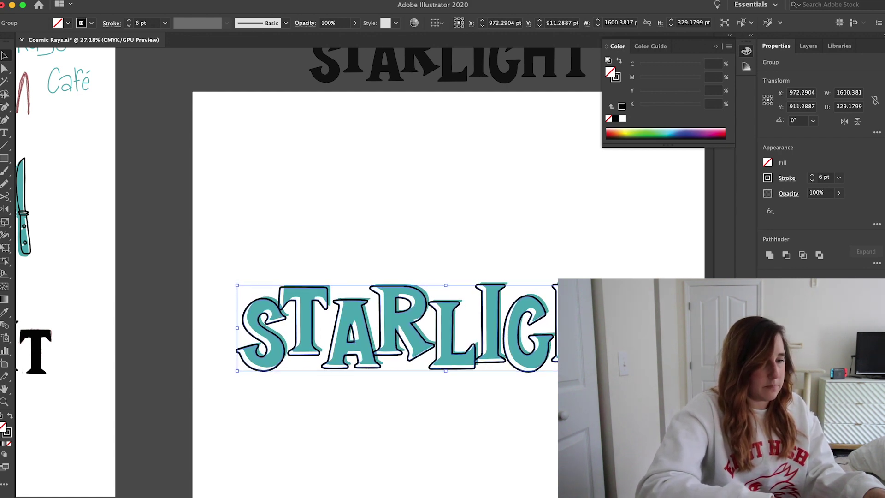
key(Up)
key(Up)
key(Up)
key(Up)
key(Up)
key(Up)
key(Up)
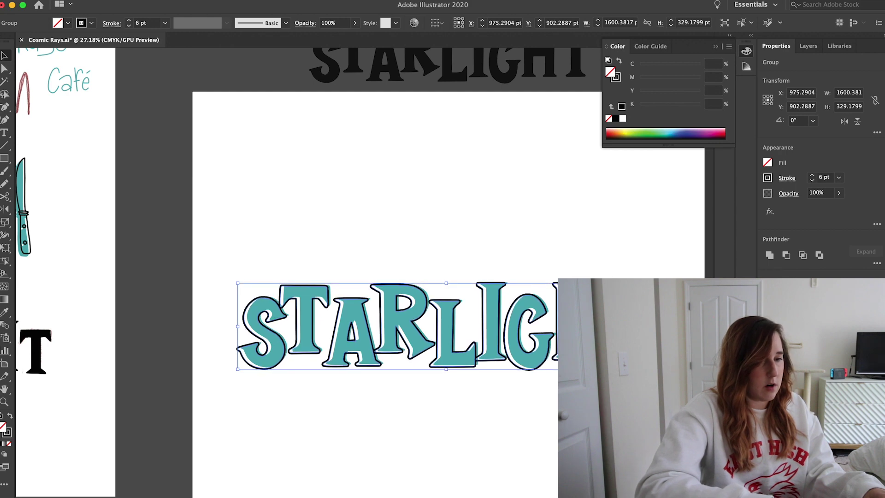
key(Right)
key(Up)
key(Up)
key(Up)
key(Up)
key(Up)
key(Down)
key(Down)
key(Down)
key(Down)
key(Down)
key(Down)
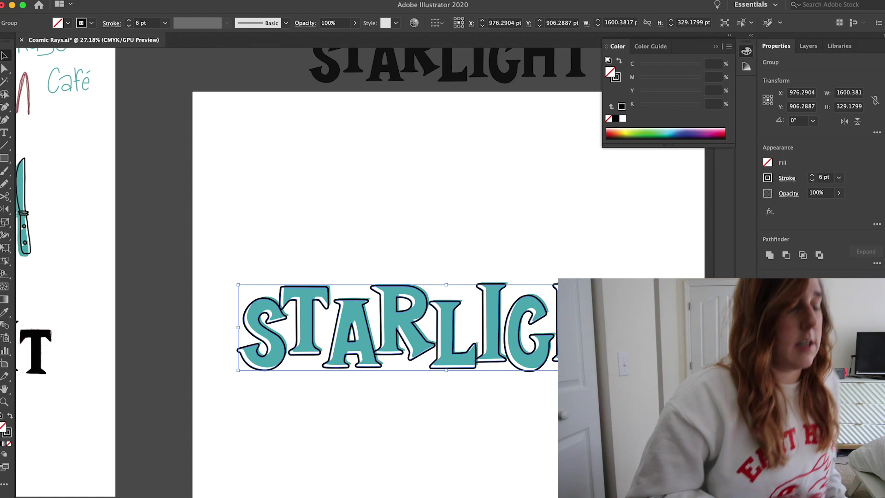
click(320, 237)
Step: Try a star with radii of 25 pt and 50 pt, enlarged to about 647 pt over the sketched starburst
scroll(320, 237, down, 3)
scroll(320, 237, left, 3)
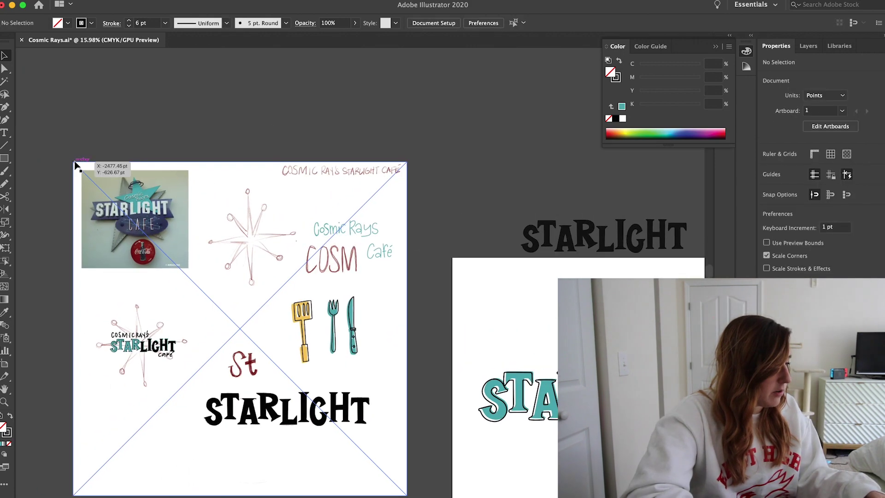
click(4, 159)
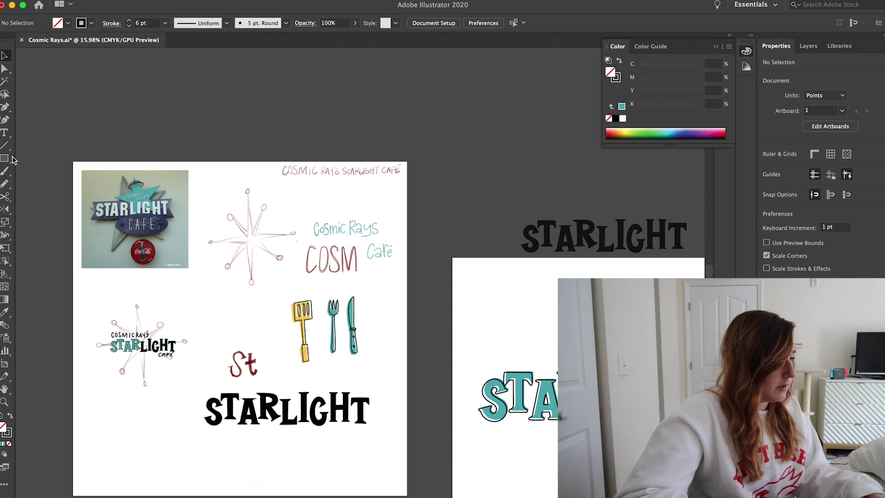
click(8, 159)
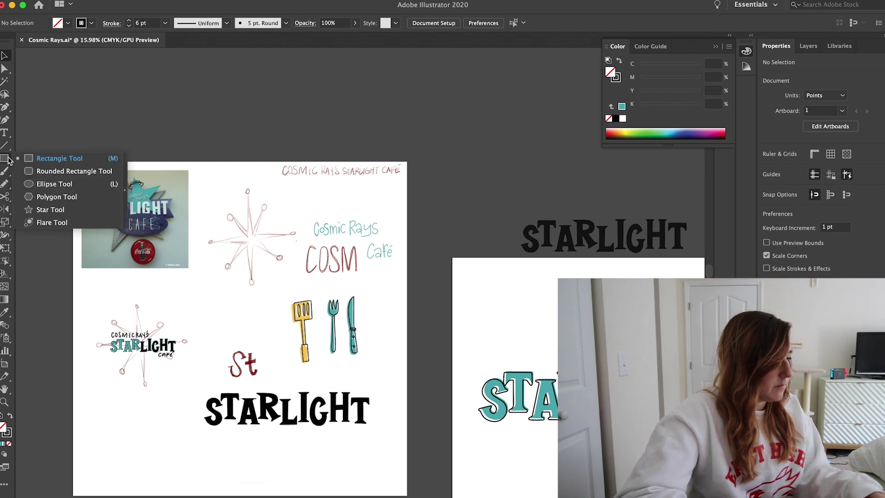
click(46, 210)
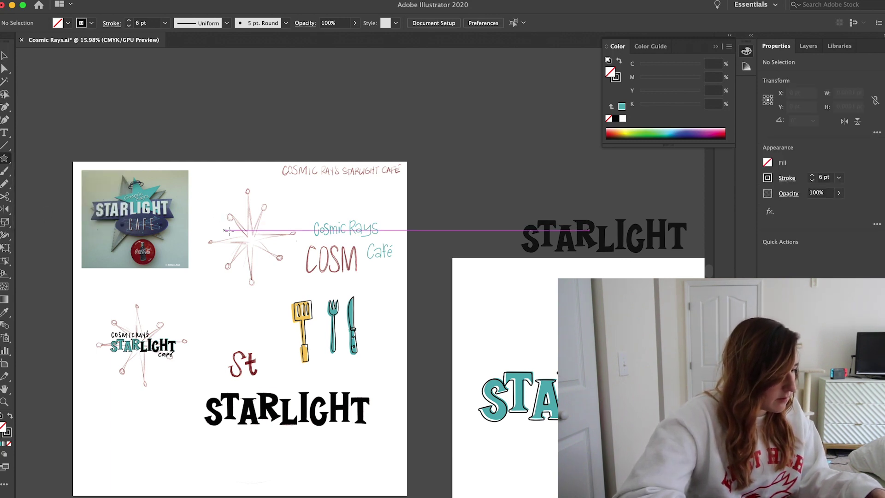
click(438, 157)
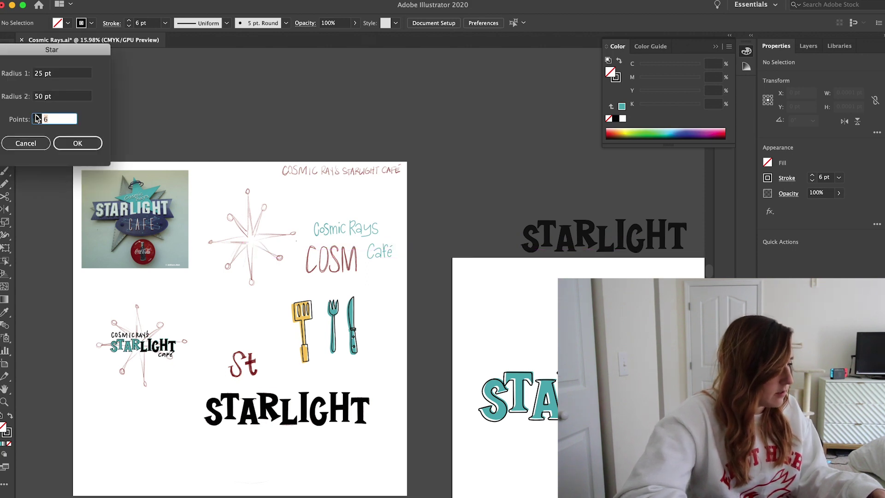
click(78, 143)
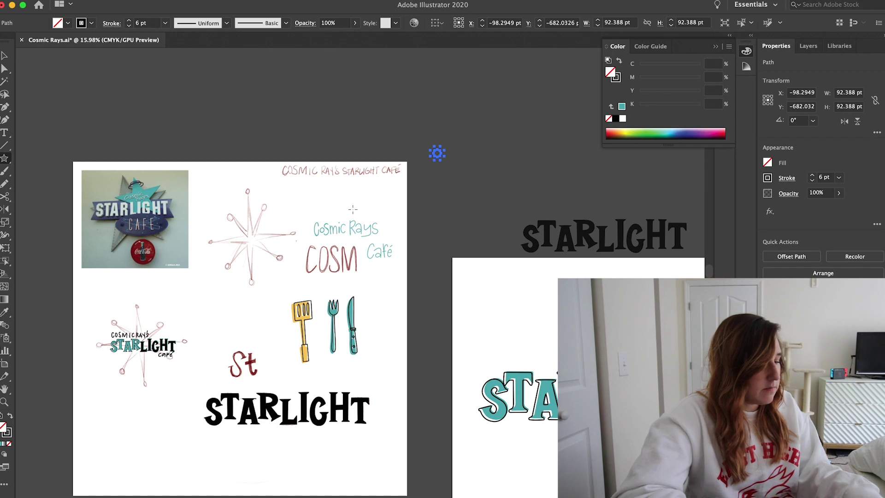
key(v)
drag(444, 160, 326, 304)
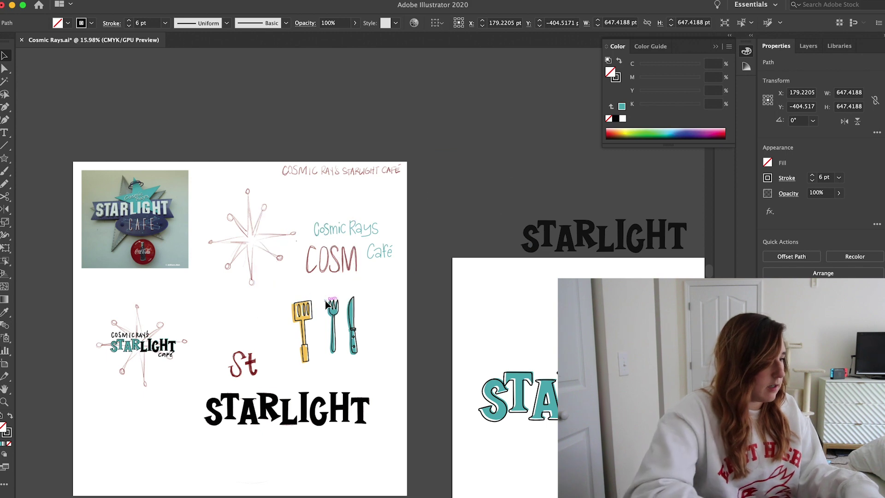
key(Delete)
Step: Draw a narrow black triangular ray about 93 by 305 pt below the lettering and mirror a copy upward, base to base
drag(5, 163, 58, 213)
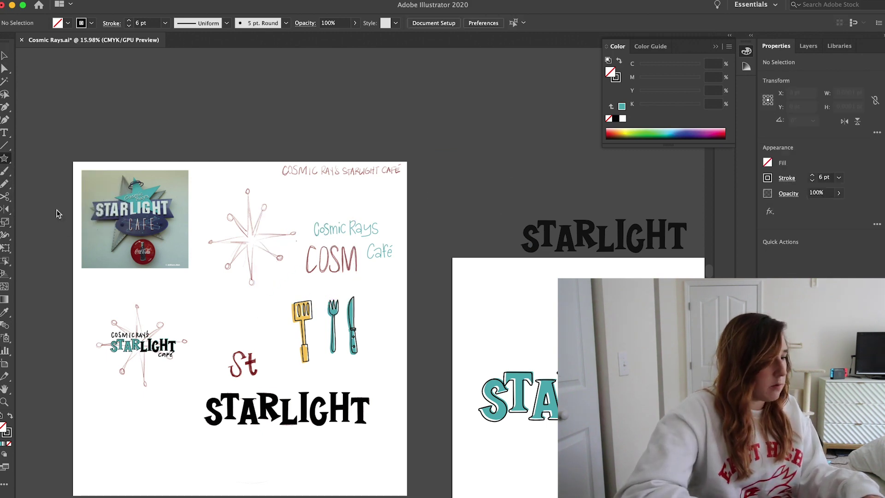
click(425, 196)
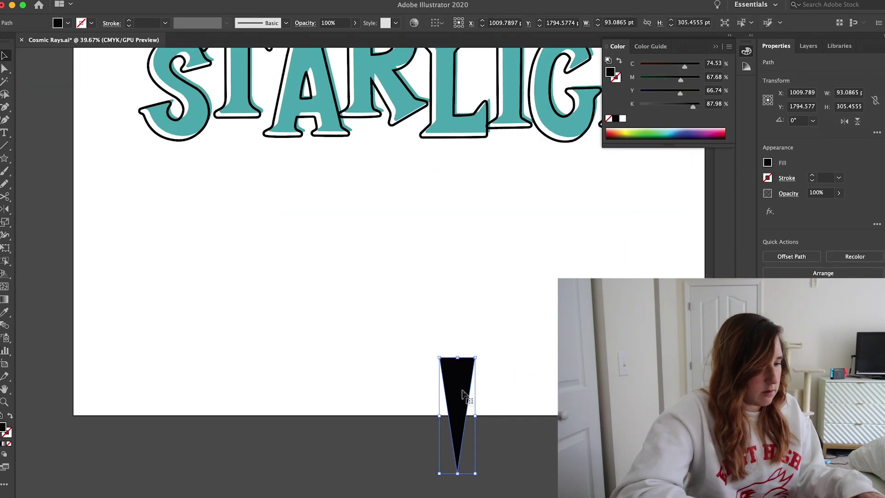
right_click(461, 322)
click(580, 442)
click(23, 209)
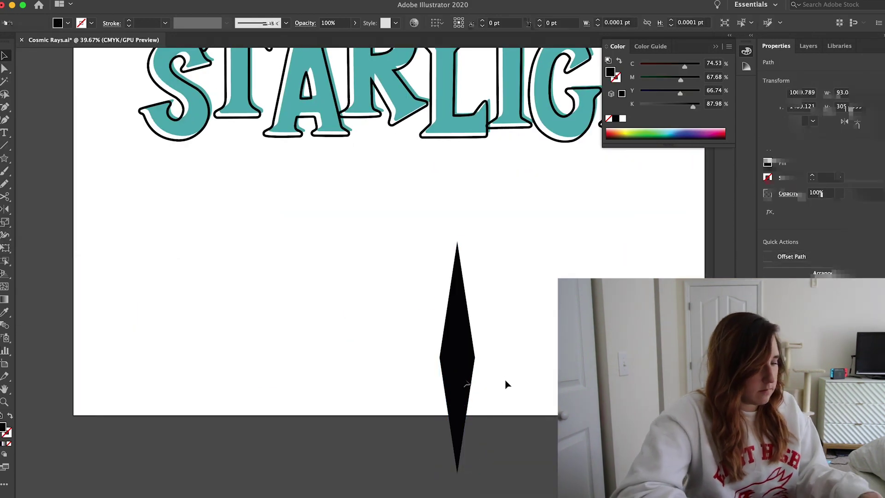
Step: Copy and rotate the triangular ray to form horizontal arms and rays angled at 45° around the centre
key(super+v)
right_click(357, 233)
mouse_move(401, 441)
click(484, 474)
click(80, 211)
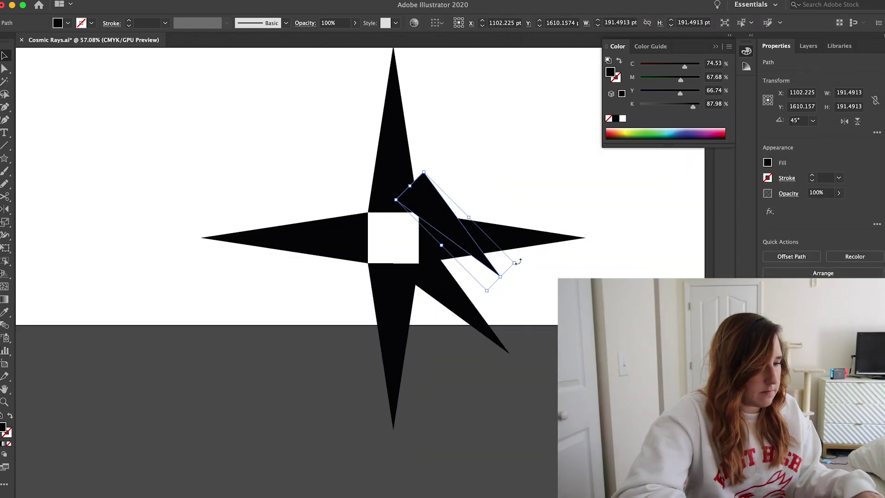
Step: Rotate and position the diagonal ray copies between the four main arms to complete the eight-pointed starburst
drag(460, 264, 442, 166)
drag(459, 132, 309, 171)
drag(377, 141, 276, 108)
drag(306, 172, 291, 317)
drag(251, 262, 208, 360)
scroll(338, 276, up, 5)
drag(324, 284, 429, 273)
scroll(422, 242, up, 5)
scroll(409, 247, down, 5)
drag(367, 229, 403, 244)
Step: Fill the starburst's central gap with a black square and merge the pieces into one shape
scroll(403, 245, right, 4)
drag(451, 180, 488, 314)
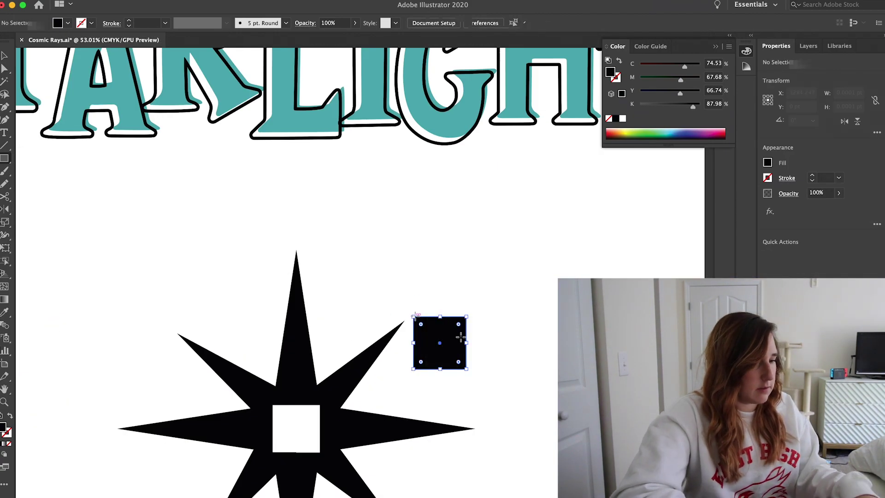
drag(442, 343, 294, 414)
key(cmd+alt+0)
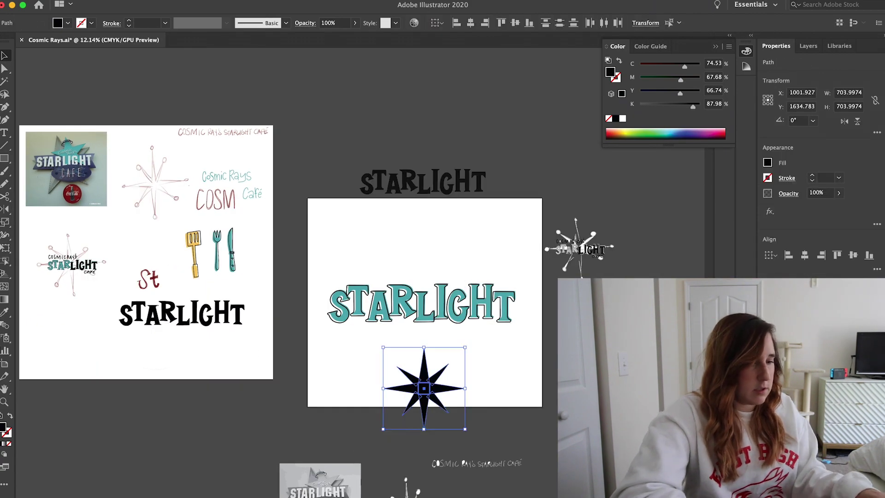
click(501, 389)
scroll(500, 388, up, 5)
scroll(499, 388, left, 3)
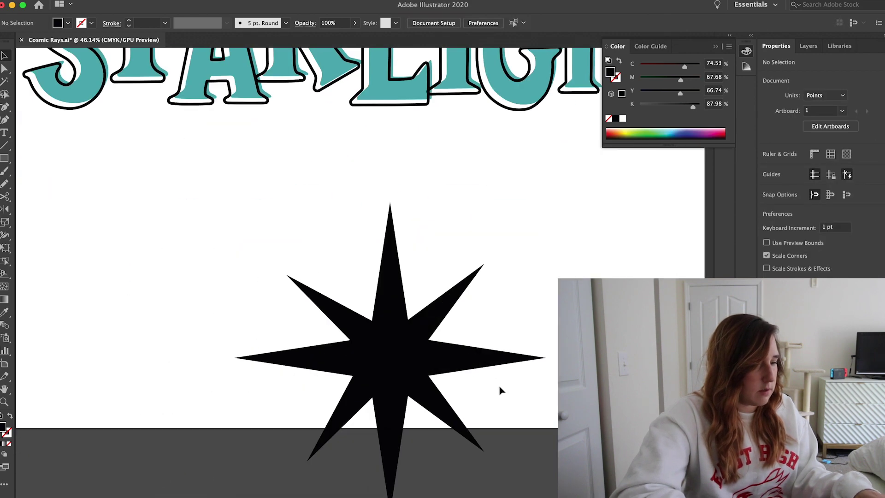
Step: Enlarge the black starburst to about 1364 pt wide and centre it over the STARLIGHT lettering
scroll(499, 389, down, 1)
click(449, 369)
scroll(445, 375, down, 4)
drag(478, 338, 517, 289)
mouse_move(505, 382)
mouse_down()
mouse_move(477, 331)
mouse_move(520, 388)
mouse_up()
mouse_move(442, 318)
mouse_down()
mouse_move(432, 295)
mouse_move(451, 307)
mouse_up()
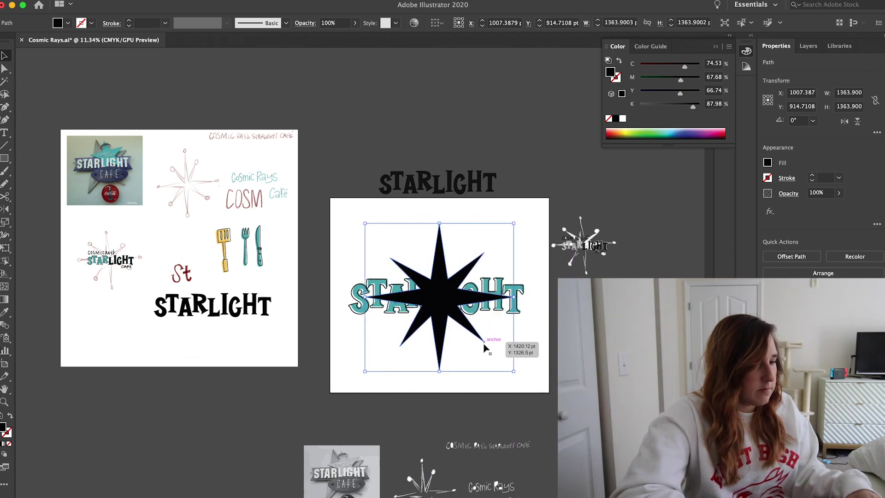
Step: Group the teal STARLIGHT letters with their outline and arrange the starburst behind them
click(541, 322)
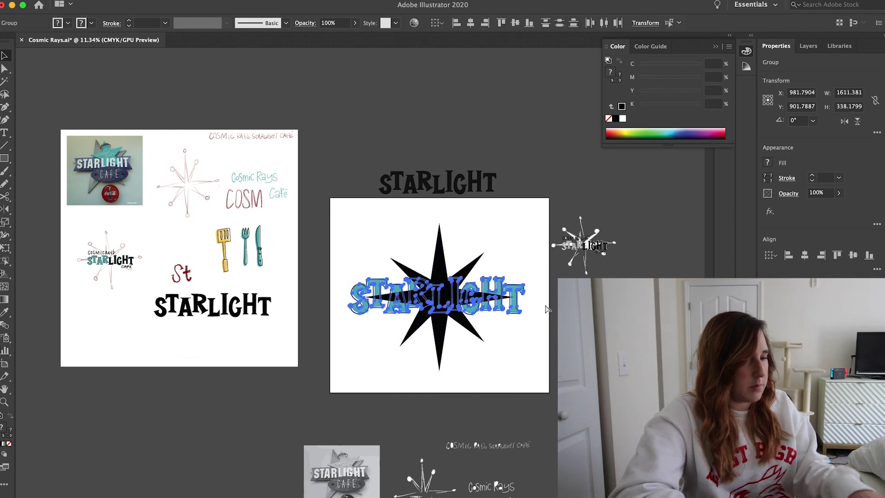
click(443, 329)
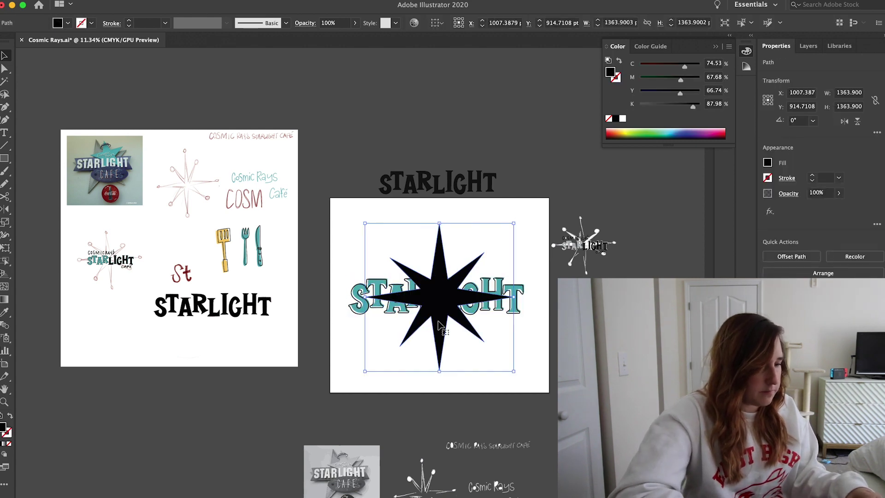
right_click(438, 324)
mouse_move(502, 495)
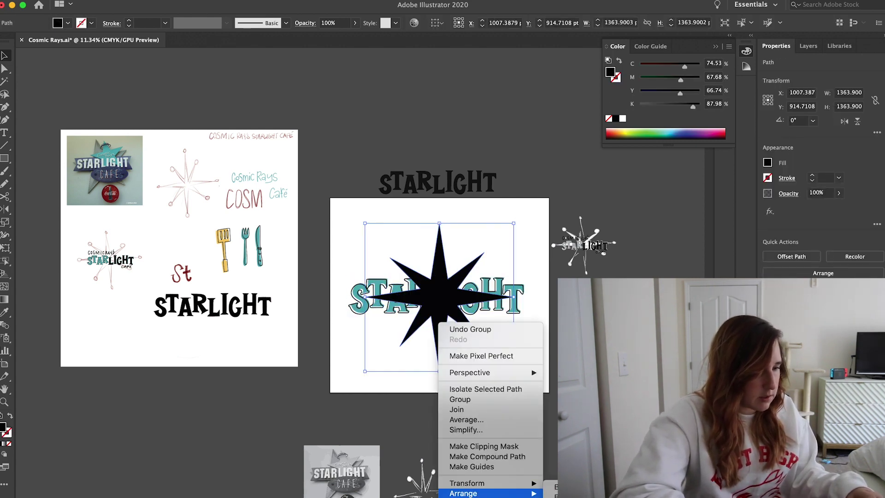
click(572, 493)
click(510, 391)
Step: Recolour the starburst purple (C 65.97, M 70.24, Y 7.96, K 0.3), starting from a colour sampled off the reference sign photo
scroll(509, 391, up, 3)
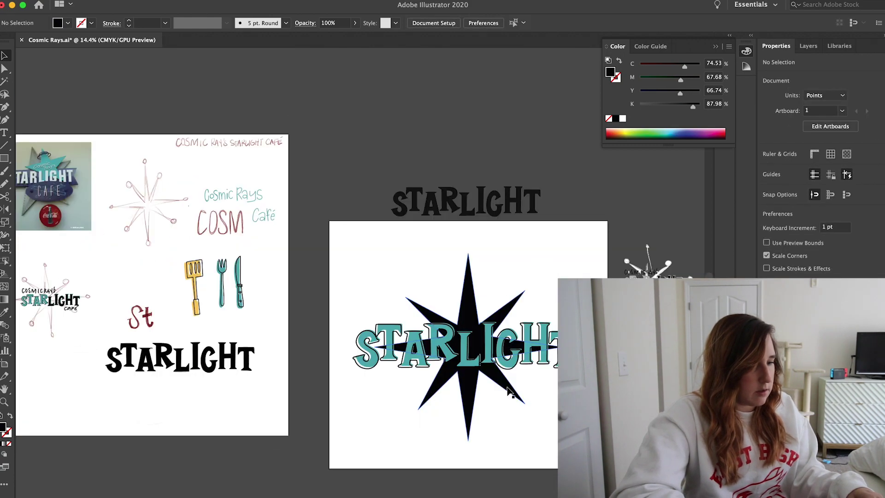
scroll(509, 391, up, 3)
scroll(509, 391, down, 4)
scroll(461, 386, up, 1)
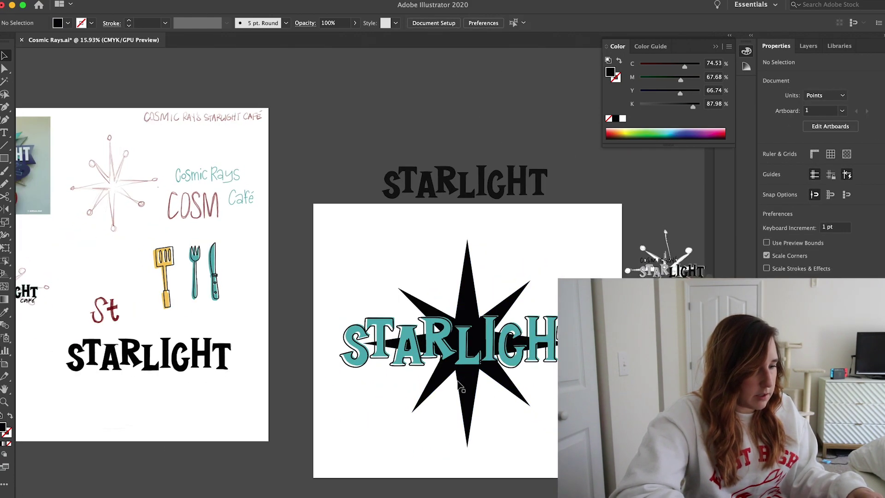
scroll(461, 386, up, 3)
click(491, 371)
scroll(491, 372, down, 3)
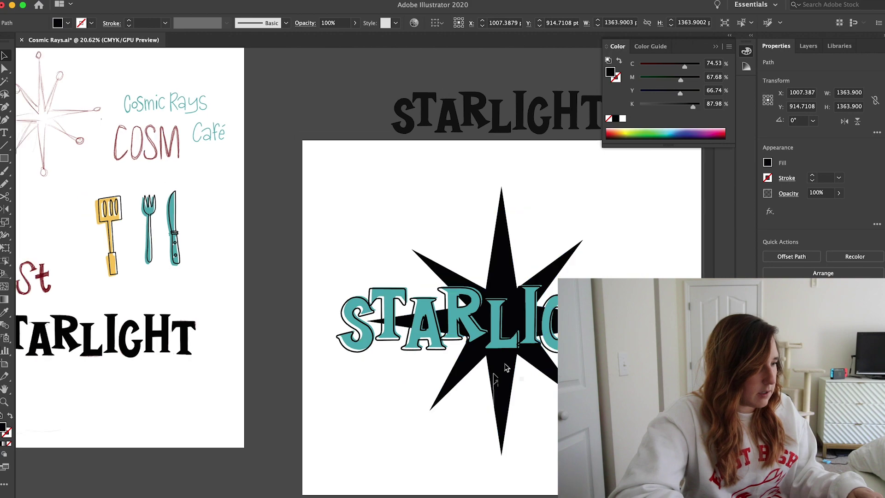
scroll(506, 367, down, 2)
click(6, 312)
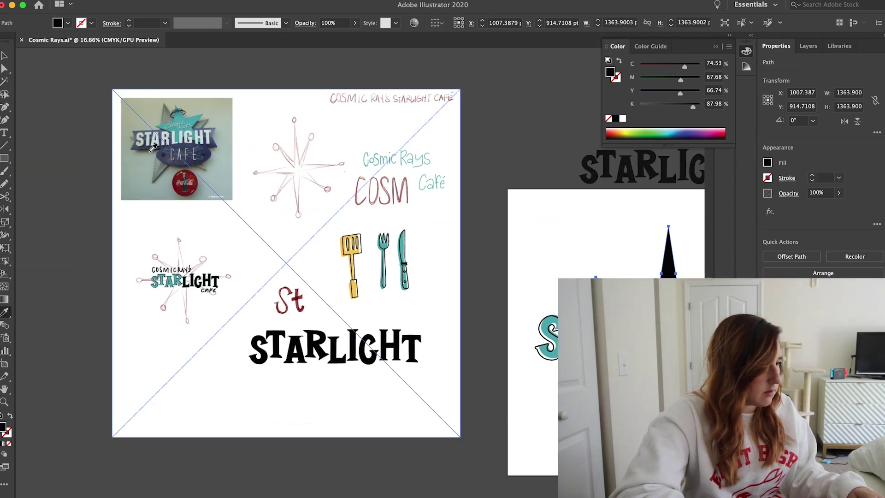
scroll(152, 152, up, 5)
click(217, 170)
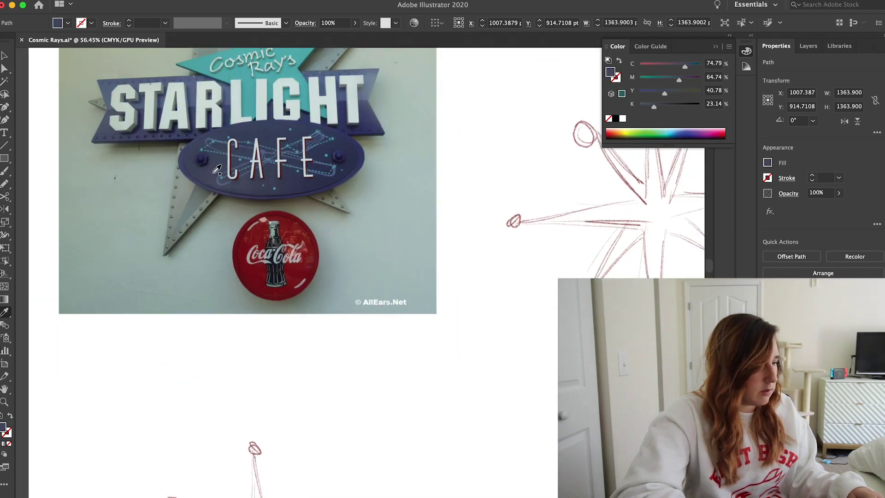
scroll(216, 169, down, 5)
scroll(162, 313, up, 3)
Step: Select the purple circles on the tips of the starburst's horizontal arms and arrange them behind the STARLIGHT lettering
key(v)
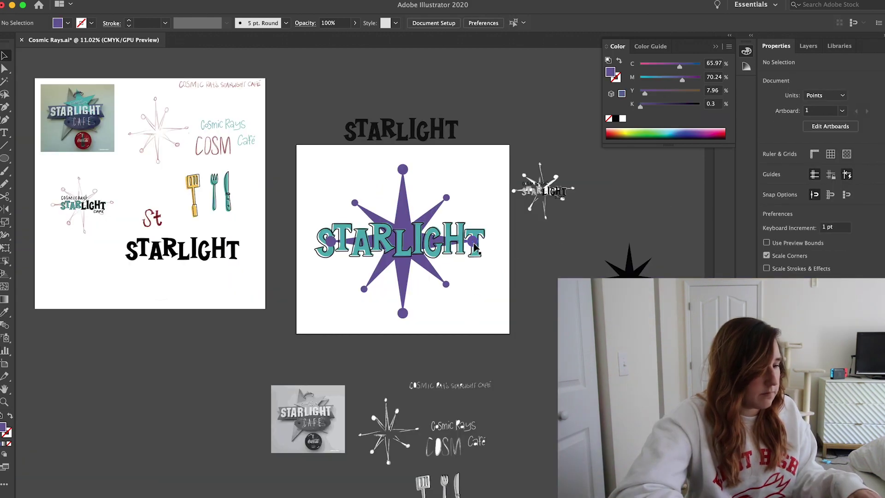
click(474, 244)
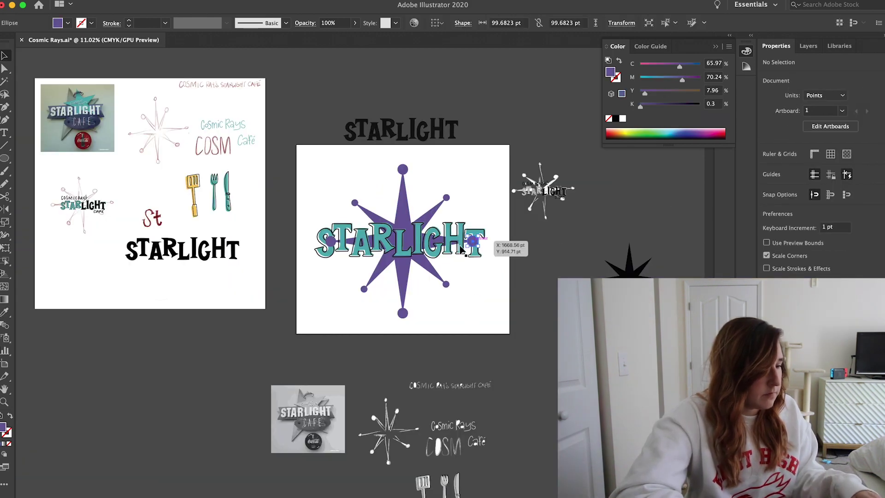
shift+click(329, 240)
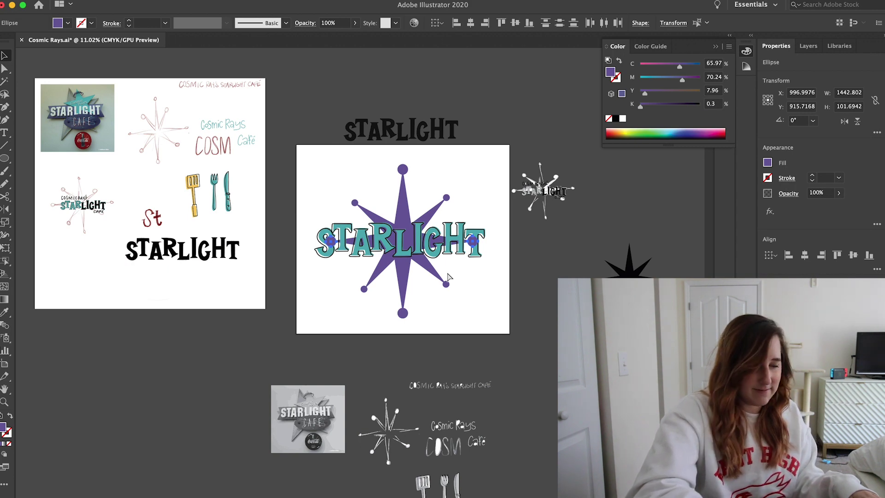
click(481, 265)
drag(299, 252, 299, 252)
scroll(457, 259, up, 4)
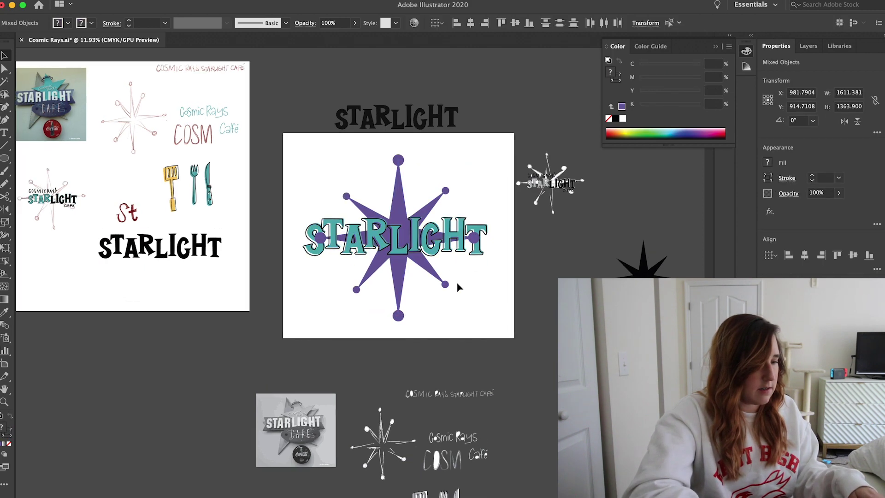
click(360, 271)
click(543, 270)
click(504, 230)
Step: Add the text COSMIC RAY'S above the STARLIGHT lettering and enlarge it to about 233 pt
scroll(508, 231, up, 2)
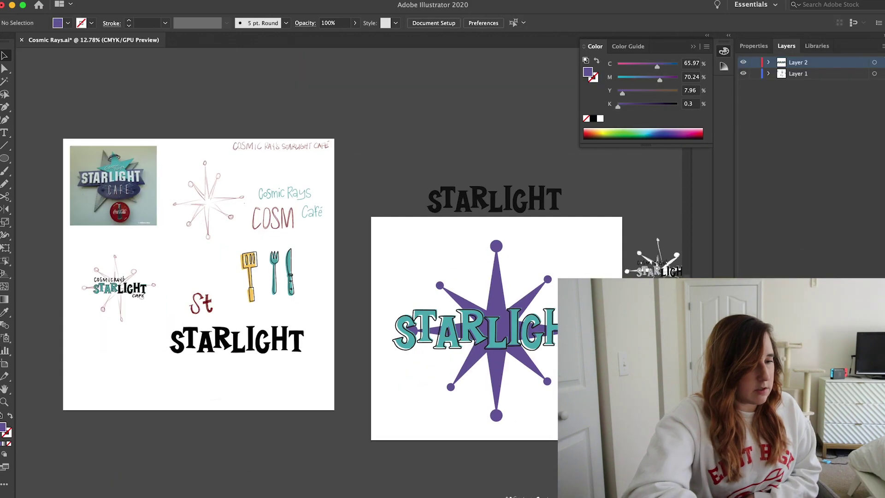
scroll(566, 313, down, 1)
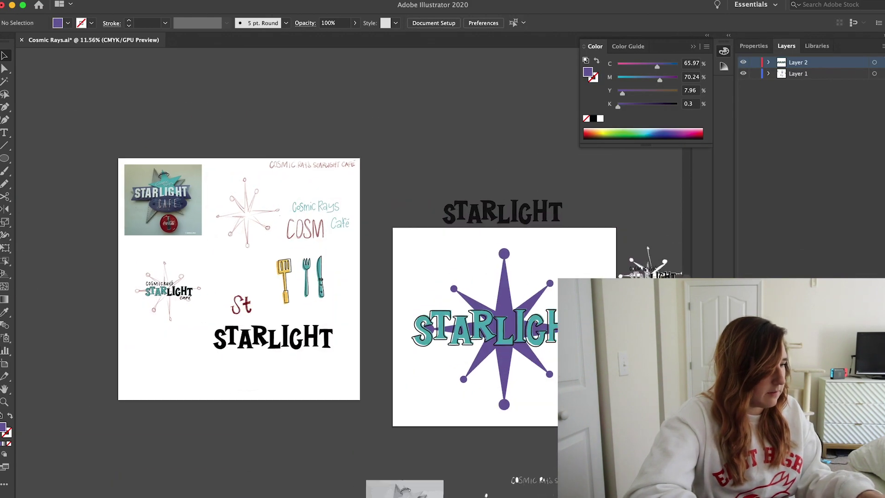
scroll(429, 293, up, 5)
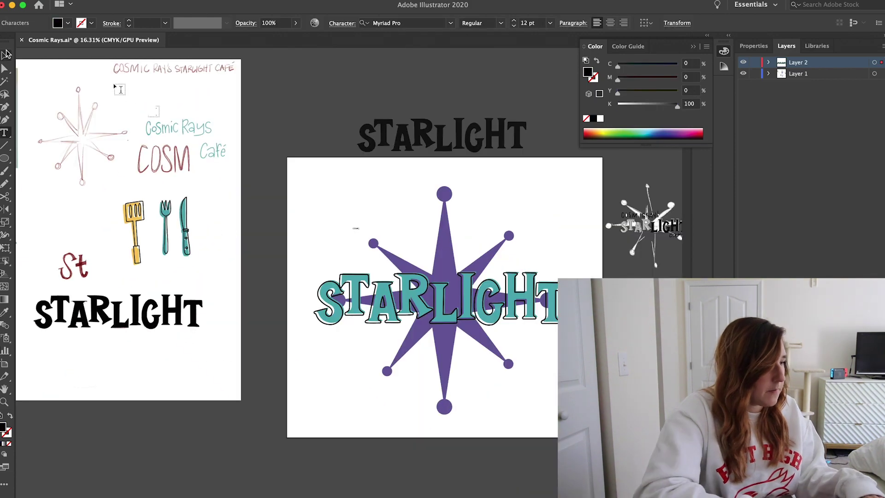
text(COSMIC)
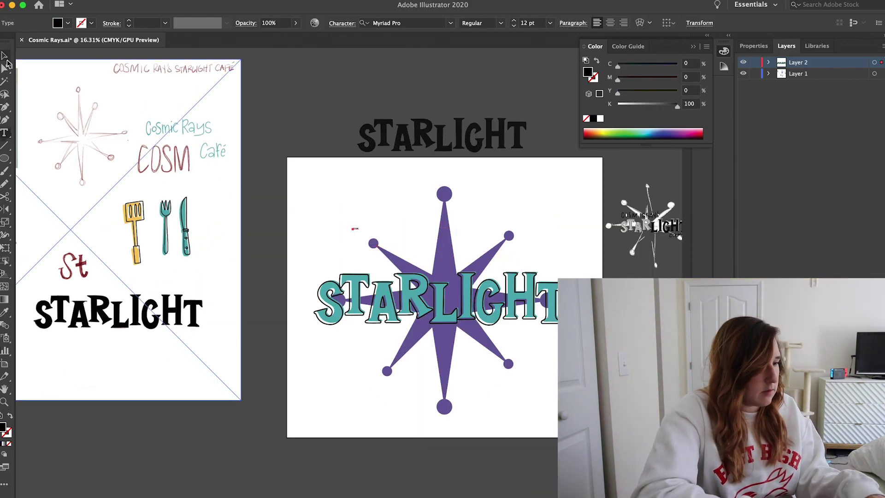
text(COSMIC RAY'S)
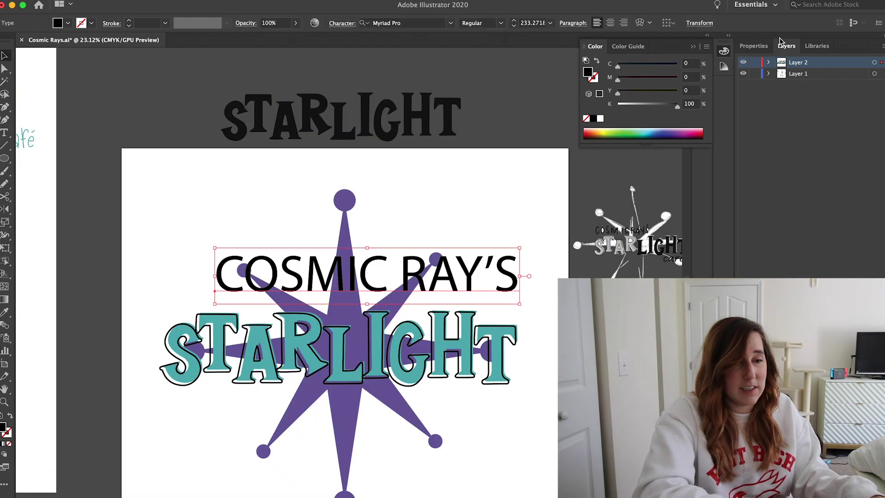
Step: Switch to Adobe Fonts in the browser, look through the hand-style families and set COSMIC RAY'S in Grandma Bold
click(873, 254)
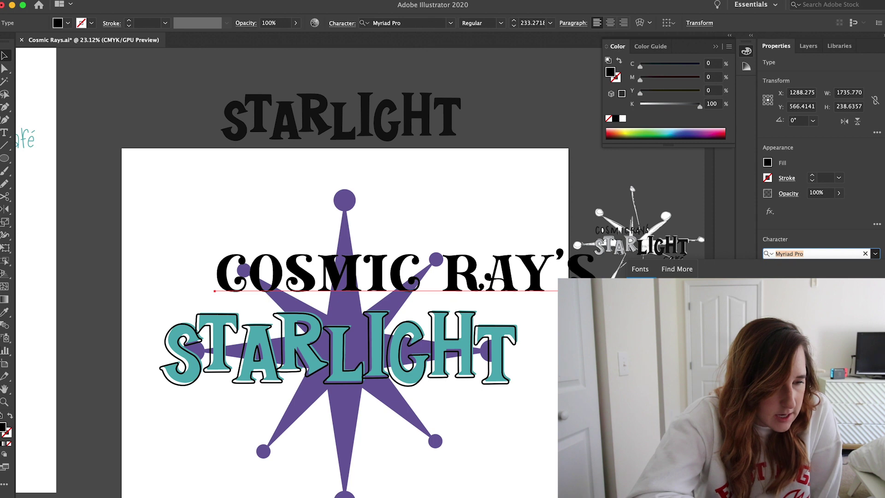
click(579, 172)
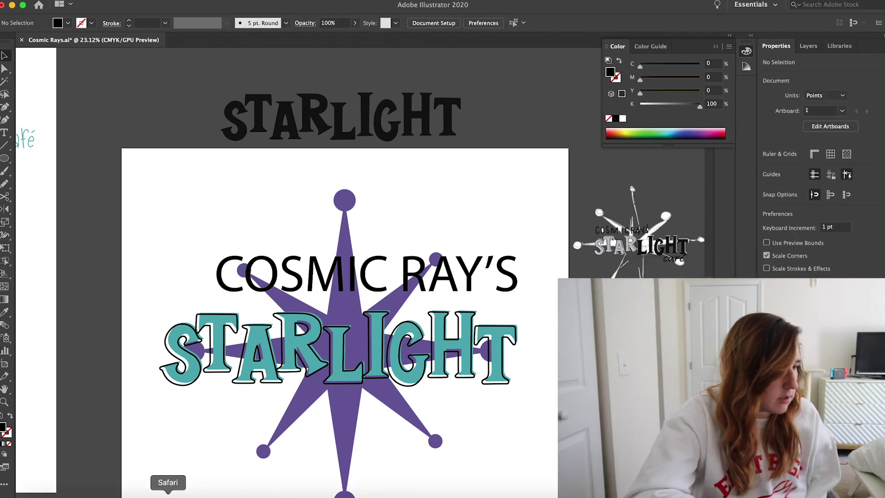
click(168, 490)
scroll(414, 332, down, 3)
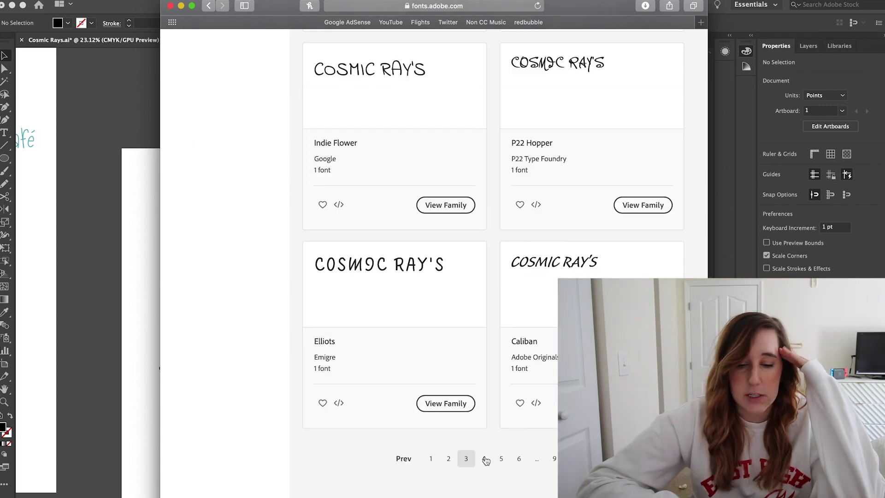
click(484, 457)
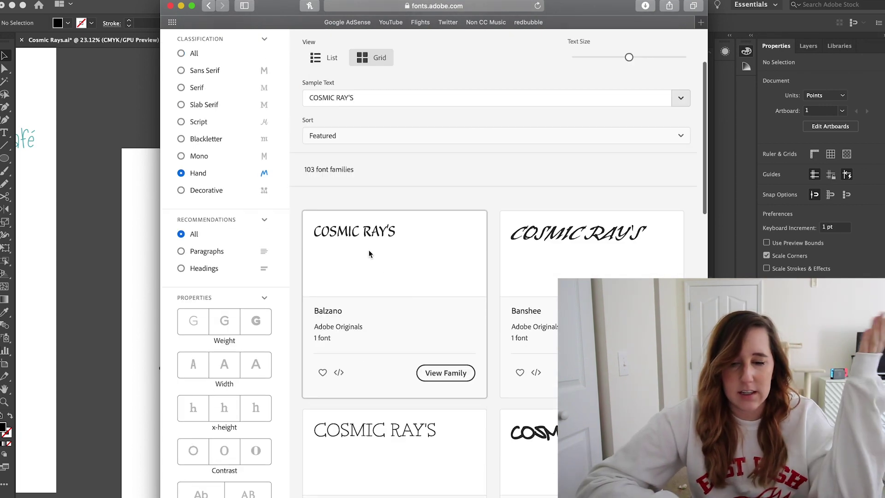
scroll(369, 253, down, 5)
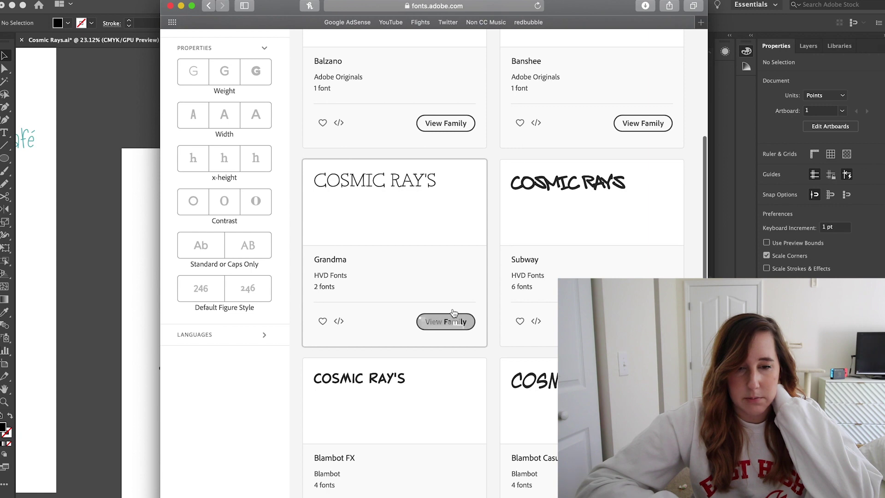
click(447, 328)
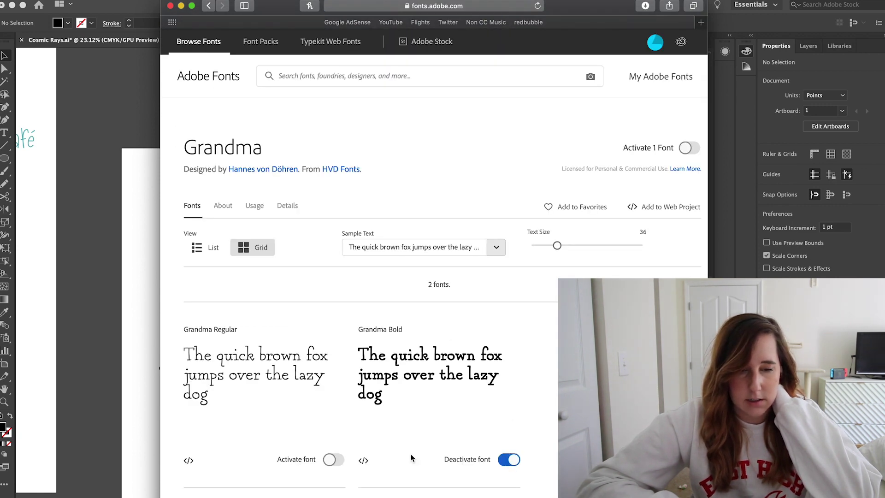
click(208, 6)
scroll(309, 298, down, 5)
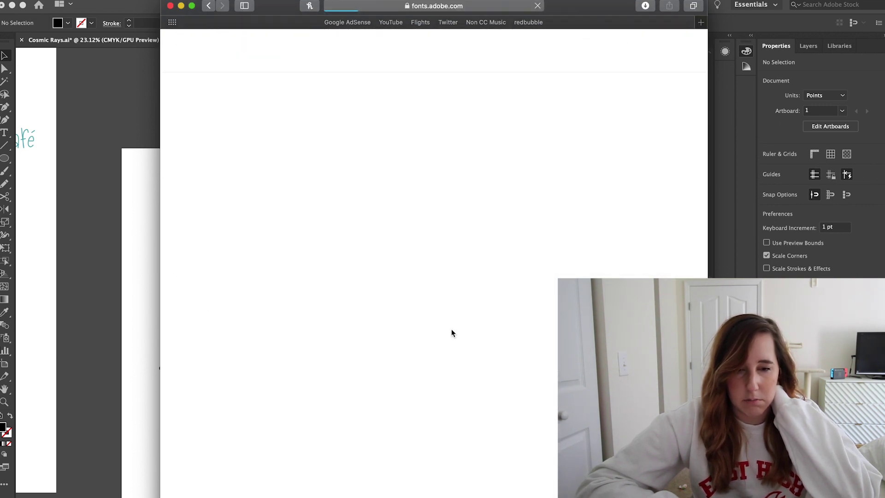
scroll(465, 330, down, 2)
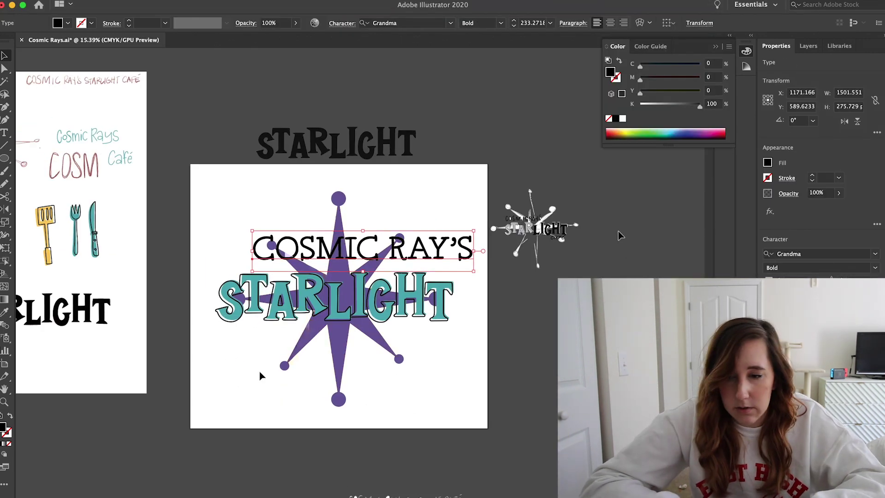
Step: Give COSMIC RAY'S an 8 pt stroke, shrink it to about 159 pt and place it just above STARLIGHT
click(811, 178)
drag(473, 230, 403, 243)
drag(370, 251, 344, 260)
Step: Add the text CAFE below STARLIGHT in Grandma Bold with the same size and 8 pt stroke
click(5, 132)
click(307, 341)
text(CAFE)
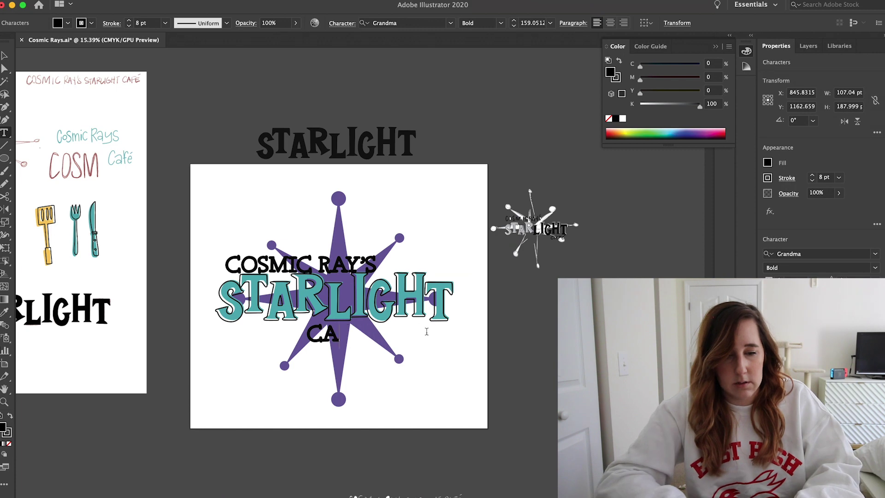
click(6, 55)
Step: Check the reference sign and logo sketch, and move CAFE beneath the right end of STARLIGHT to match the layout
scroll(206, 174, left, 8)
scroll(182, 142, up, 6)
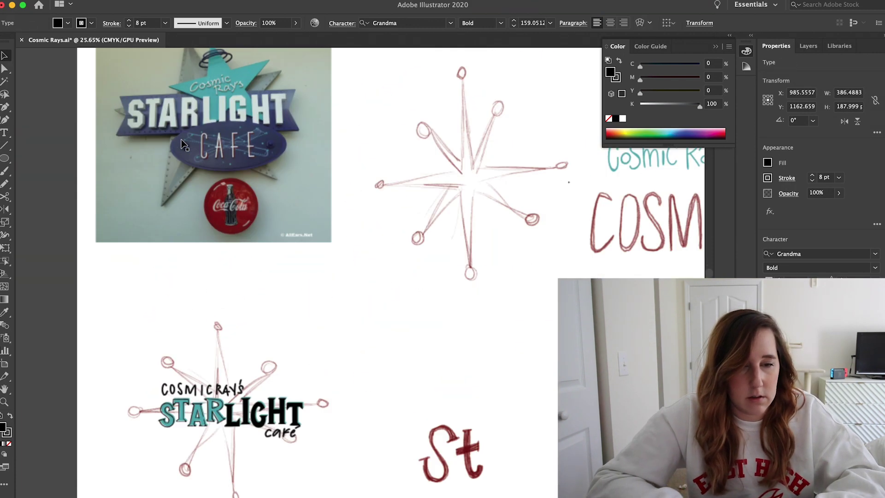
scroll(338, 146, up, 5)
scroll(337, 146, down, 2)
scroll(337, 147, right, 4)
scroll(339, 151, right, 3)
scroll(339, 151, down, 2)
scroll(338, 152, down, 5)
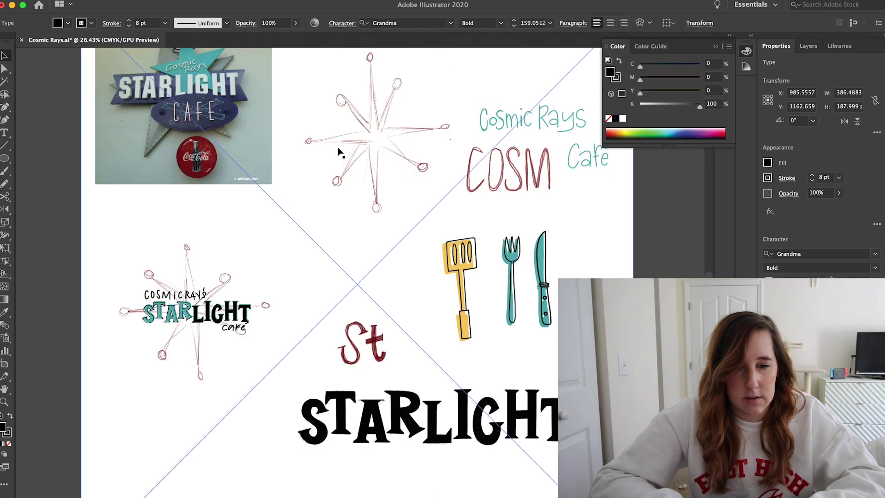
scroll(339, 152, down, 2)
scroll(340, 152, up, 6)
scroll(340, 152, right, 4)
scroll(234, 190, up, 4)
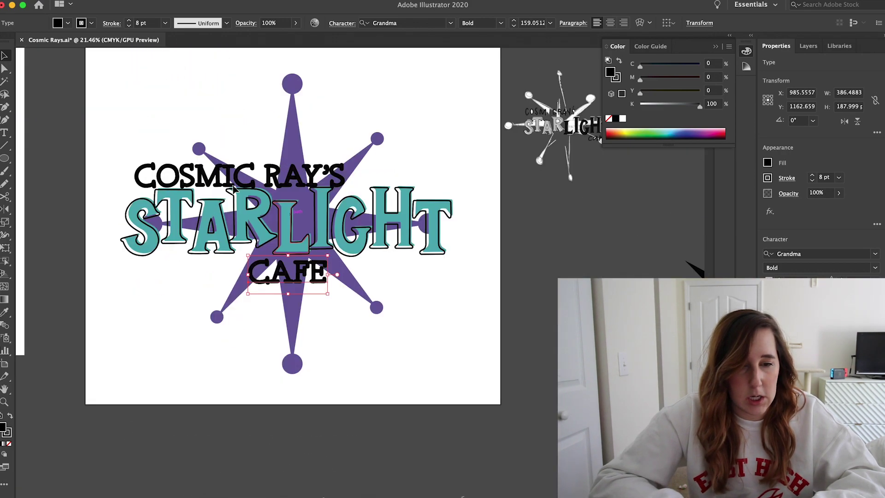
click(341, 169)
drag(353, 295, 514, 327)
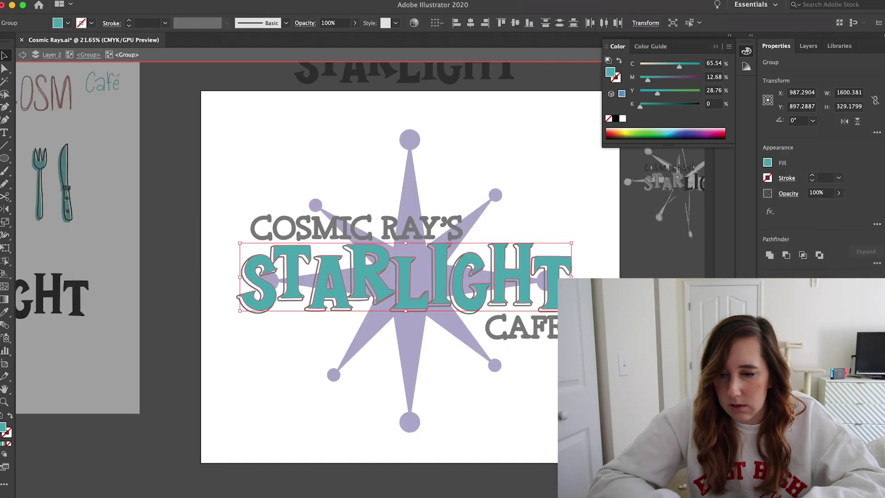
Step: Select the teal letters inside the isolated STARLIGHT group and turn the lettering solid black
drag(589, 249, 279, 258)
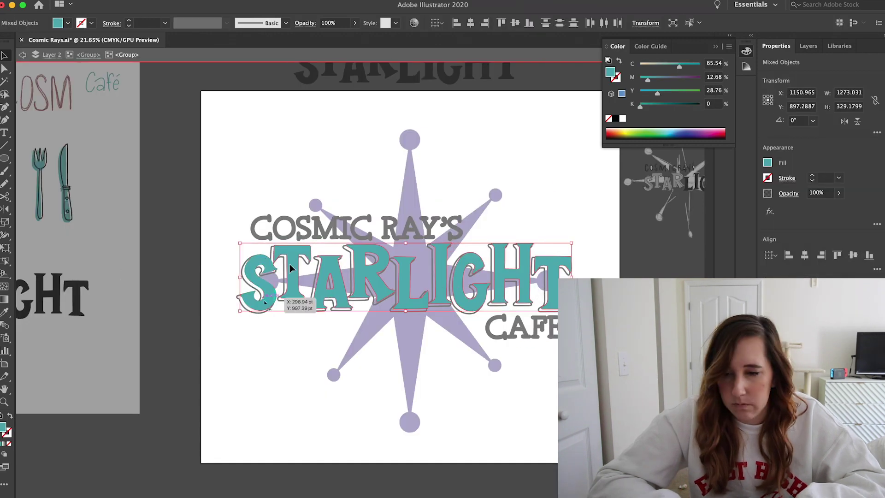
click(837, 255)
click(250, 306)
scroll(250, 305, up, 5)
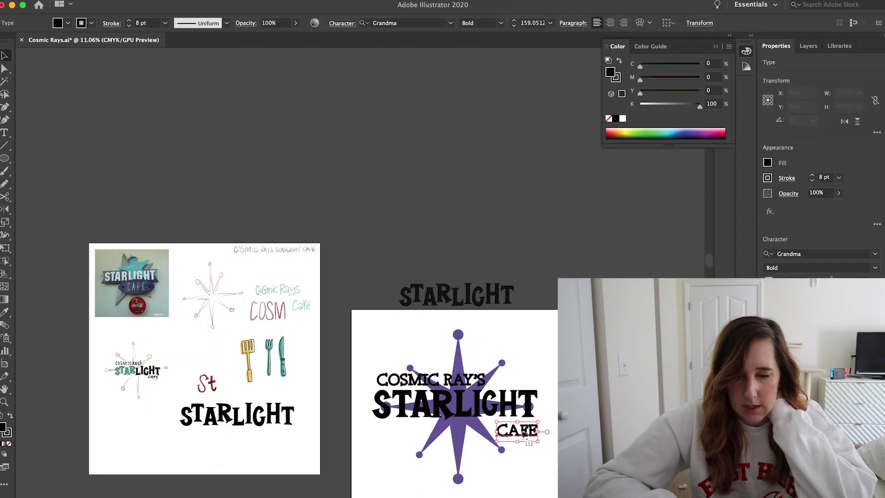
Step: Reposition CAFE so its right edge lines up with the end of STARLIGHT, and clear the selection
click(524, 431)
mouse_move(524, 426)
mouse_down()
mouse_move(519, 437)
mouse_move(535, 427)
mouse_up()
scroll(524, 423, up, 3)
key(super+shift+a)
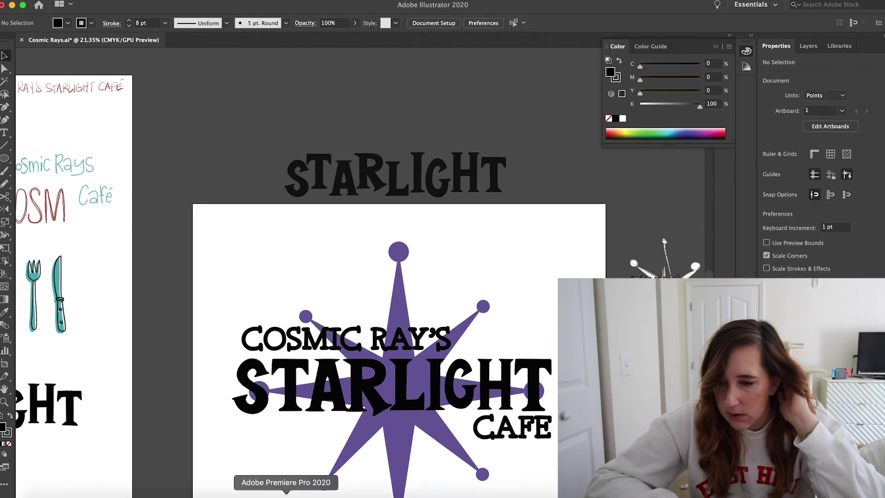
Step: Preview alternative fonts beginning with "t" on the CAFE text
click(524, 432)
click(874, 253)
text(t)
key(Down)
key(Down)
key(Down)
key(Down)
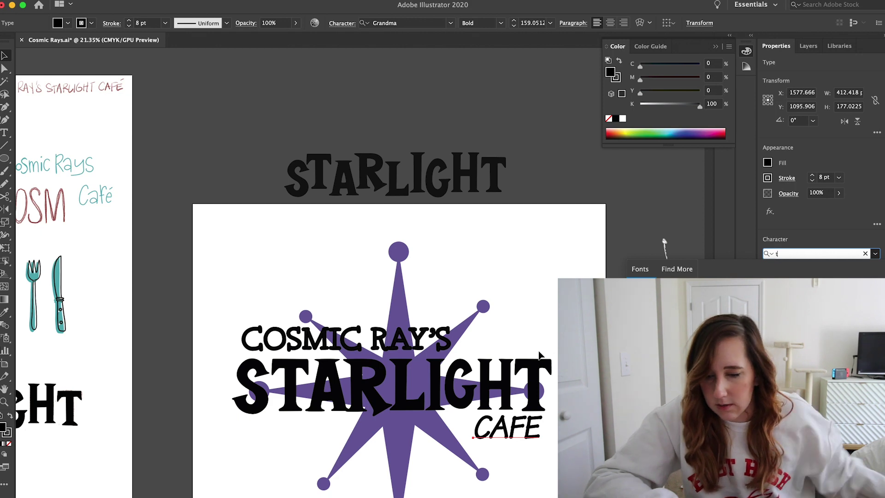
click(511, 343)
Step: Set the COSMIC RAY'S text in the Tomarik Introvert font and clear the selection
click(433, 340)
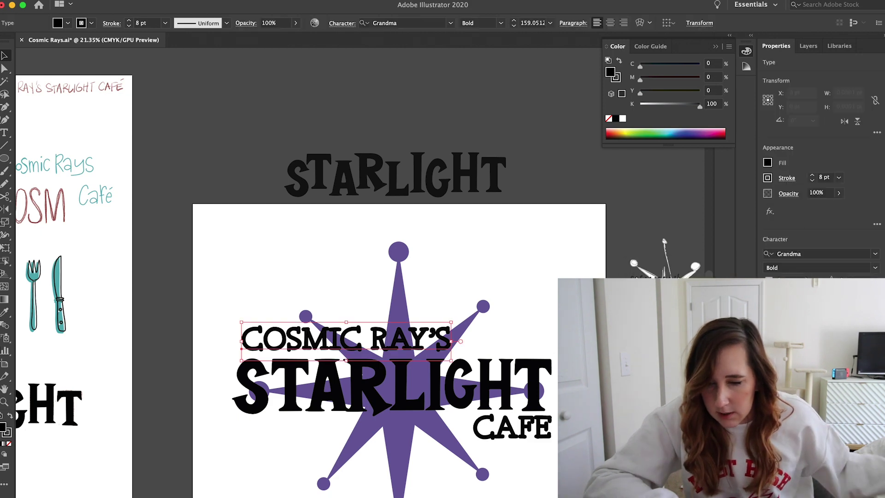
click(811, 254)
text(t)
key(Down)
key(Down)
key(Down)
key(Down)
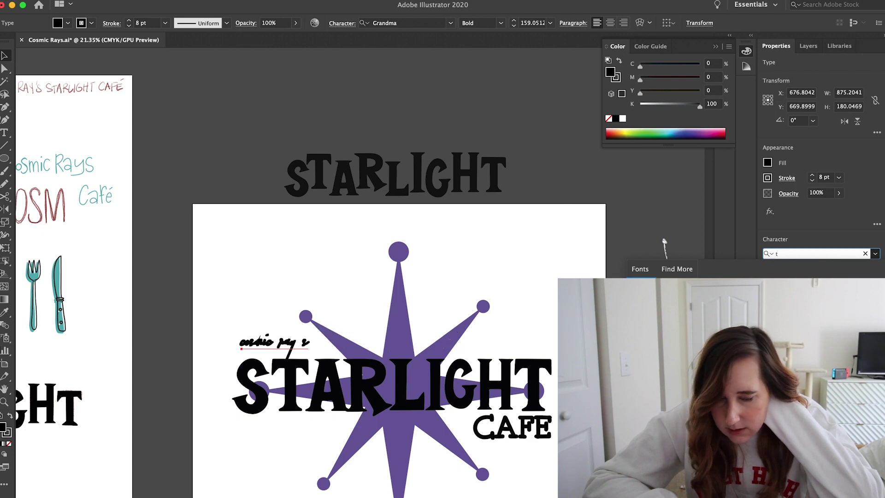
key(Down)
key(Down)
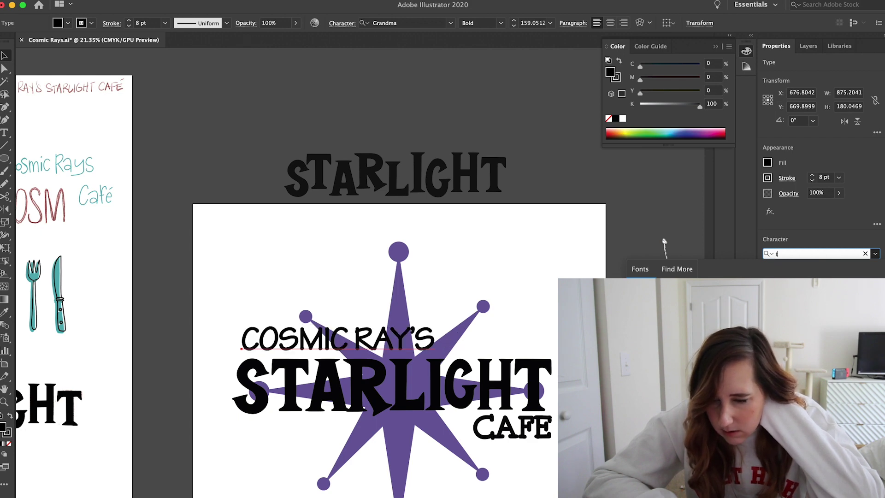
key(Down)
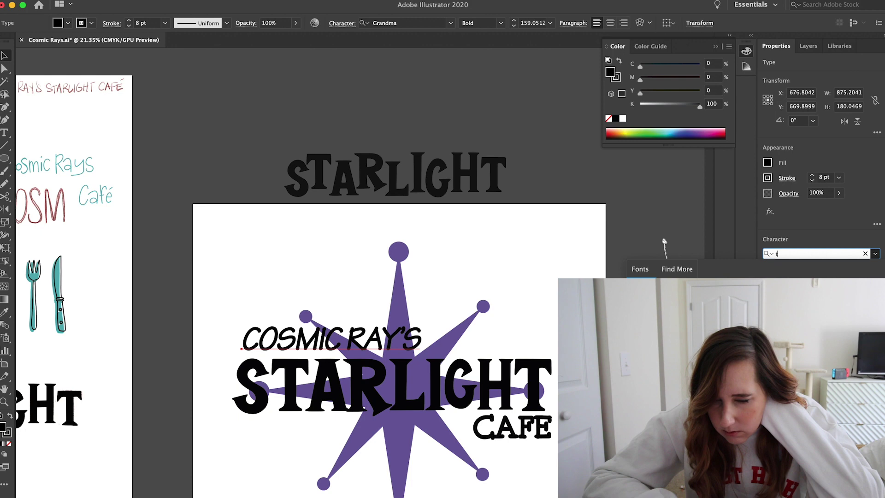
key(Down)
key(Down)
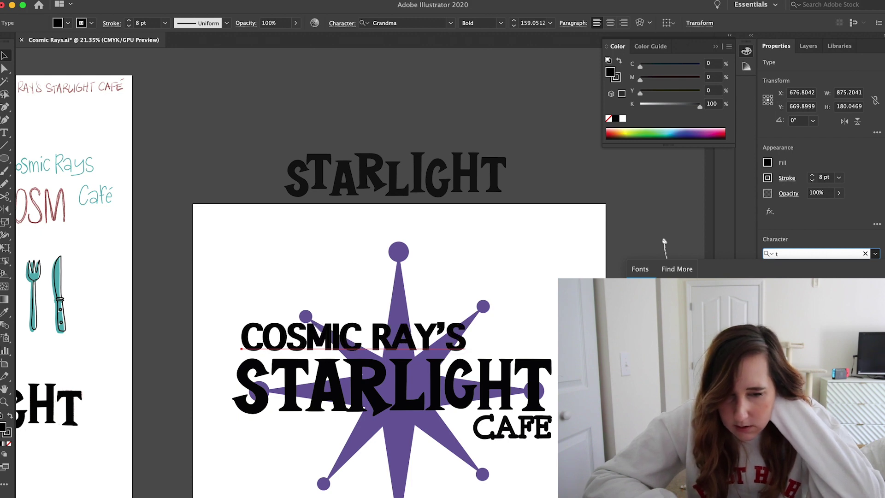
key(Down)
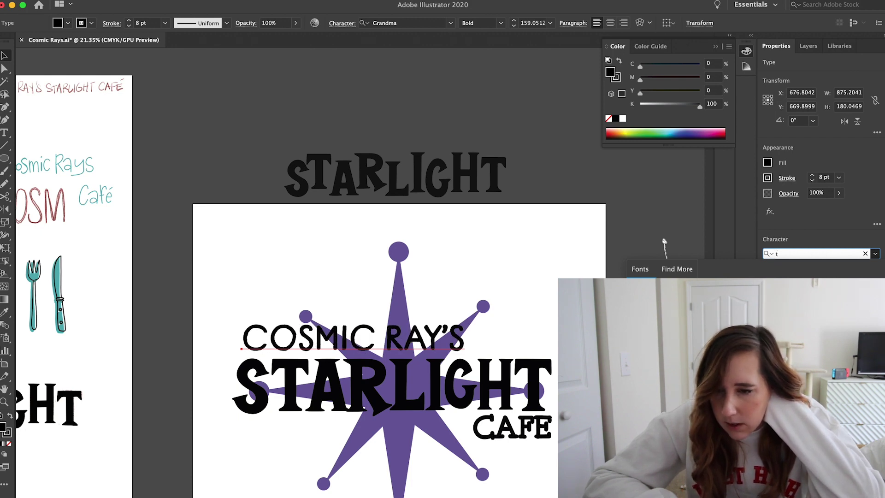
key(Return)
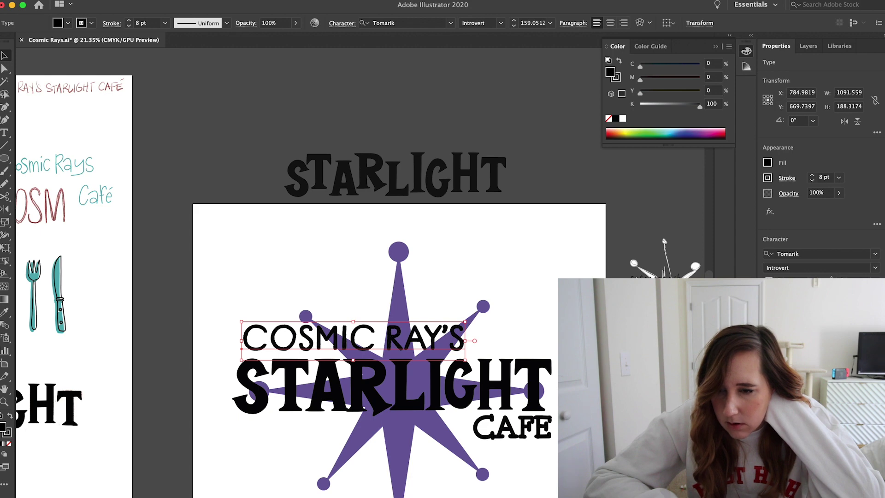
key(super+shift+a)
Step: Switch to Adobe Fonts in the browser and browse the Hand typefaces previewing COSMIC RAY'S
scroll(636, 273, down, 3)
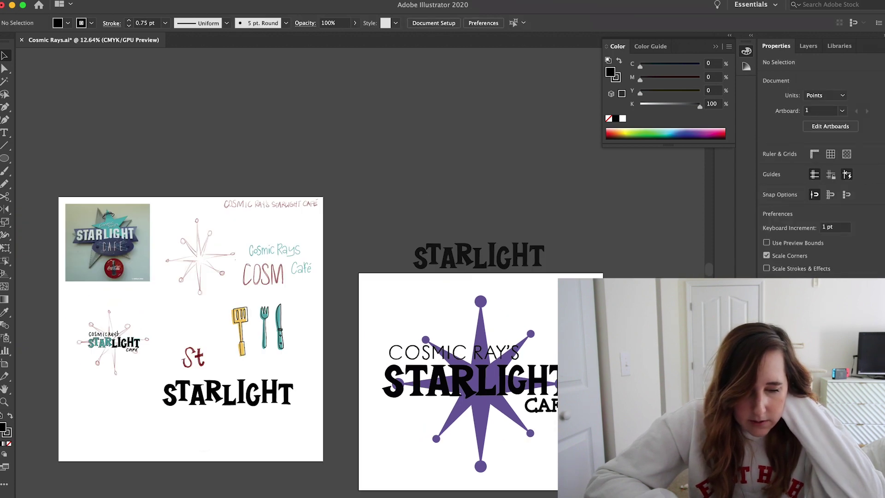
scroll(635, 273, down, 1)
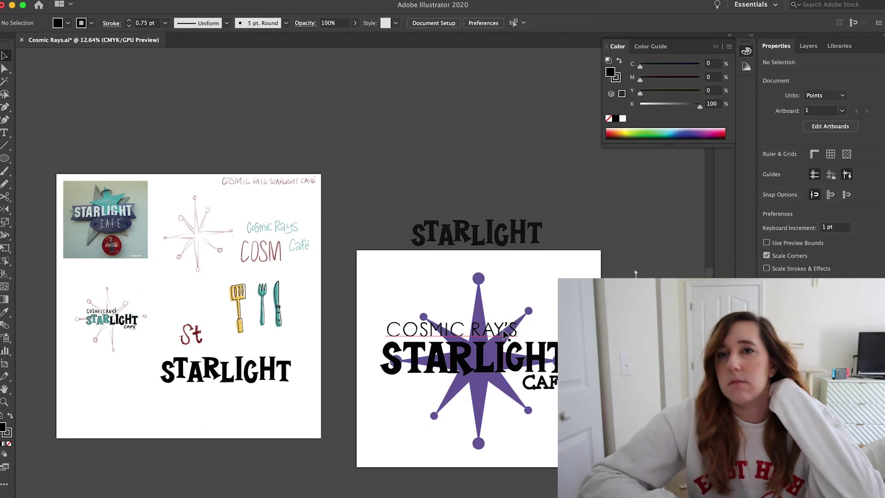
click(167, 495)
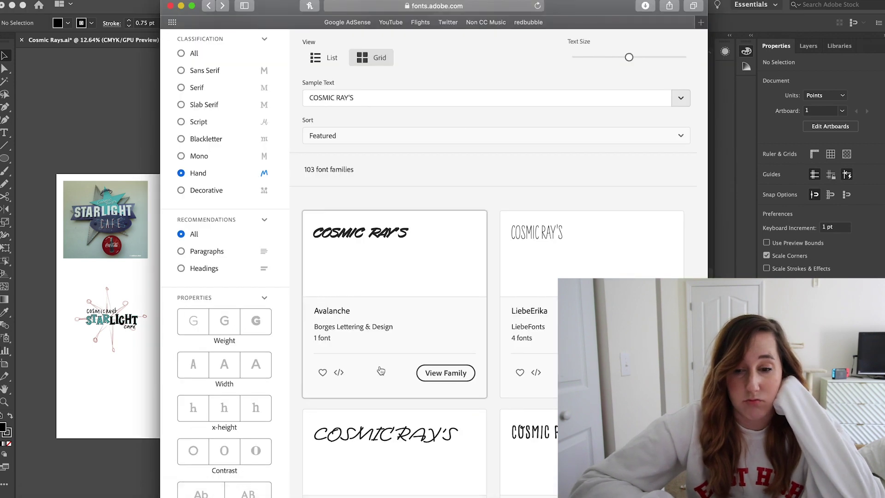
scroll(380, 432, down, 3)
scroll(380, 432, down, 10)
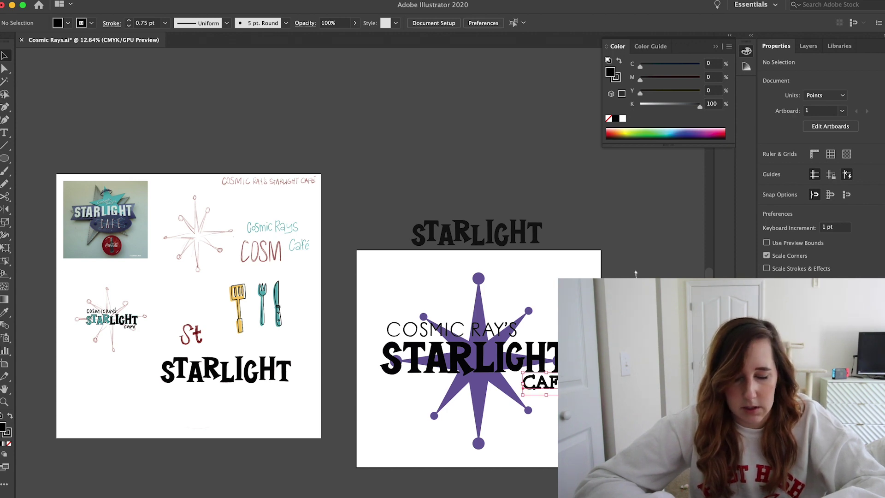
Step: Match the CAFE text to the COSMIC RAY'S font style with the Eyedropper and clear the selection
click(105, 371)
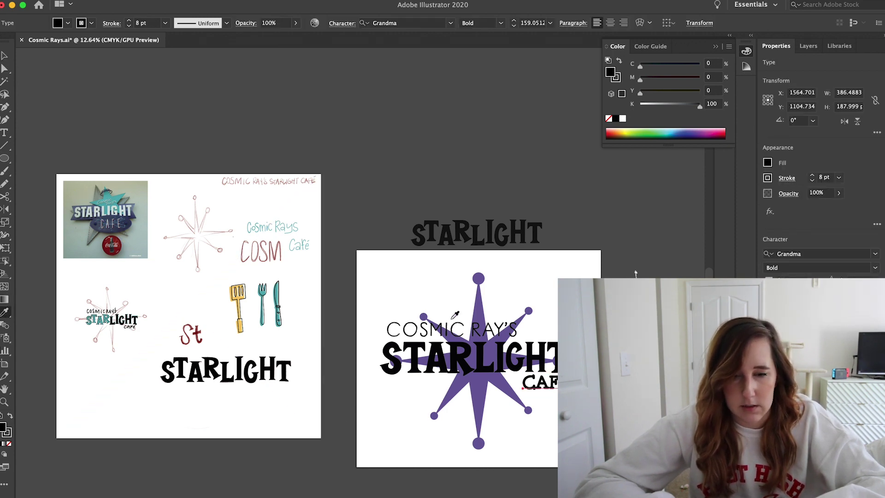
click(636, 274)
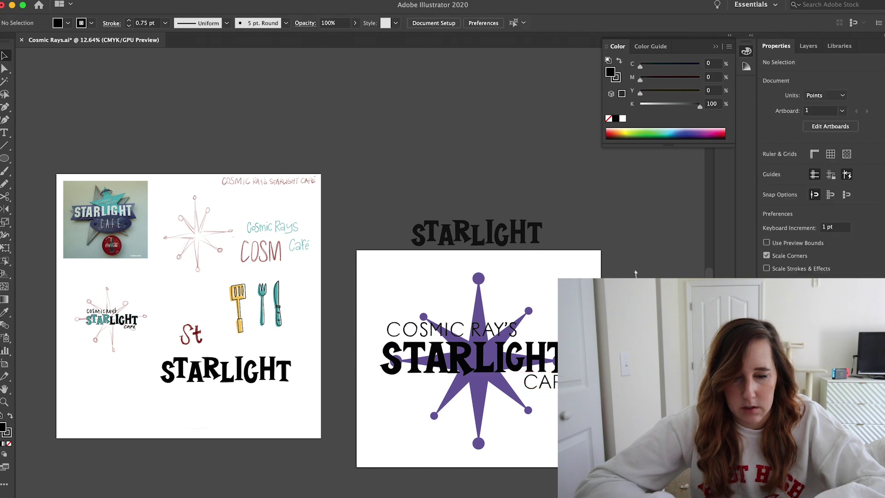
Step: Try showing the purple starburst as an outline by swapping its fill and stroke, and undo the swap
scroll(479, 371, up, 5)
click(477, 371)
scroll(477, 371, up, 2)
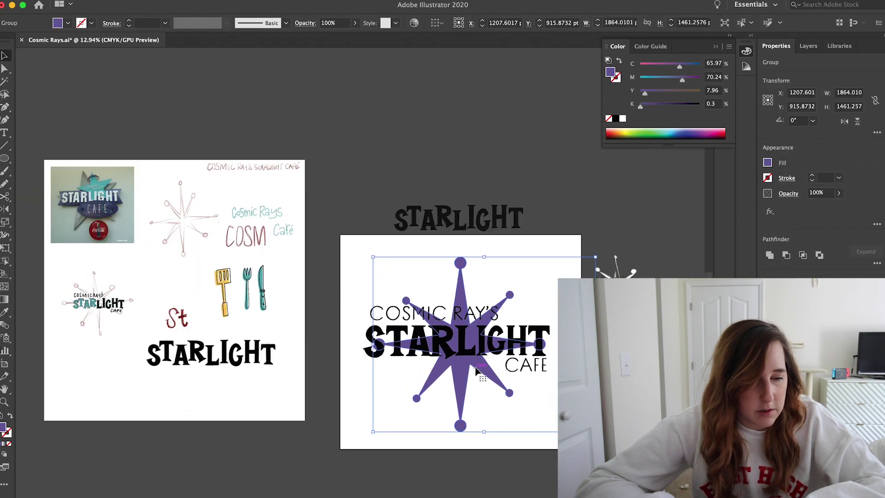
click(484, 430)
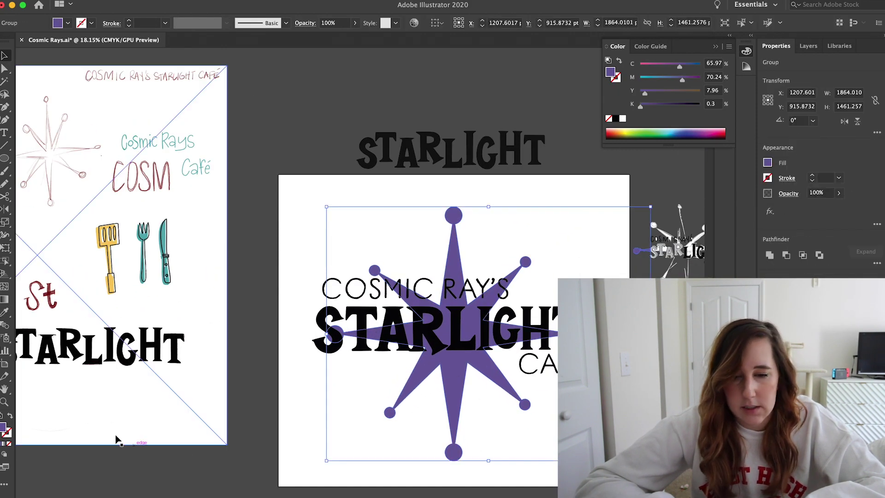
click(10, 416)
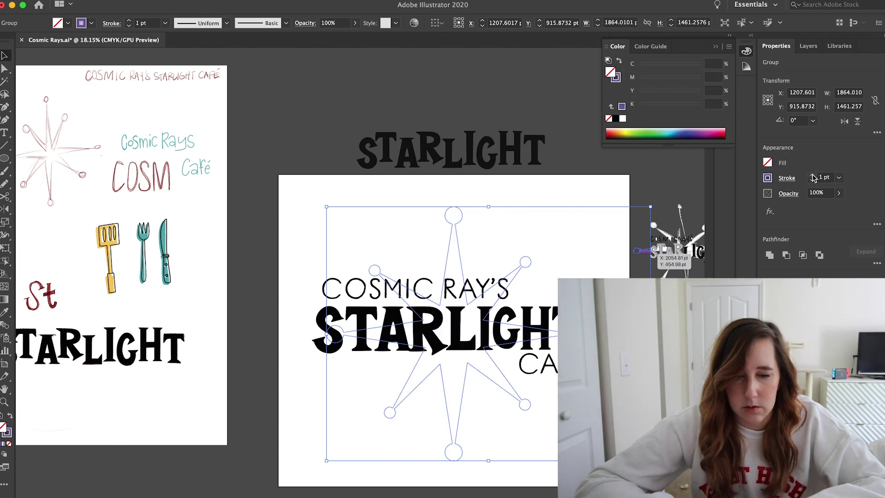
key(ctrl+z)
Step: Remove the stray purple fragment between the artboard and the grey reference logo
scroll(645, 273, up, 2)
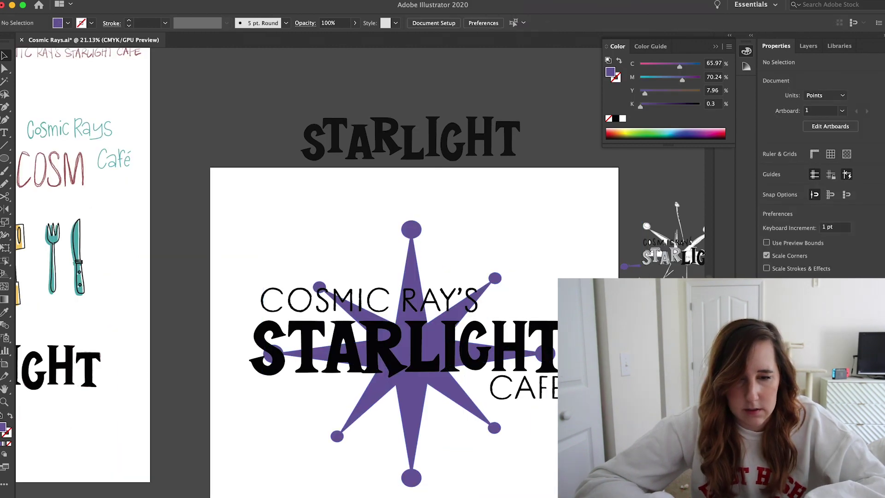
scroll(97, 166, down, 5)
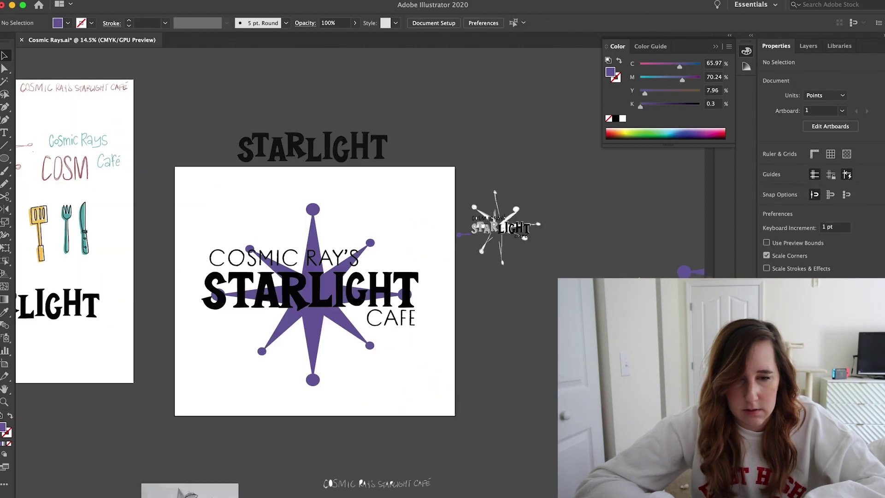
click(465, 239)
scroll(464, 238, up, 10)
scroll(463, 240, up, 6)
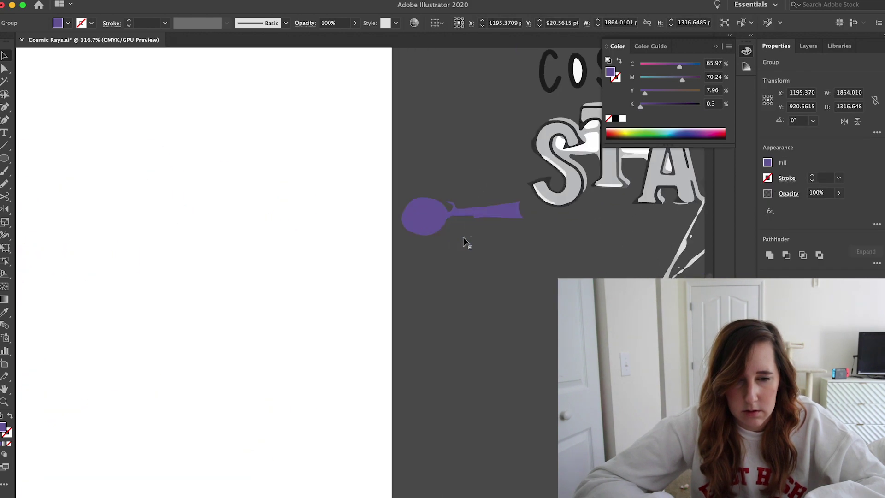
scroll(463, 240, down, 8)
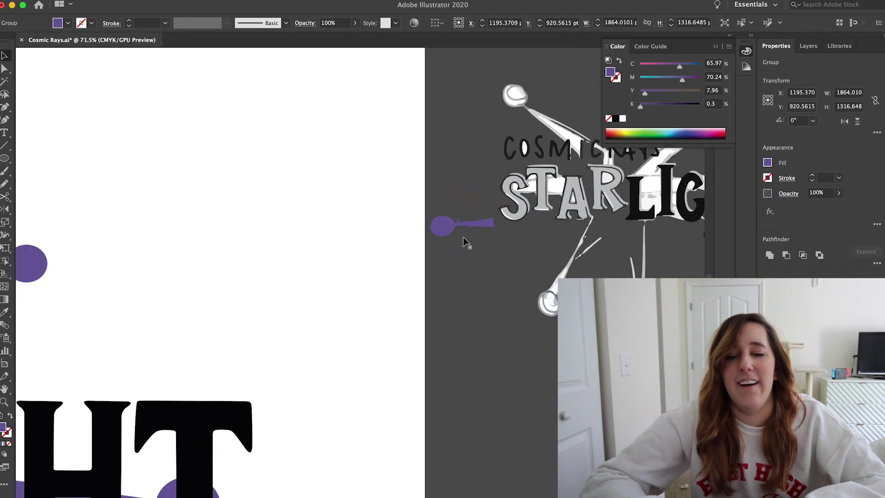
click(477, 248)
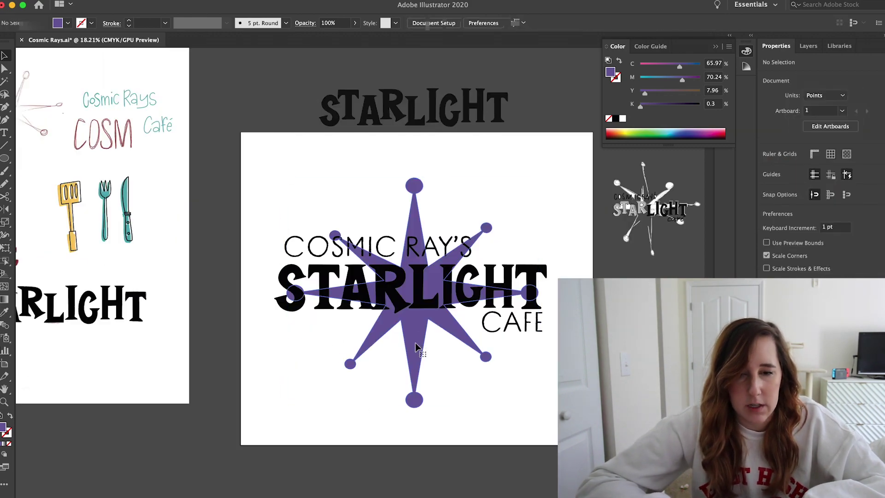
Step: Try a black 5 pt stroke on the teal STARLIGHT lettering
click(355, 237)
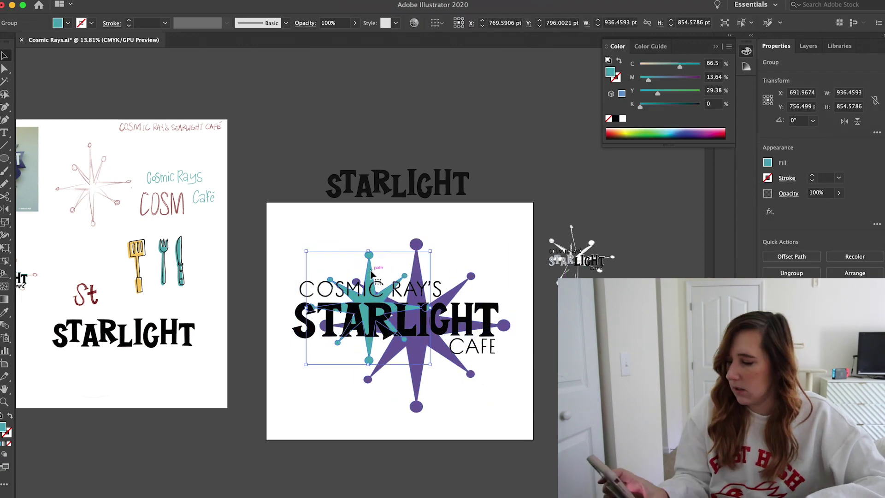
click(538, 223)
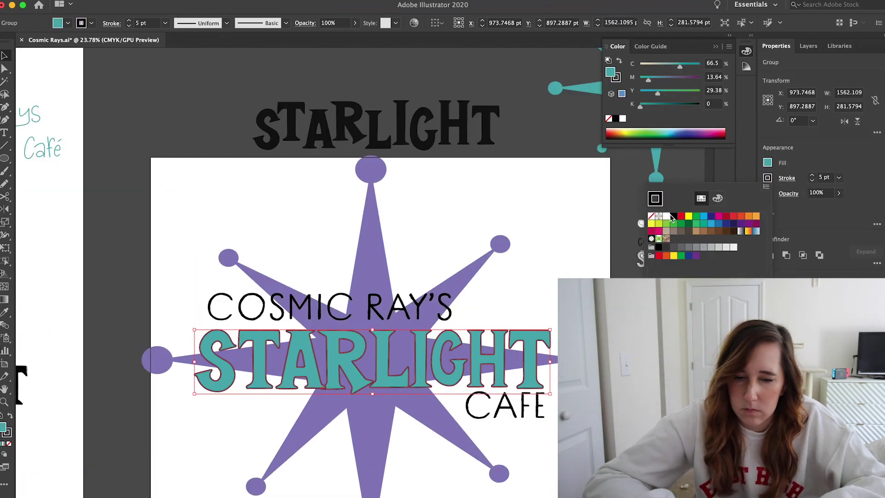
click(672, 216)
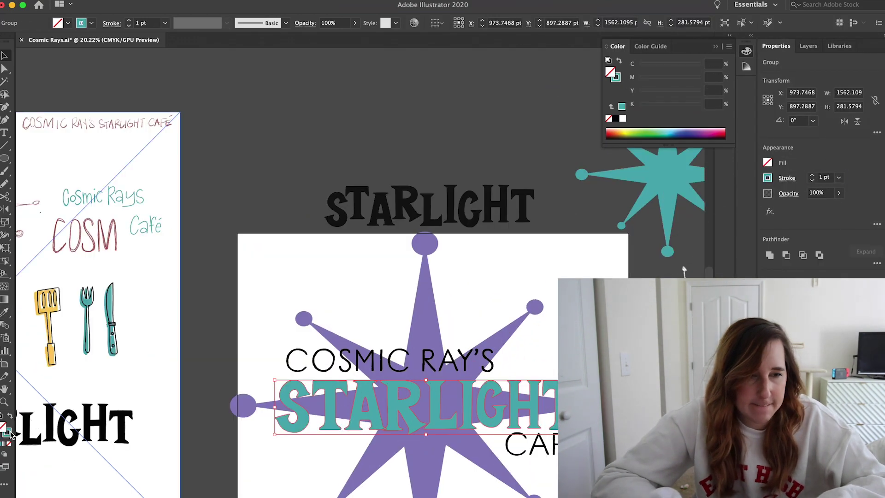
Step: Try a black outline on the teal STARLIGHT lettering by recolouring the stroke of its unfilled copy
double_click(10, 433)
click(144, 225)
key(Return)
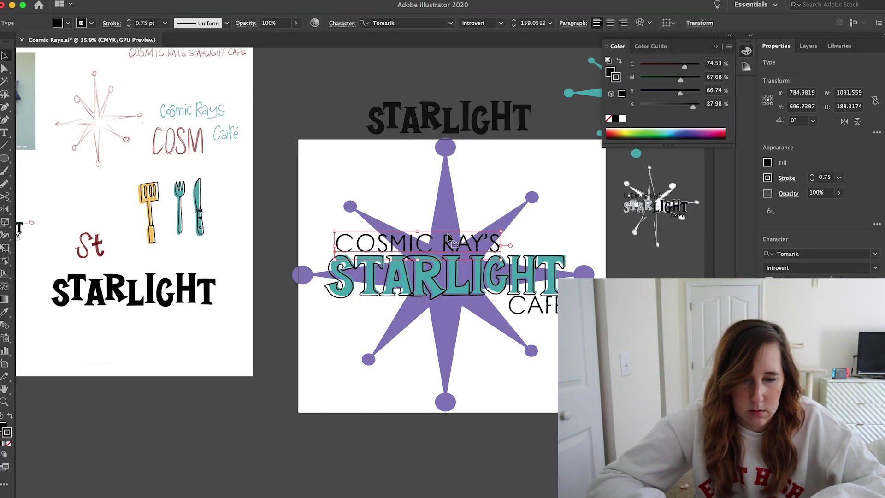
Step: Try an offset black 6 pt outline copy over the purple starburst, matching the STARLIGHT outline
scroll(323, 230, down, 5)
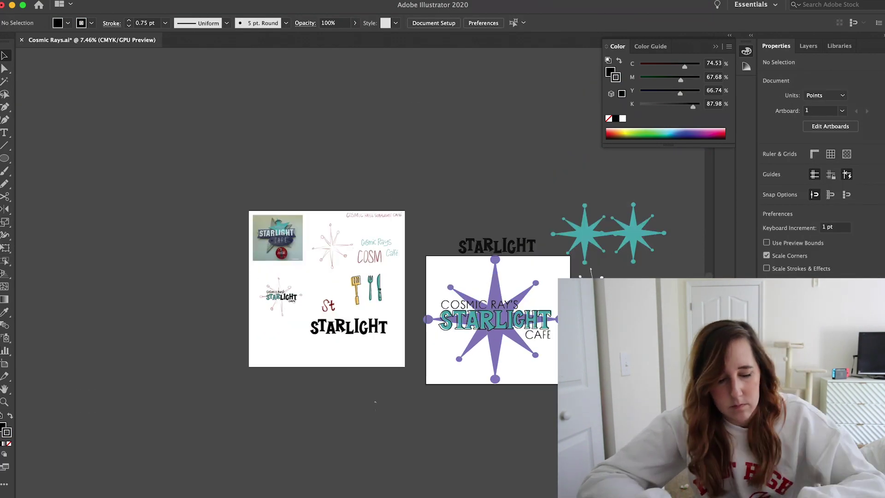
scroll(479, 380, up, 5)
click(479, 380)
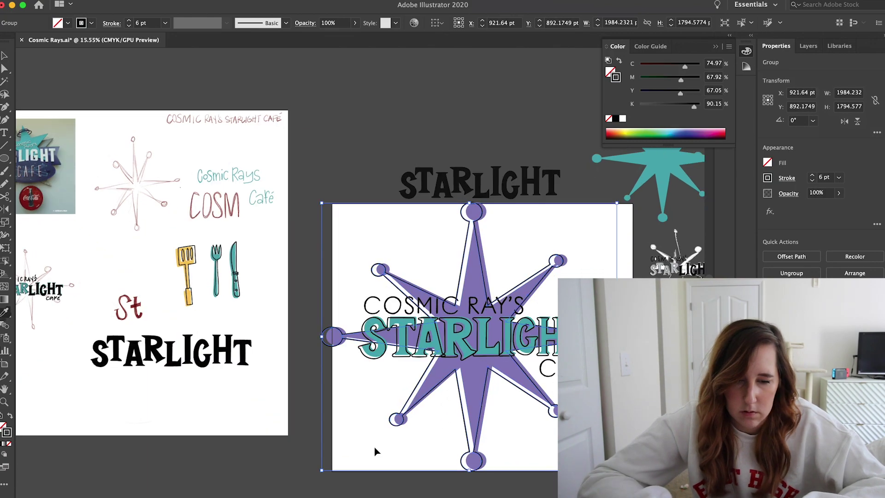
click(375, 450)
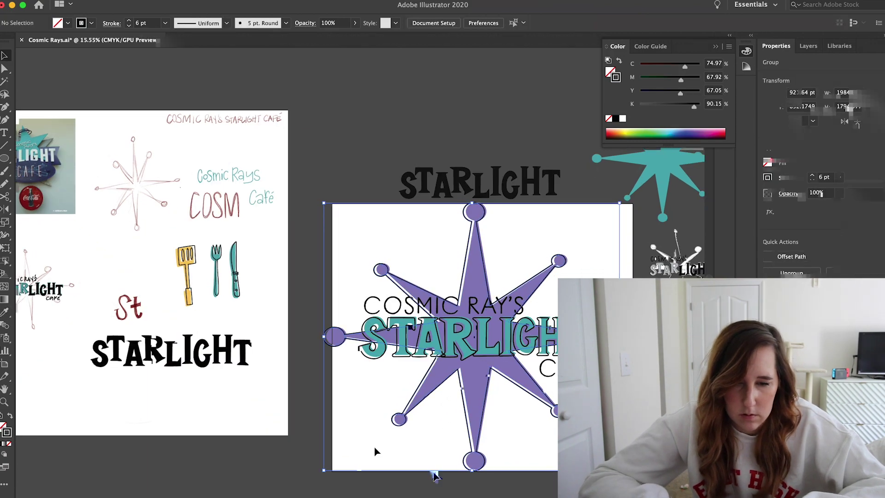
scroll(375, 450, down, 4)
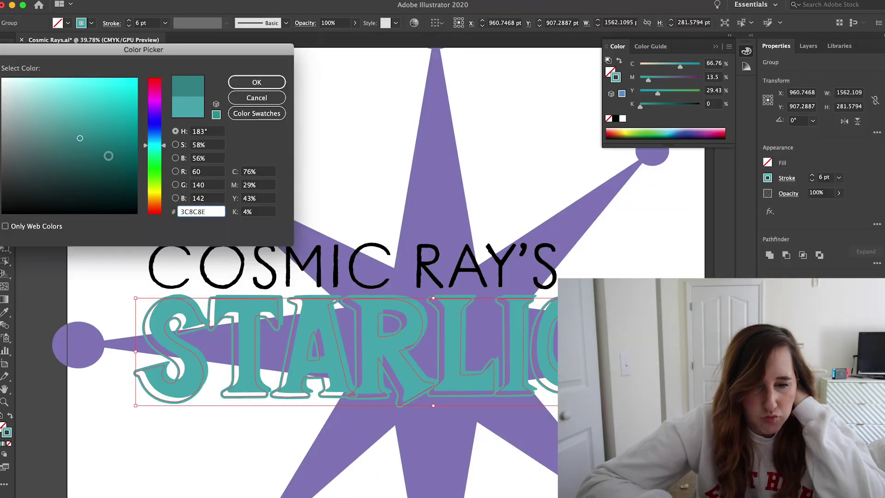
Step: Try a darker teal for the offset outline around the STARLIGHT lettering
click(249, 80)
click(289, 129)
scroll(288, 128, down, 2)
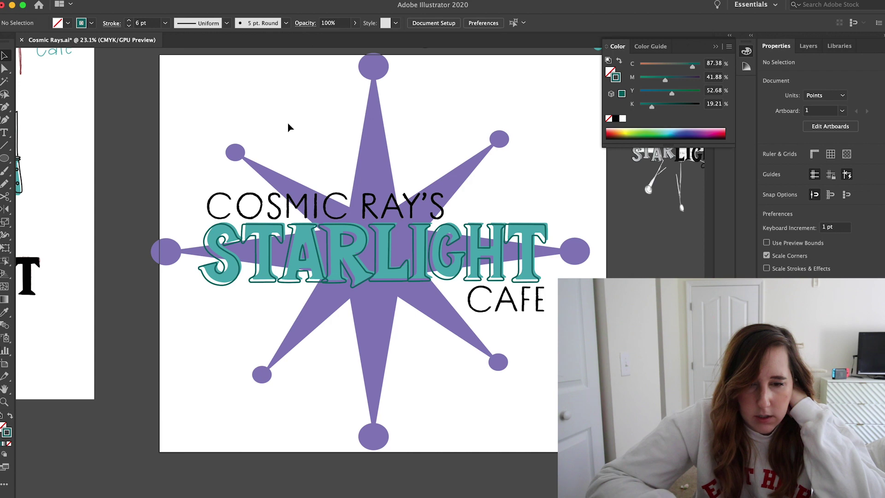
scroll(313, 192, right, 3)
click(361, 236)
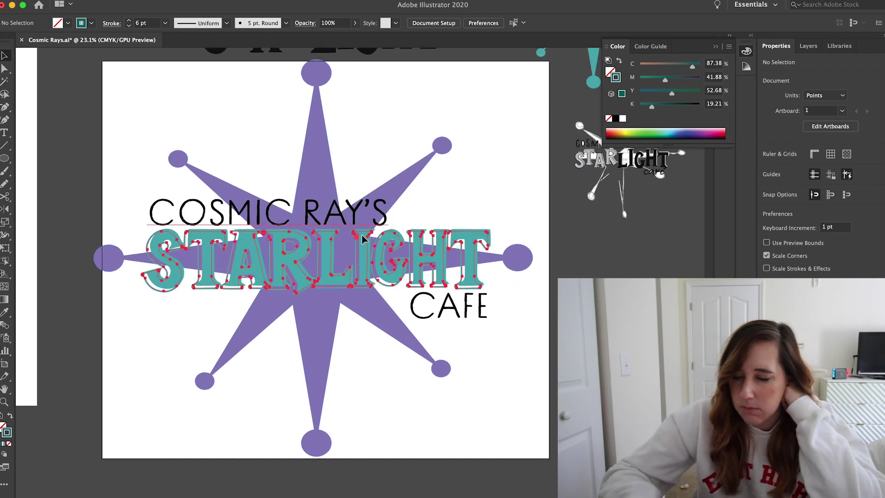
click(521, 261)
scroll(498, 339, down, 1)
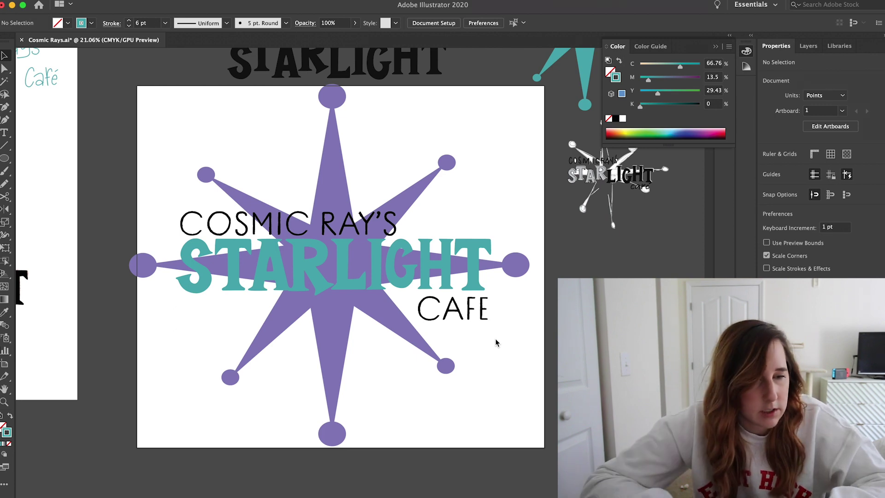
Step: Draw a rectangle about 1654 × 331 pt in the starburst's purple and place it behind the STARLIGHT lettering
drag(4, 158, 27, 156)
drag(109, 326, 444, 385)
key(i)
click(332, 351)
drag(181, 353, 246, 261)
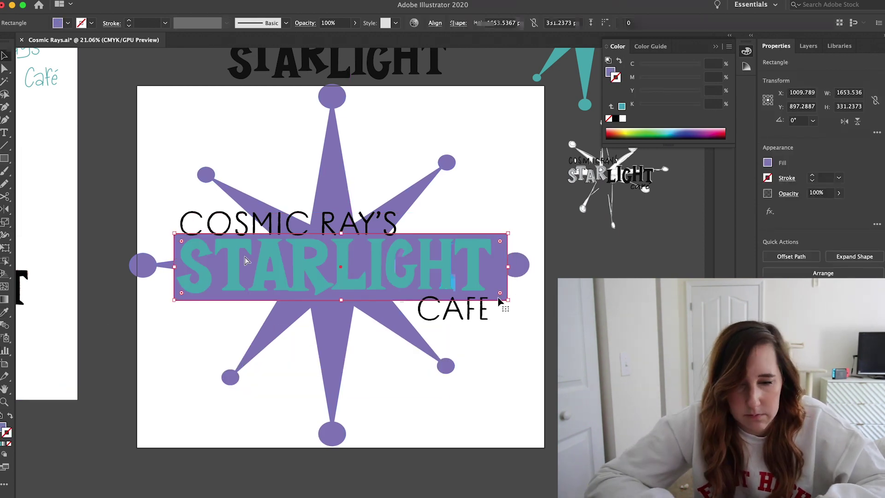
Step: Reshape the rectangle behind STARLIGHT into an uneven, slanted banner by moving its corner anchor points
key(a)
drag(500, 301, 501, 300)
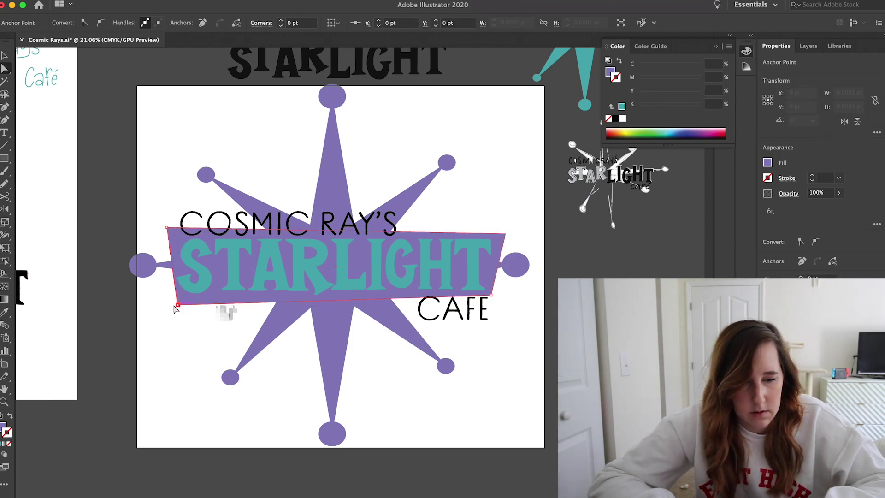
Step: Fill the slanted banner behind STARLIGHT with black
scroll(175, 309, down, 2)
click(258, 295)
double_click(3, 426)
click(258, 81)
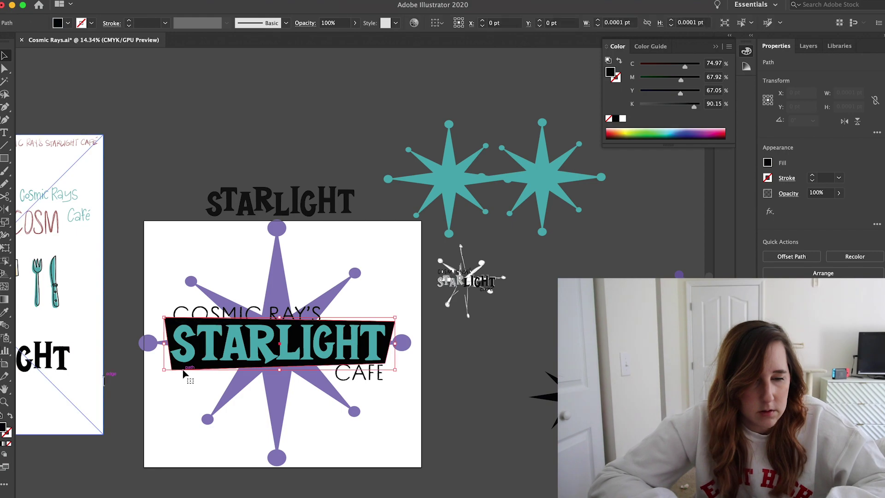
Step: Turn the slanted banner behind STARLIGHT into an unfilled black frame by swapping its fill and stroke
scroll(185, 374, up, 2)
key(shift+x)
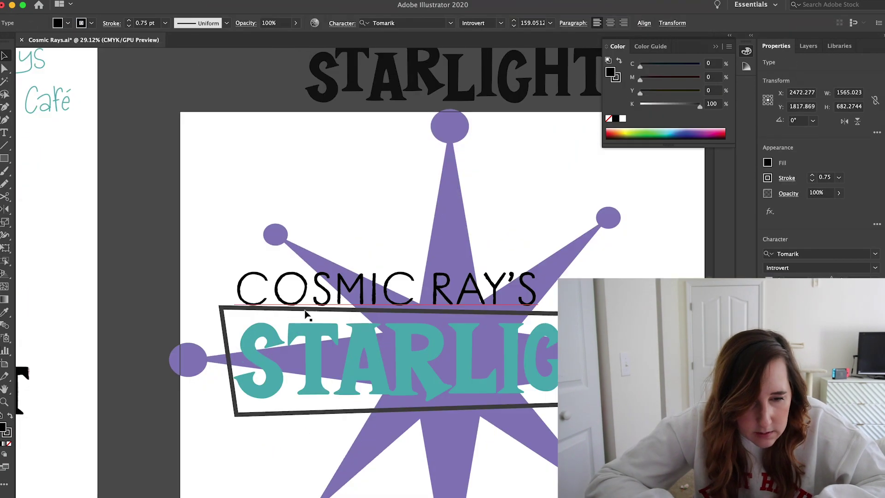
Step: Fit COSMIC RAY'S along the frame's slanted upper edge and match the small texts' colour to the dark frame with the Eyedropper
scroll(308, 304, up, 5)
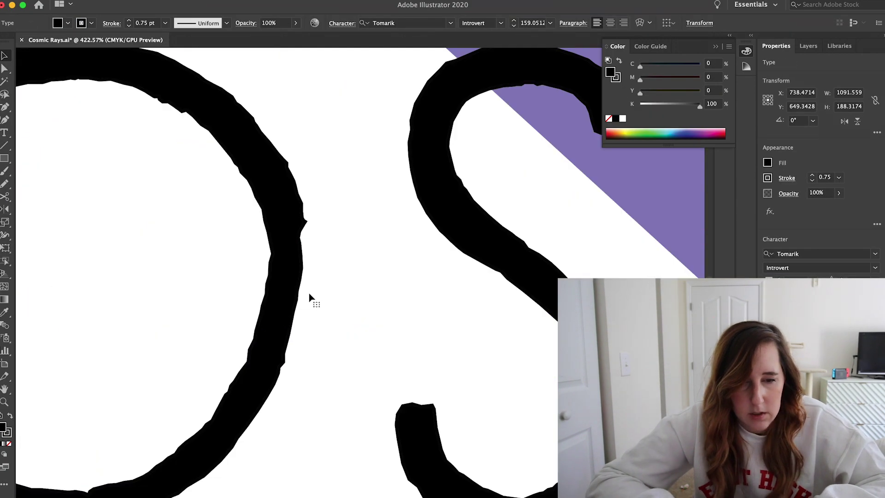
scroll(310, 297, down, 10)
key(t)
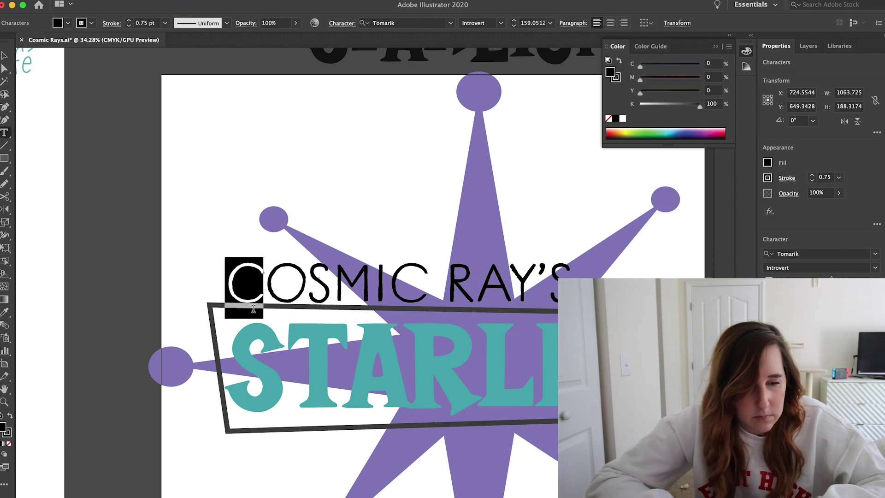
drag(358, 263, 338, 261)
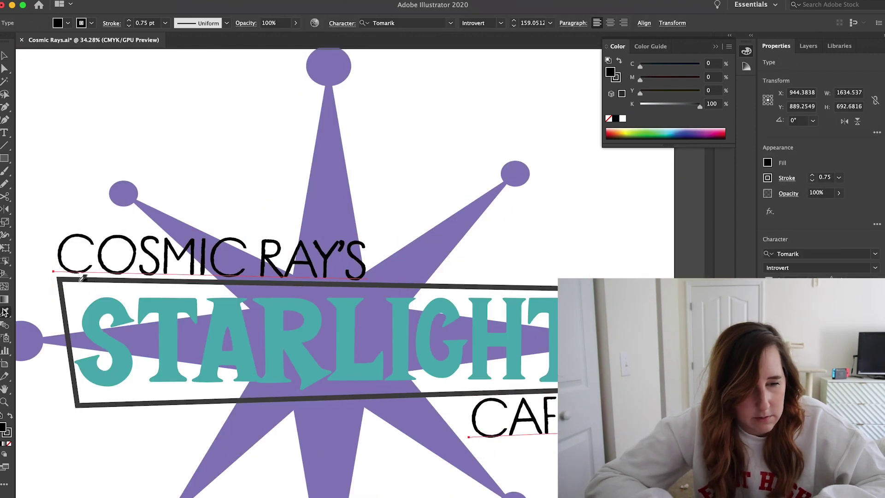
key(i)
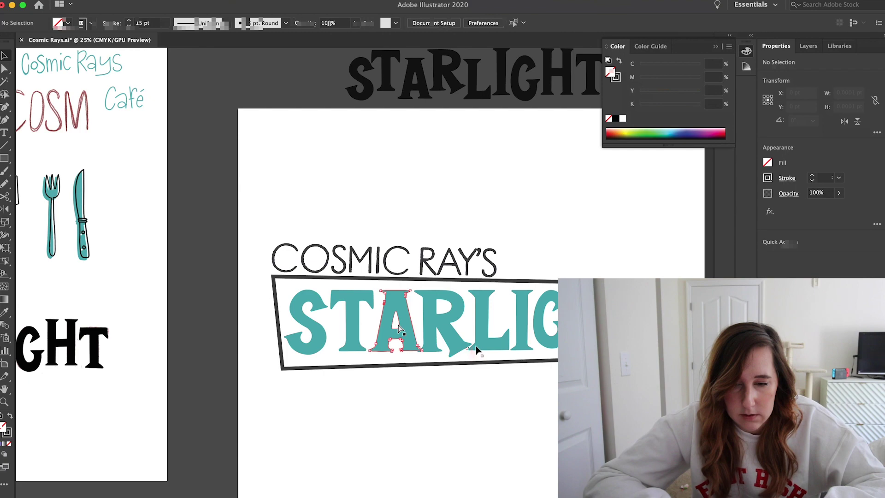
click(398, 328)
scroll(364, 287, up, 2)
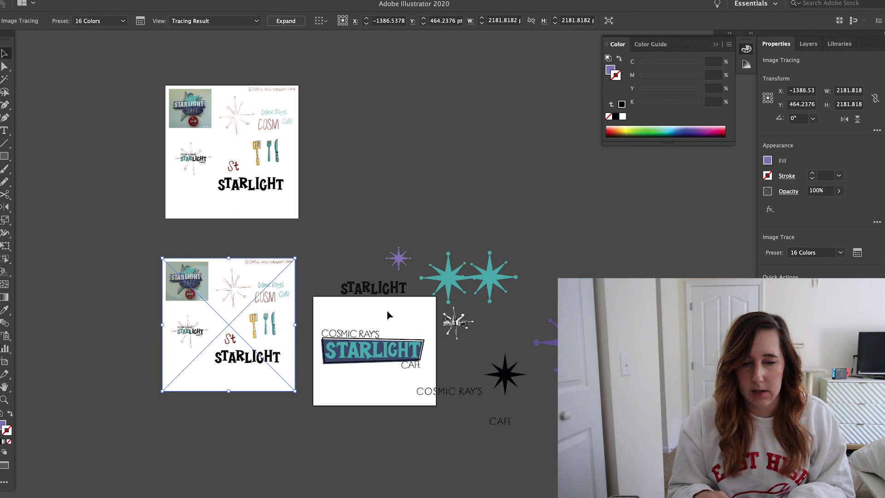
Step: Expand the image-traced sketch sheet into vector shapes and delete its white background
scroll(387, 315, up, 2)
scroll(387, 315, up, 2)
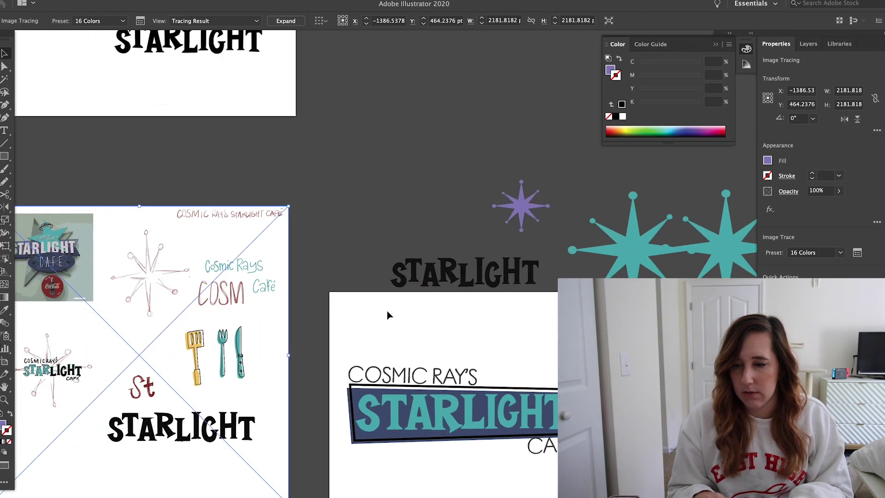
scroll(243, 353, left, 5)
scroll(243, 352, down, 2)
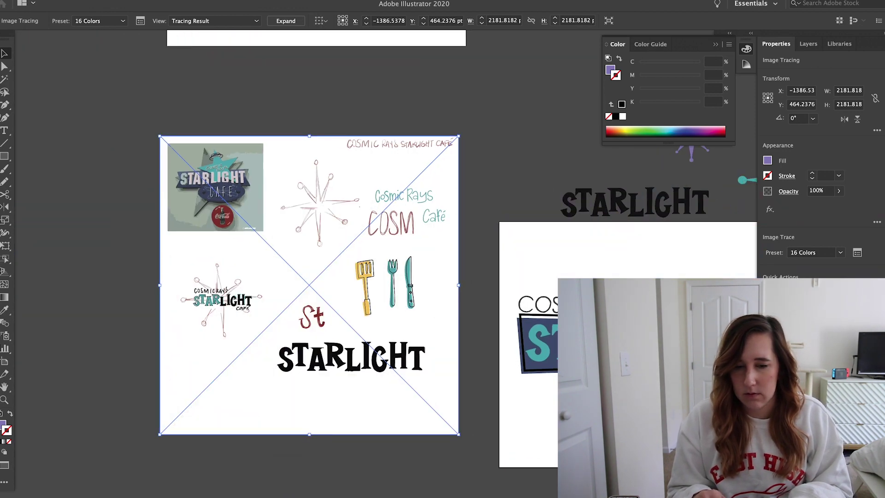
click(286, 21)
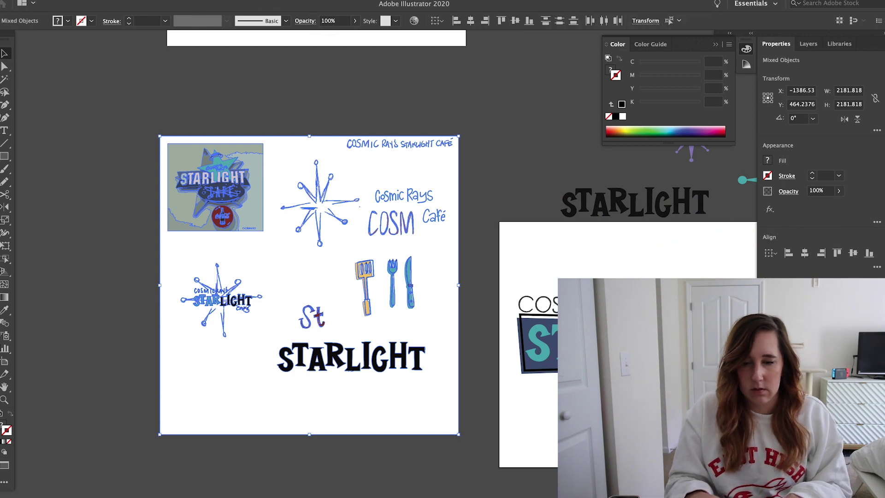
click(392, 408)
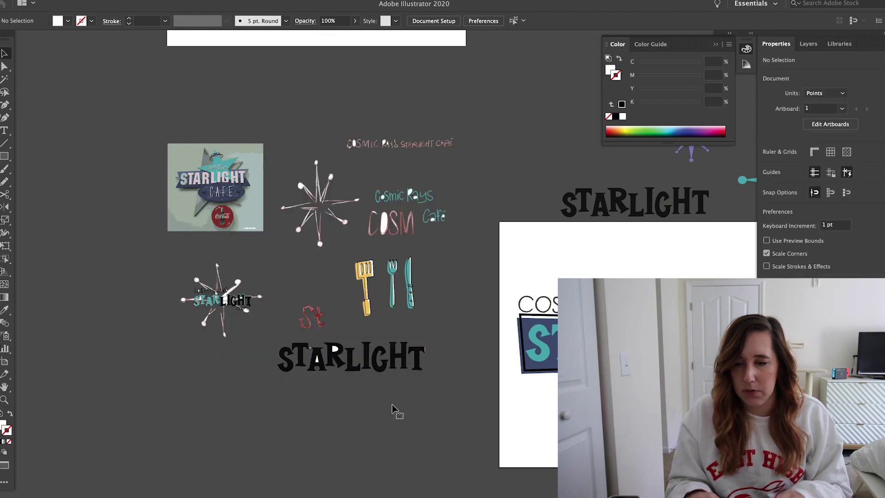
Step: Move the traced fork and knife drawings from the sketch sheet onto the logo artboard
drag(339, 260, 338, 259)
drag(366, 272, 663, 250)
scroll(664, 250, right, 5)
scroll(533, 237, up, 5)
Step: Arrange rotated fork copies around the upright knife to form a utensil starburst above the logo text
drag(555, 336, 493, 152)
scroll(507, 184, down, 4)
drag(508, 148, 570, 225)
drag(614, 253, 597, 235)
key(ctrl+z)
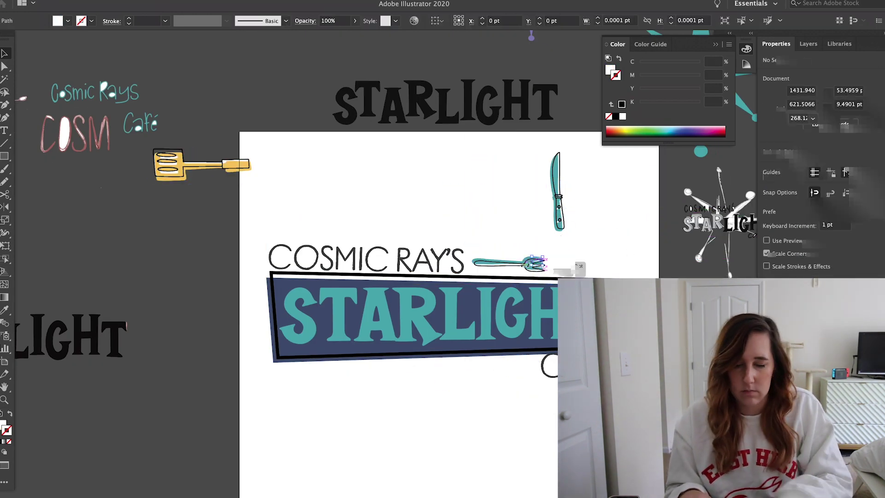
key(ctrl+z)
drag(533, 193, 593, 223)
click(600, 229)
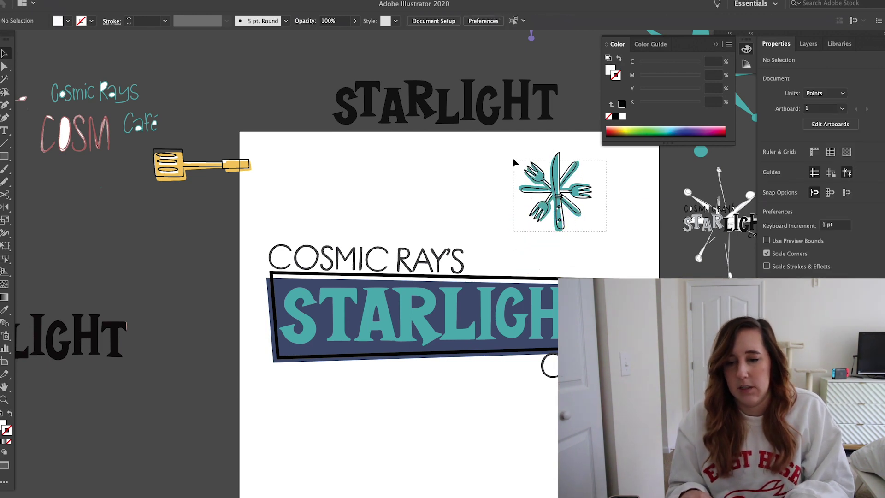
drag(515, 162, 569, 207)
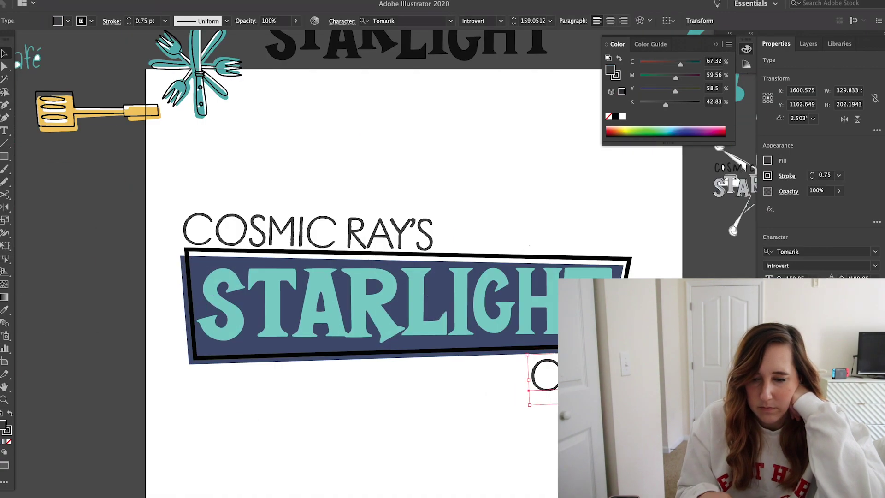
Step: Try the black ball-tipped starburst as an accent on the banner's upper edge, with a copy beside CAFE
click(501, 461)
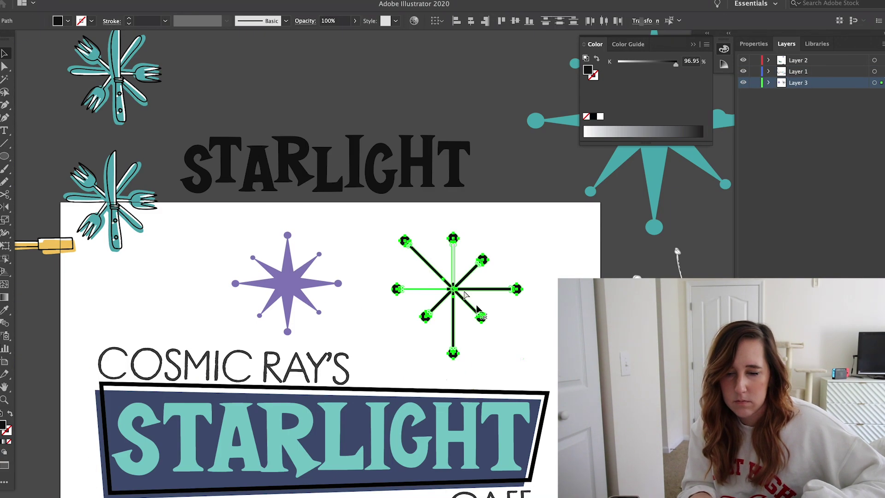
drag(425, 276, 439, 354)
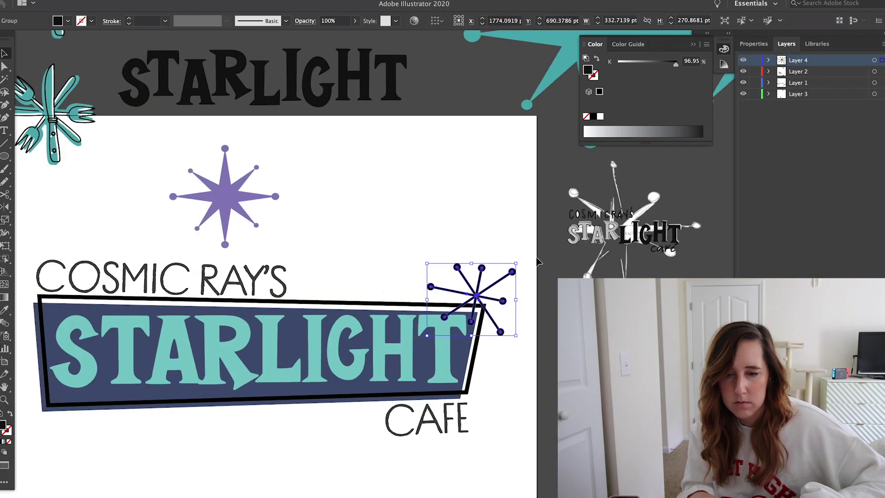
drag(389, 241, 386, 333)
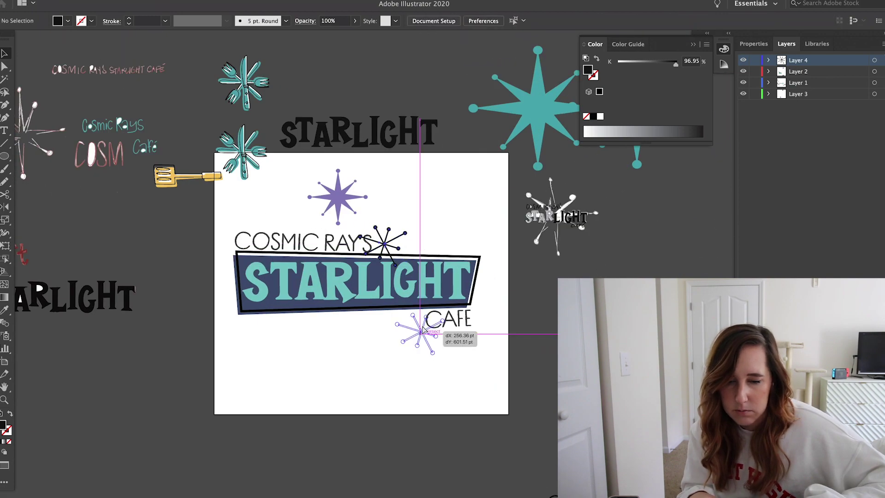
key(ctrl+equal)
key(ctrl+equal)
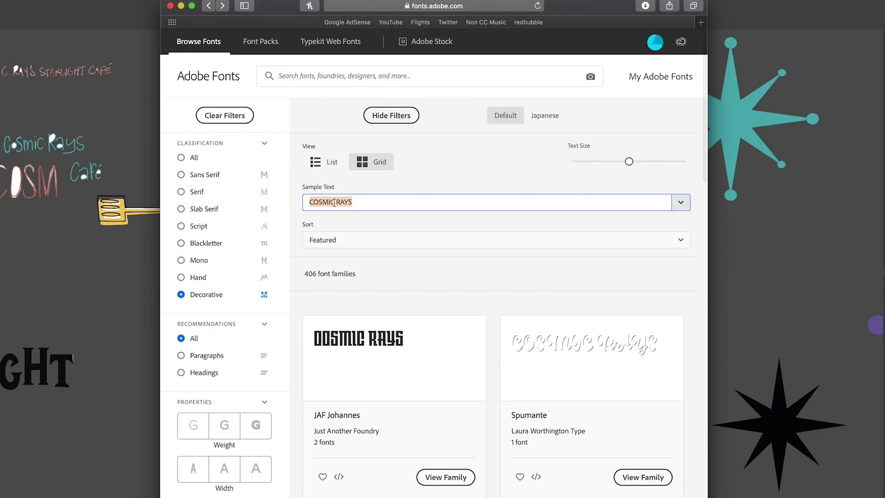
Step: Switch to Adobe Fonts and browse the decorative fonts with STARLIGHT as the sample text
text(STARLIGHT)
scroll(490, 470, down, 20)
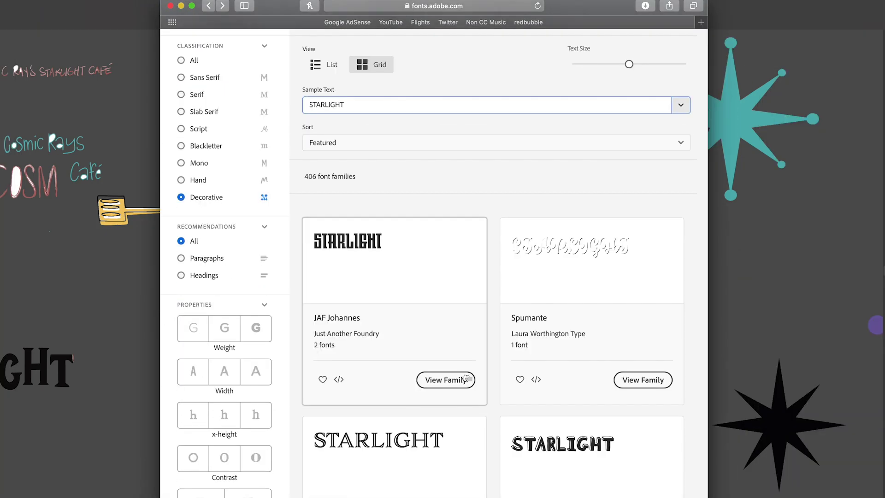
scroll(512, 467, up, 15)
scroll(512, 467, down, 5)
scroll(511, 466, up, 20)
click(463, 369)
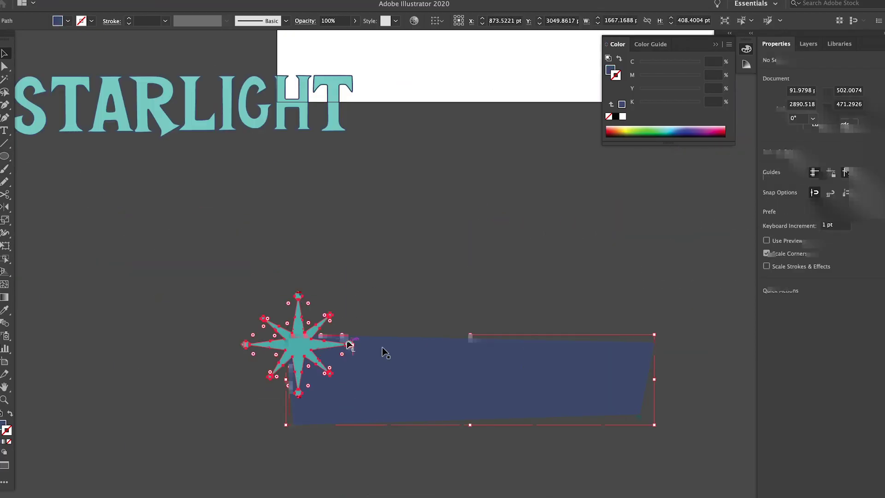
Step: Place copies of the teal starburst across the navy banner as a pattern and trim them to the banner's shape
drag(349, 345, 495, 414)
key(super+z)
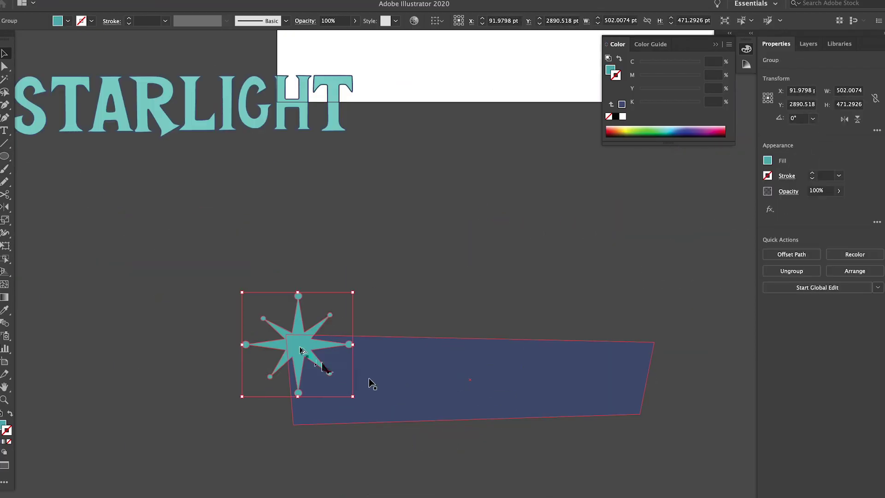
drag(299, 350, 416, 417)
drag(416, 418, 548, 386)
drag(548, 385, 662, 340)
drag(408, 424, 408, 425)
key(super+a)
key(super+7)
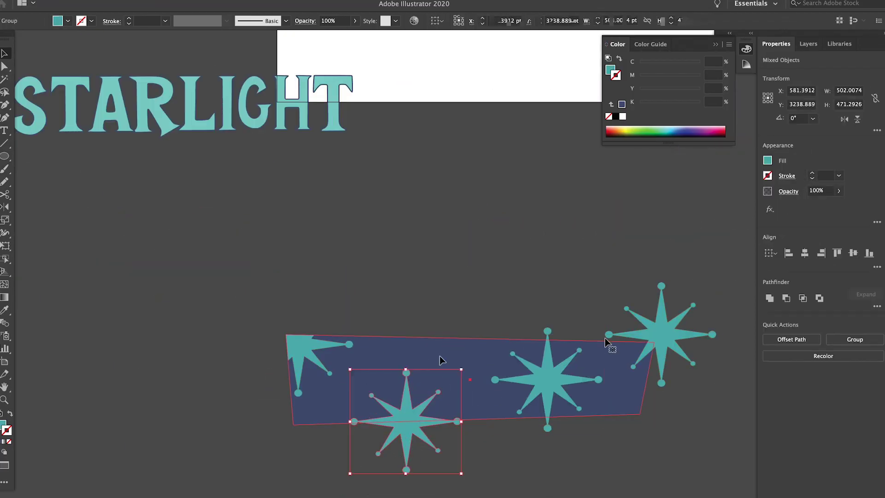
key(shift+super+a)
key(super+0)
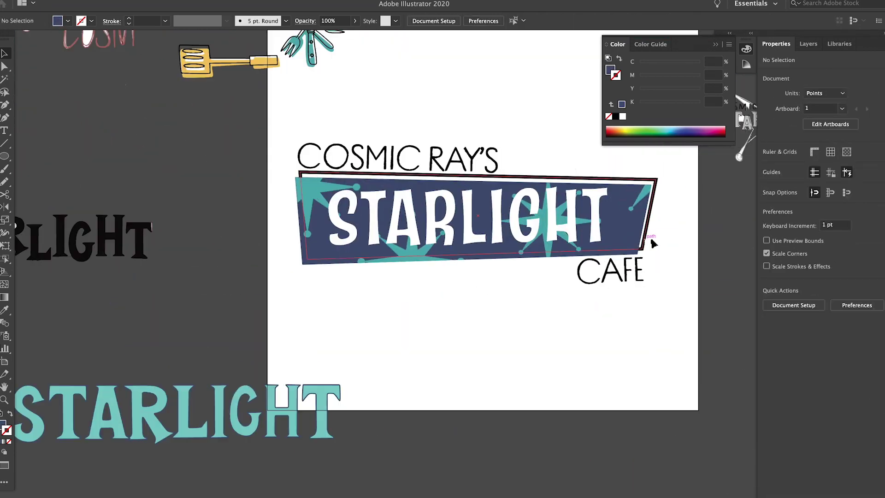
Step: Recolour the navy banner to teal and widen the letter spacing of the white Catseye STARLIGHT text
click(653, 243)
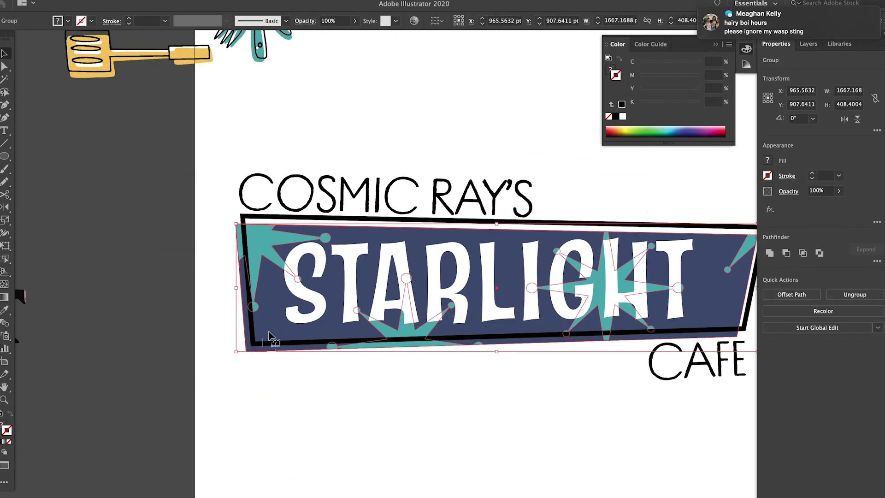
double_click(302, 253)
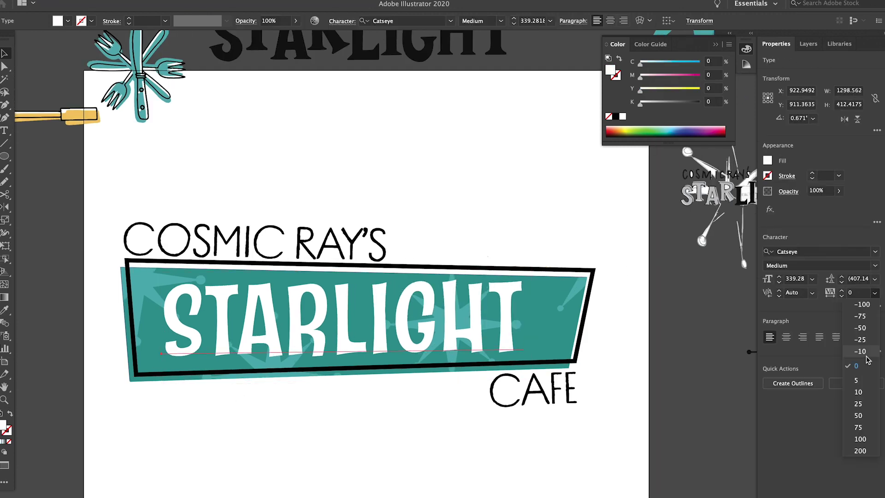
key(alt+Left)
key(alt+Left)
key(alt+Left)
key(alt+Left)
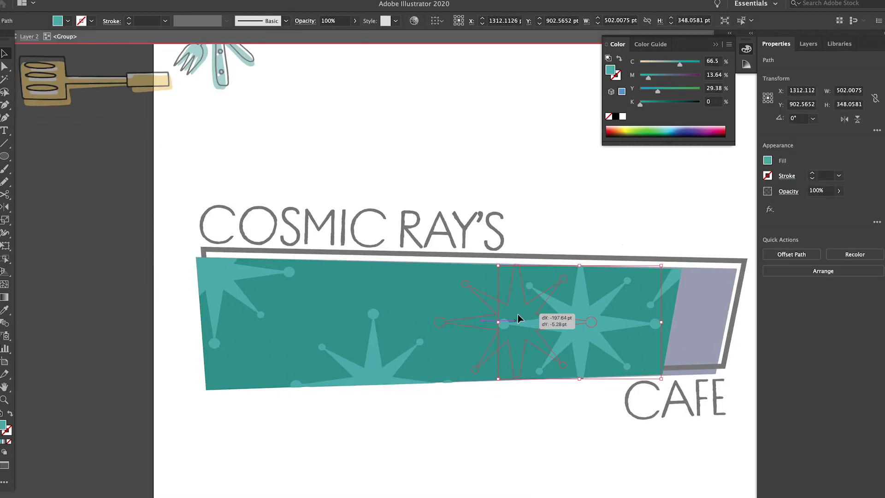
Step: Move the central starburst in the banner about 209 pt to the left and fit its cut-off tips to the banner's edges
scroll(369, 365, up, 3)
click(427, 367)
click(435, 356)
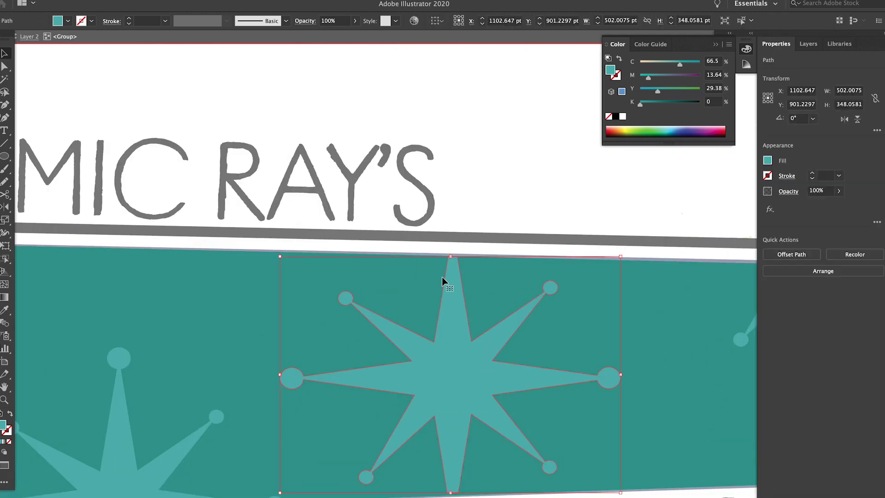
scroll(461, 488, up, 3)
key(a)
click(461, 488)
scroll(461, 487, up, 4)
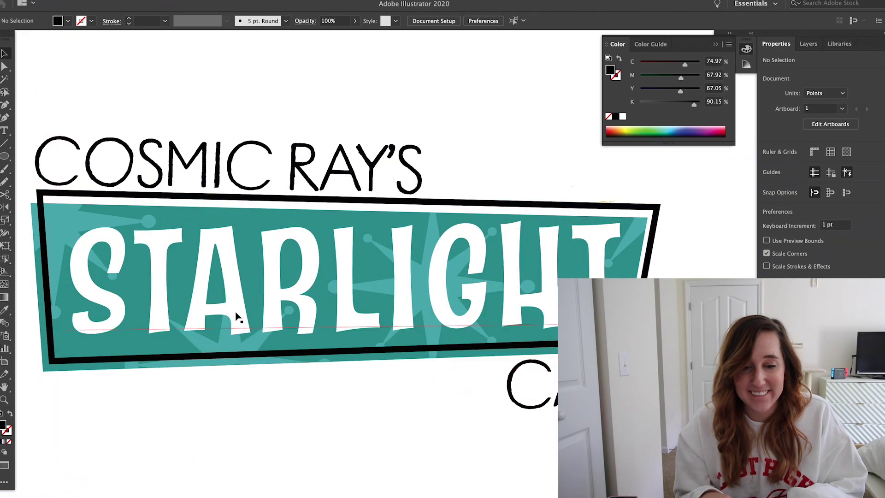
Step: Duplicate the white STARLIGHT text, give the copy the frame's unfilled black outline style, and set its stroke to 8 pt
click(234, 316)
scroll(235, 315, down, 1)
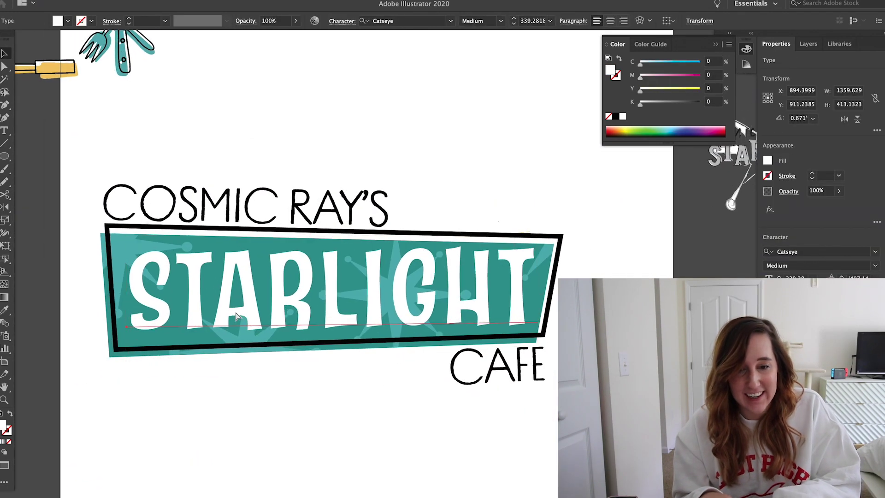
drag(188, 282, 274, 267)
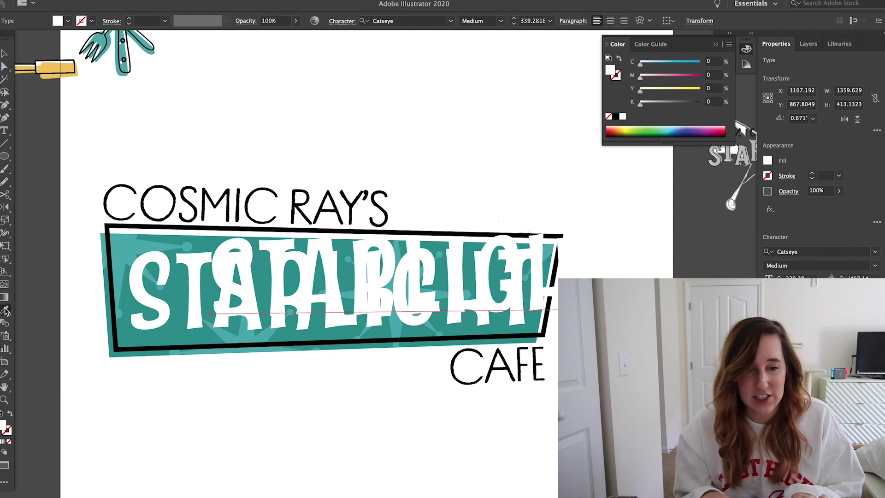
click(114, 224)
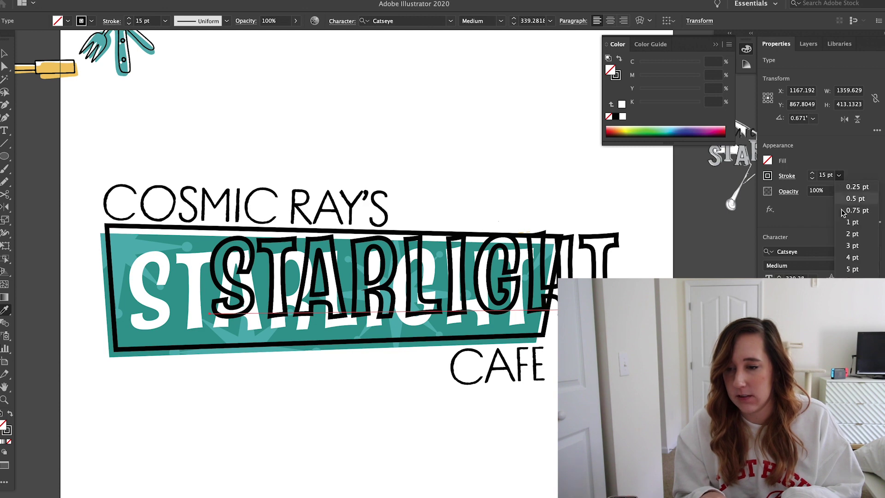
click(853, 258)
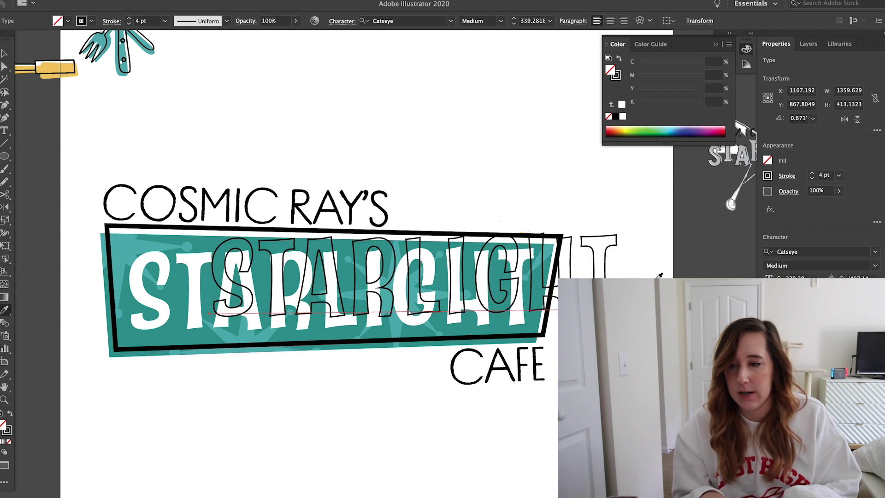
click(812, 173)
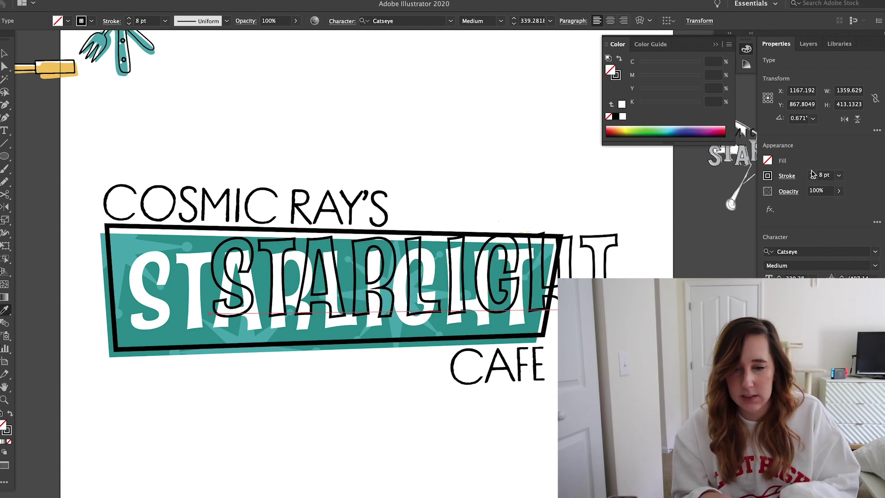
Step: Position the outlined STARLIGHT copy over the white lettering with a slight offset to the left and down
drag(461, 299, 379, 312)
scroll(352, 315, up, 2)
key(Left)
key(Left)
key(Left)
key(Left)
key(Down)
key(Down)
key(Down)
key(Down)
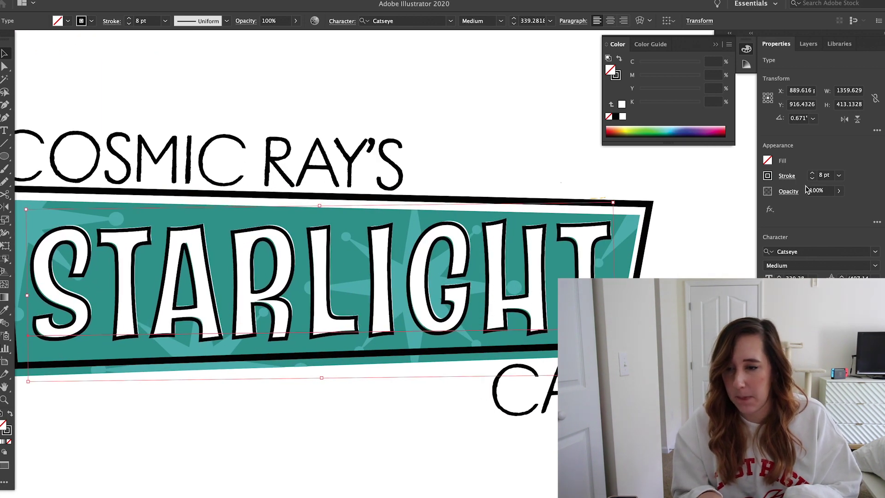
Step: Thin the STARLIGHT outline's stroke to 4 pt and shift it a further 5 pt left and 1 pt down
click(813, 178)
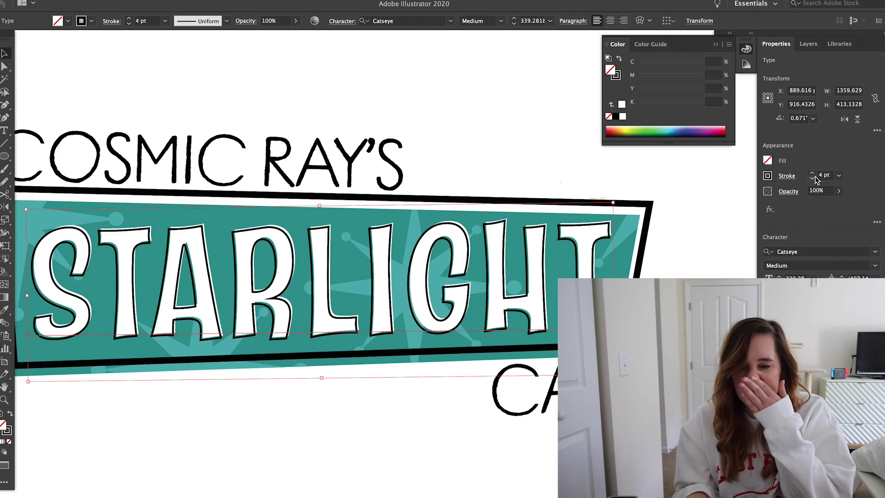
key(Left)
key(Left)
key(Left)
key(Left)
key(Left)
key(Left)
key(Down)
key(Right)
key(ctrl+=)
key(ctrl+=)
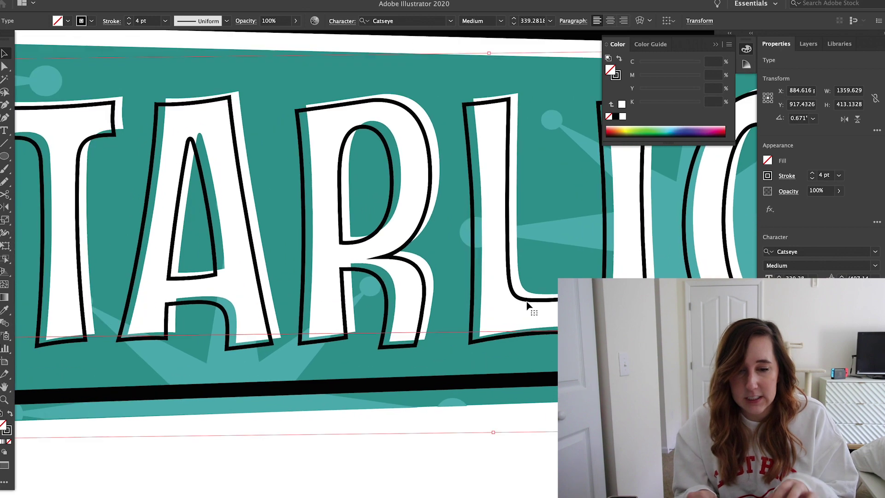
Step: Set the STARLIGHT outline's stroke to 6 pt, shift it 1 pt left and 6 pt down, and deselect it
key(ctrl+minus)
key(ctrl+=)
scroll(526, 301, up, 2)
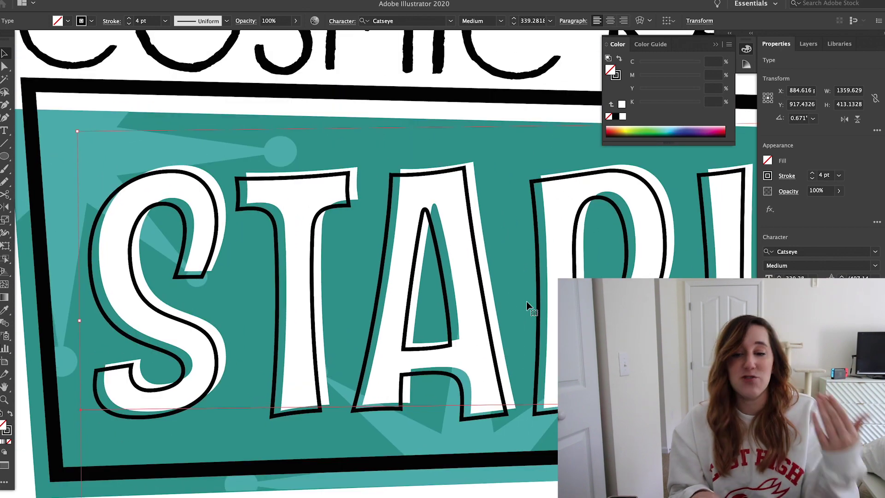
scroll(526, 301, down, 6)
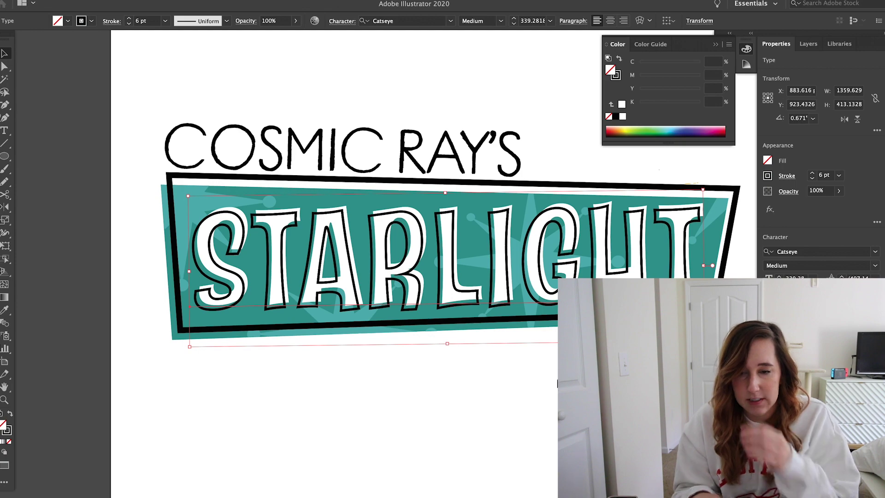
click(556, 383)
scroll(556, 383, down, 8)
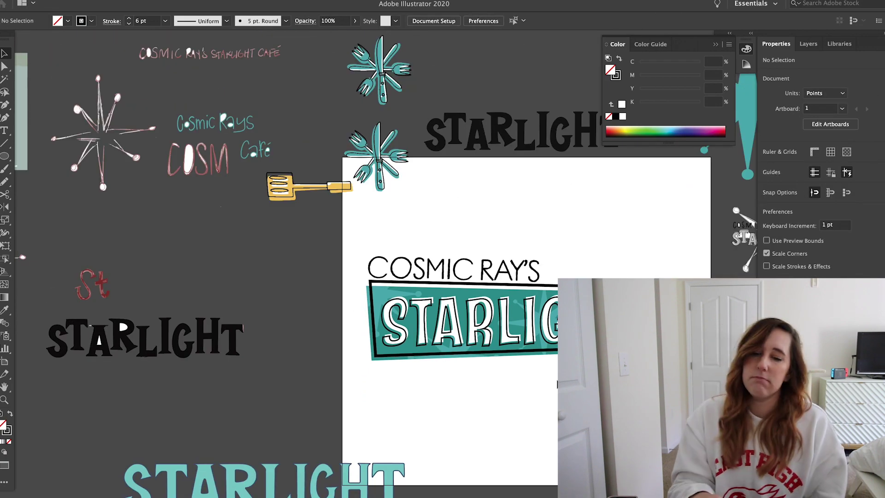
scroll(556, 383, up, 5)
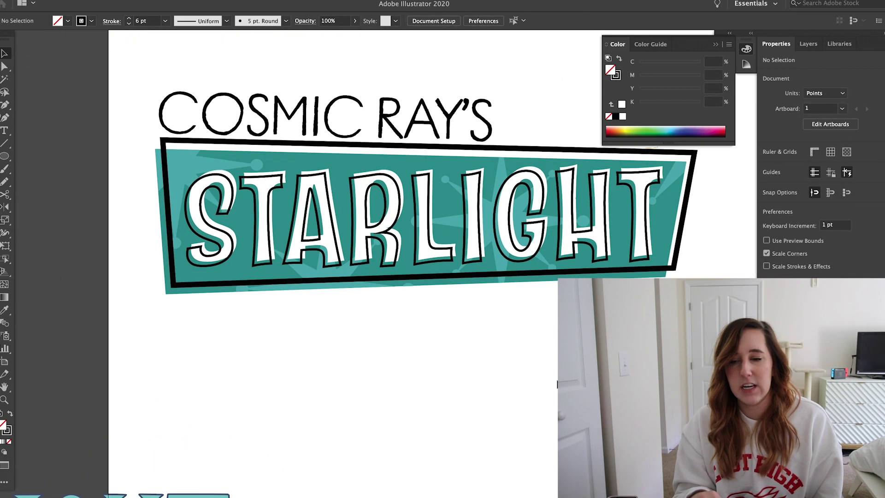
scroll(556, 384, up, 4)
click(556, 381)
key(ctrl+0)
Step: Try a lilac fill (C99AE2) on the starburst in the banner's upper-left corner and undo the recolouring
click(196, 192)
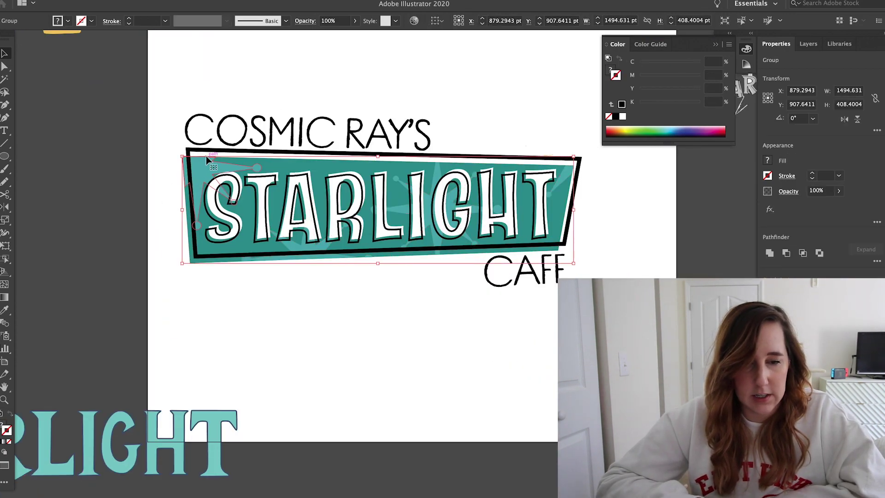
double_click(207, 159)
double_click(2, 426)
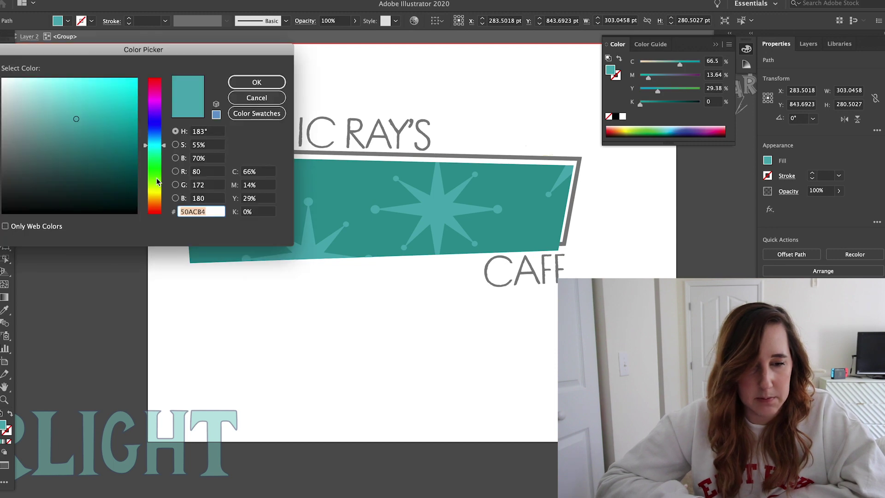
click(157, 110)
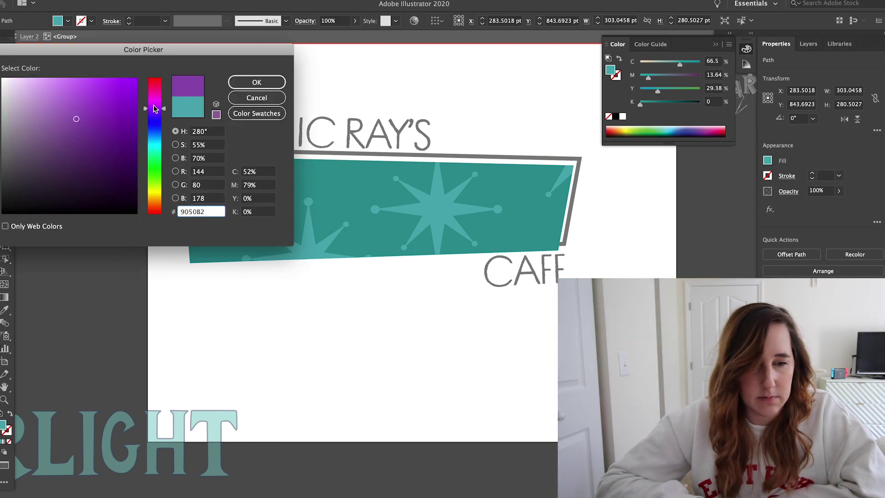
click(52, 104)
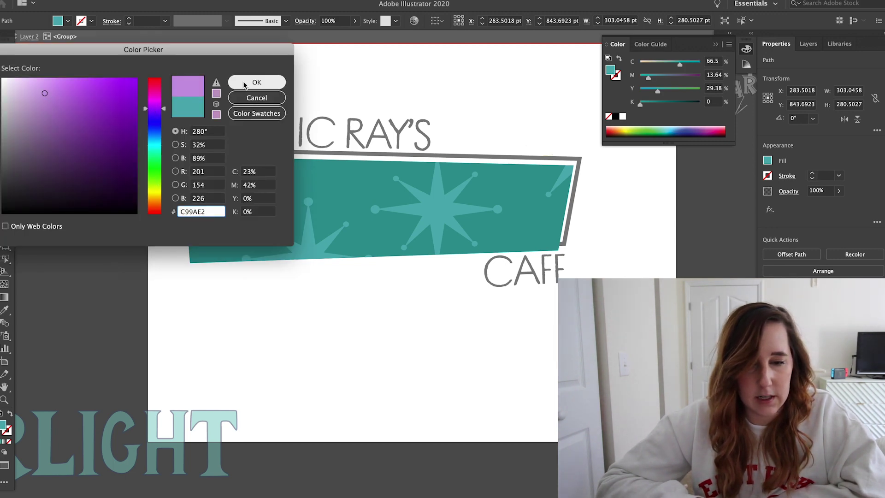
click(257, 82)
click(349, 89)
click(335, 197)
double_click(347, 285)
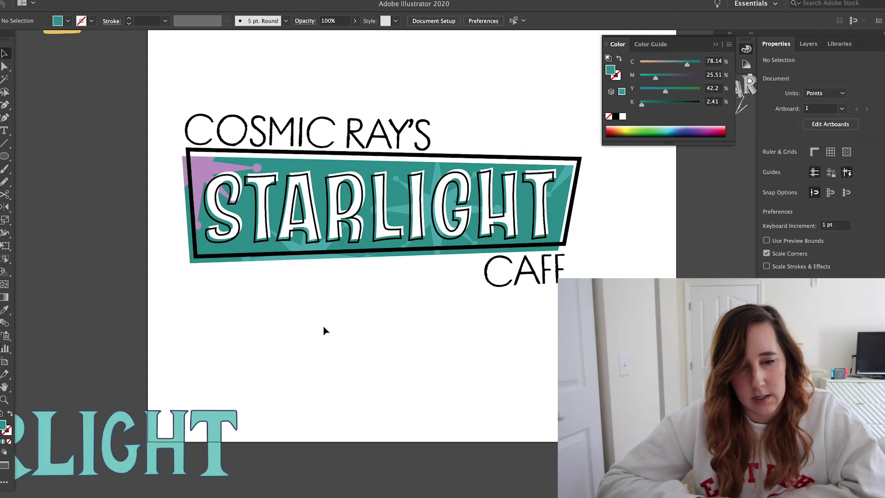
key(ctrl+z)
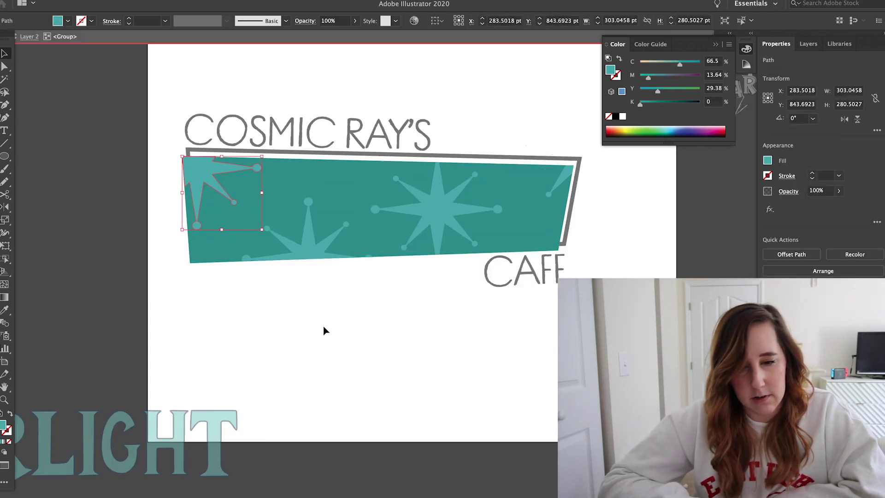
double_click(325, 329)
Step: Examine the overall logo, its COSMIC RAY'S text and the STARLIGHT outline at several zoom levels
scroll(359, 335, down, 2)
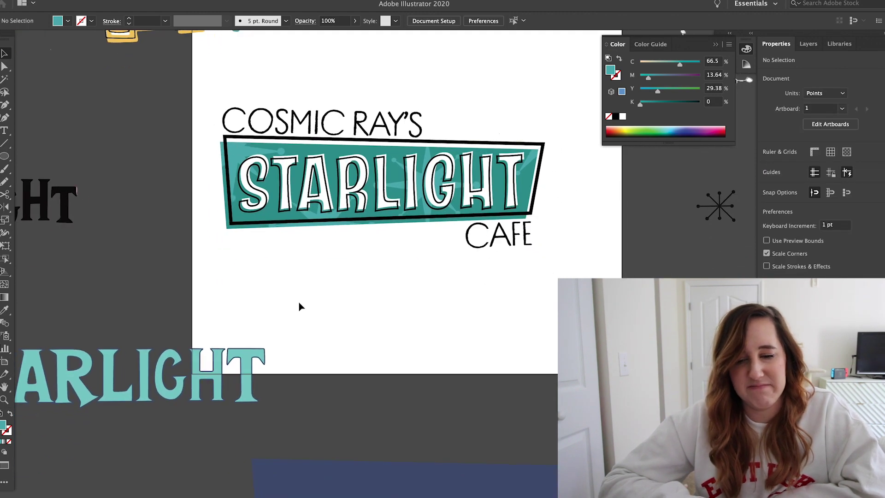
scroll(299, 304, down, 5)
scroll(311, 277, up, 5)
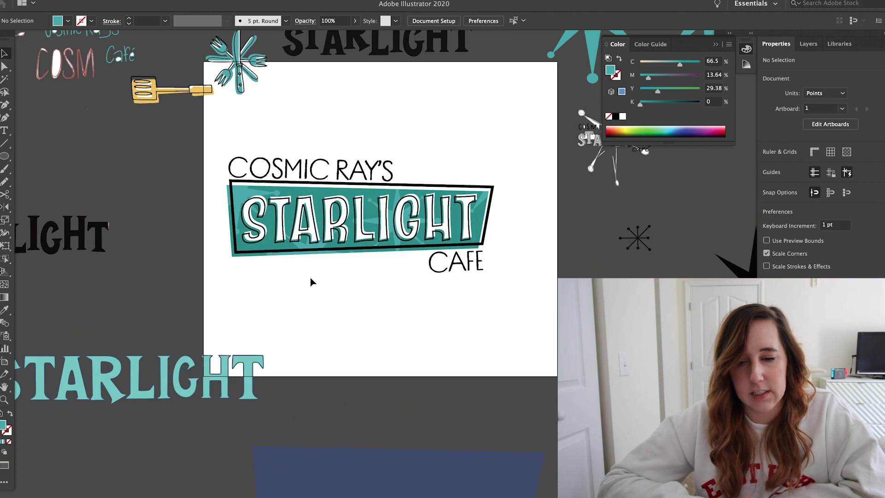
click(357, 276)
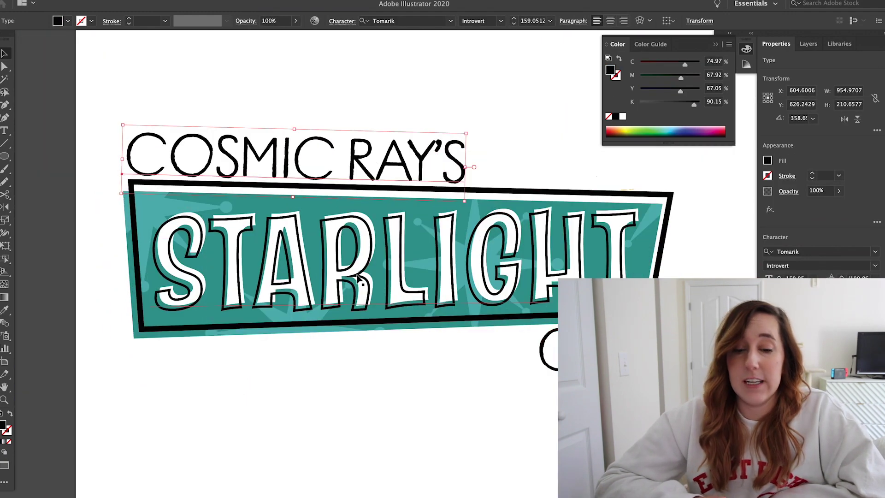
click(350, 297)
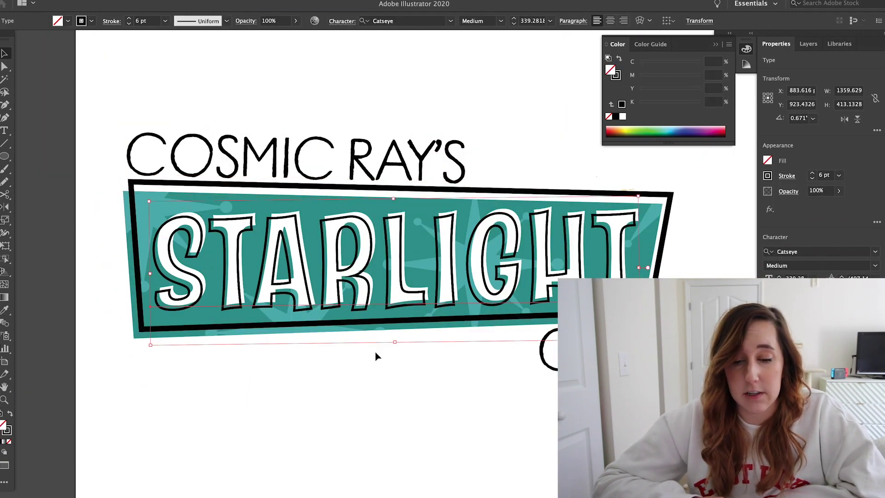
click(377, 368)
scroll(377, 369, down, 2)
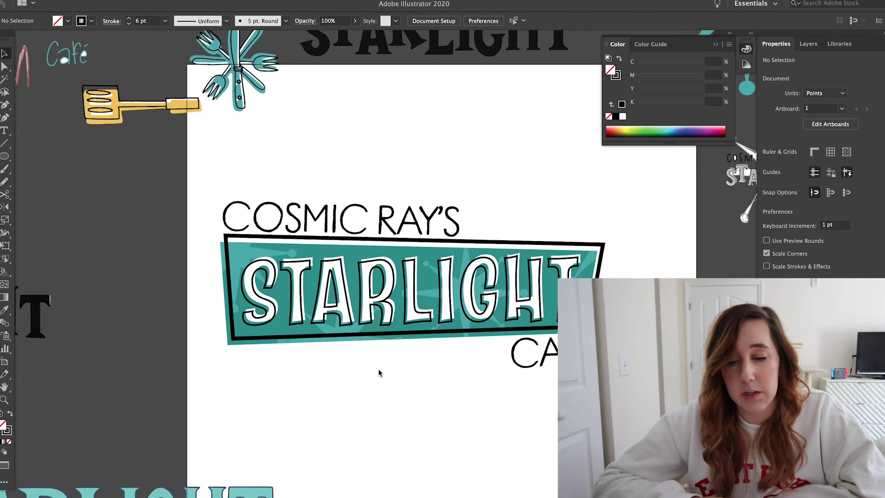
scroll(378, 369, up, 3)
scroll(378, 368, down, 1)
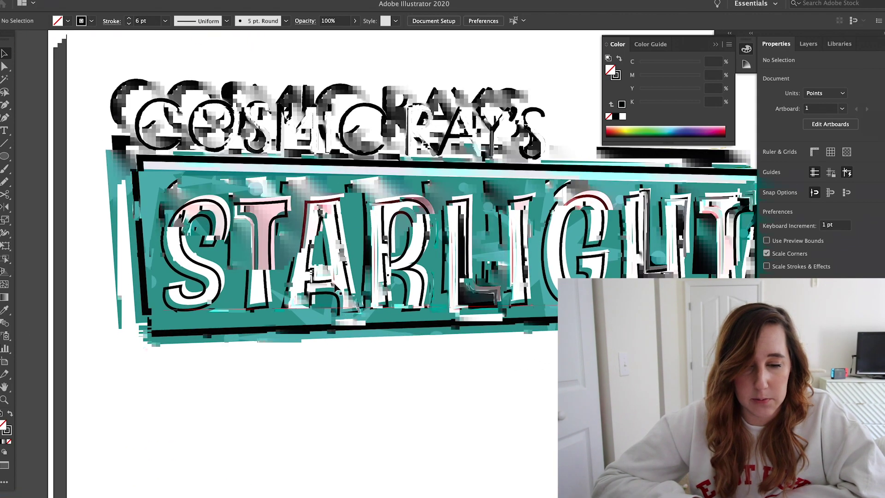
Step: Browse script families in Adobe Fonts with the sample text Cosmic Ray's, and reset the logo's top text as Cosmic Ray's in Coquette Regular
scroll(331, 295, down, 2)
scroll(334, 297, down, 1)
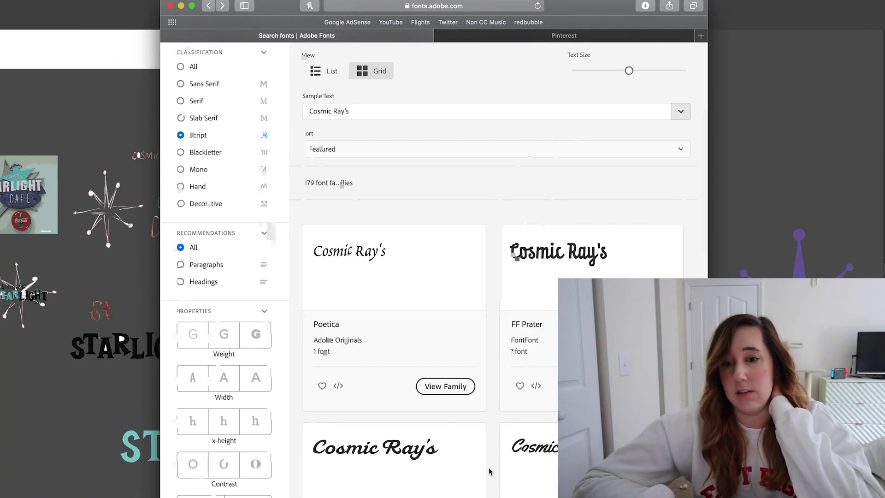
scroll(489, 471, down, 3)
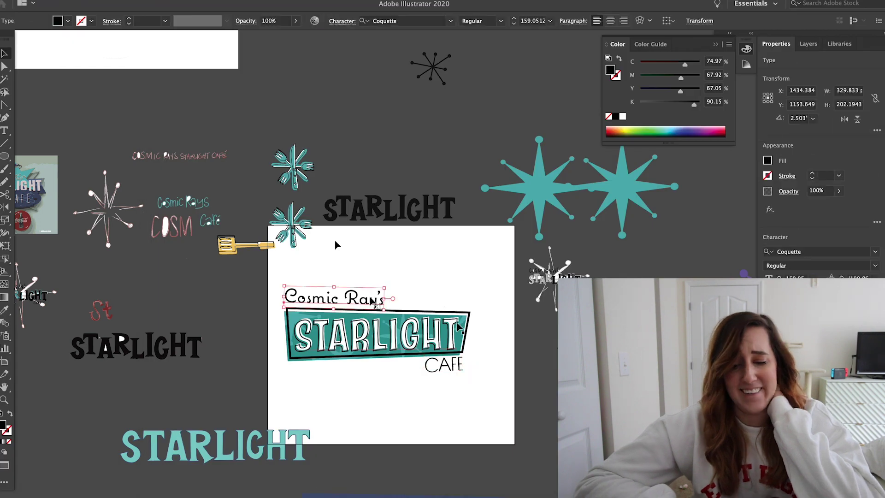
scroll(335, 243, up, 2)
click(500, 346)
click(512, 387)
Step: Draw a white, strokeless rectangle about 30 x 33 pt over the frame's top line below the y in Ray's
scroll(373, 228, up, 5)
key(m)
mouse_move(215, 93)
mouse_down()
mouse_move(297, 103)
mouse_move(369, 253)
mouse_up()
click(352, 233)
scroll(387, 244, up, 3)
drag(434, 266, 356, 266)
scroll(336, 266, down, 4)
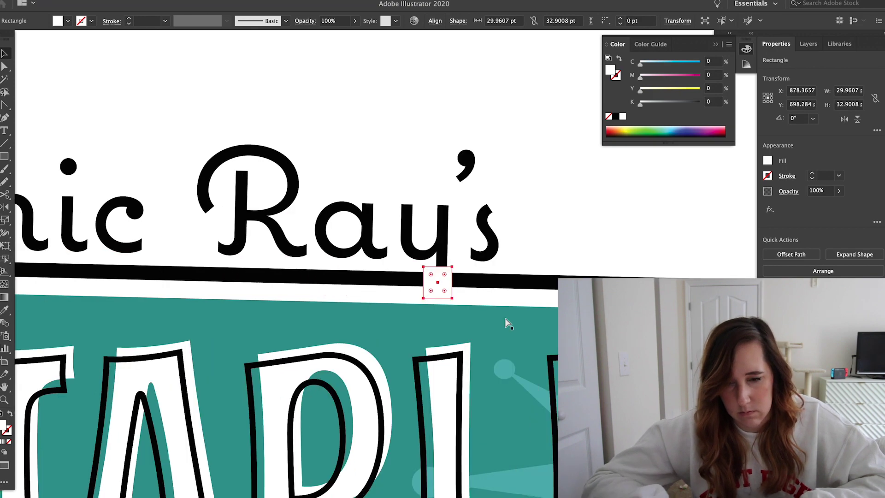
Step: Place the white rectangle behind the y and enlarge it to about 37.6 pt square around the letter's tail
click(450, 292)
scroll(466, 328, up, 5)
click(465, 328)
shift+click(466, 297)
shift+click(465, 328)
drag(401, 276, 384, 277)
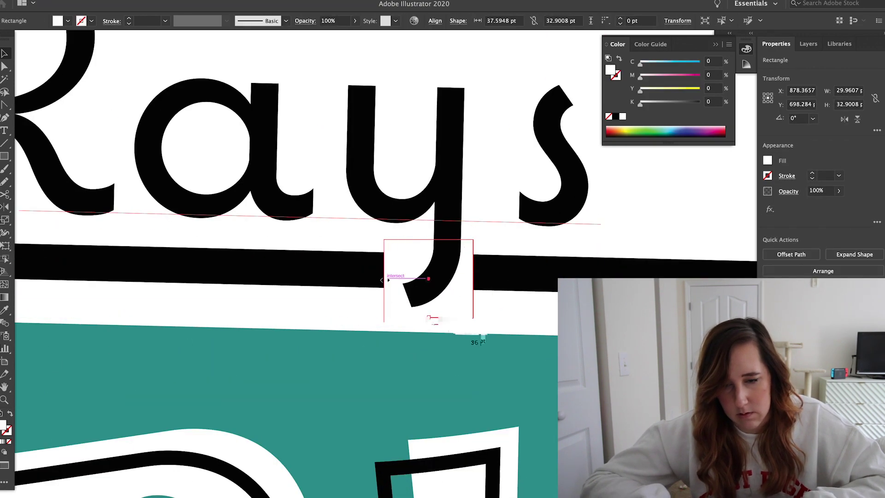
Step: Convert the Cosmic Ray's lettering to outlines
scroll(475, 339, down, 10)
click(413, 433)
scroll(433, 269, up, 10)
click(463, 230)
key(super+shift+o)
Step: Reshape the end of the y's tail with its anchors and handles so it flows into the frame's top line
key(a)
scroll(377, 276, up, 5)
mouse_move(402, 318)
mouse_down()
mouse_move(381, 276)
mouse_move(401, 304)
mouse_up()
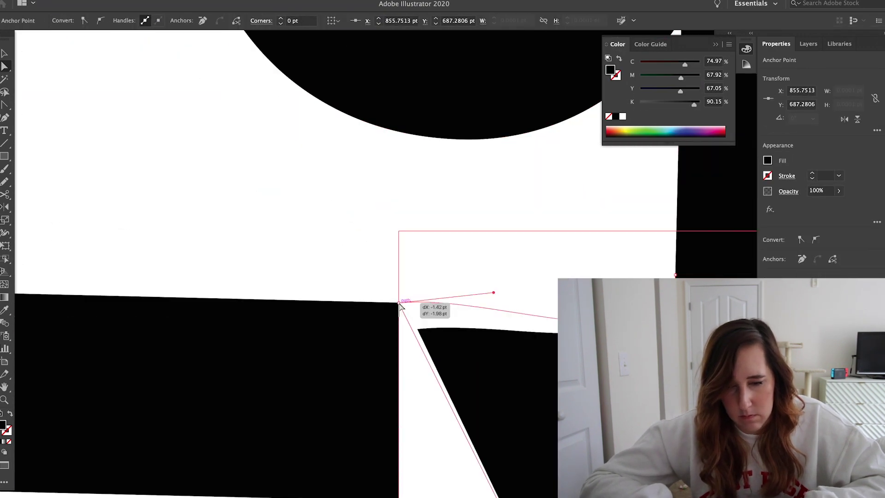
drag(494, 292, 442, 305)
click(419, 272)
drag(523, 490, 371, 383)
drag(504, 391, 559, 411)
scroll(503, 339, down, 8)
Step: Adjust the white rectangle's left side where the y's tail meets the frame's top line
click(475, 281)
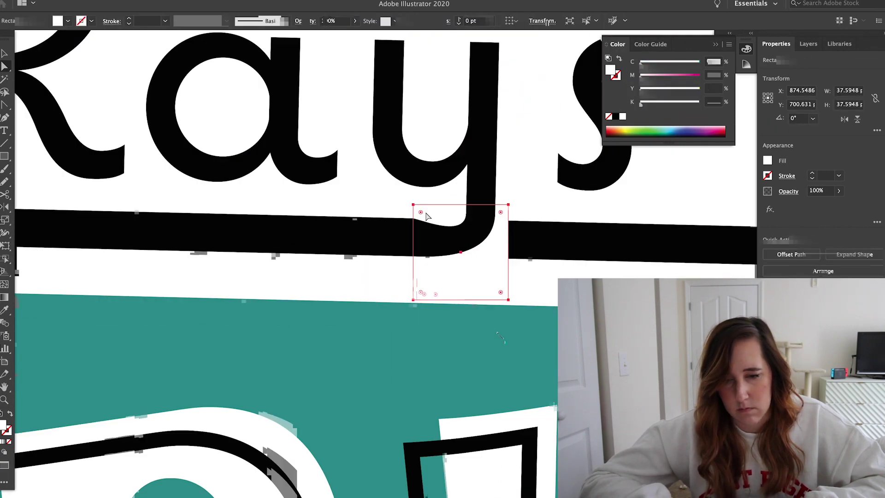
scroll(461, 240, up, 6)
click(499, 383)
drag(408, 351, 442, 352)
scroll(568, 132, down, 10)
click(568, 132)
scroll(582, 152, up, 10)
scroll(500, 267, up, 4)
click(346, 295)
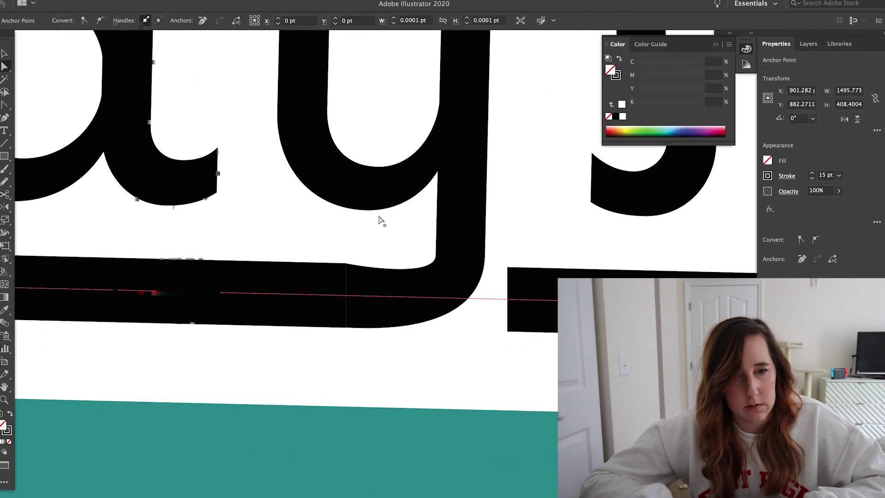
Step: Set the CAFE text as Cafe in Coquette and position it overlapping the frame's bottom line near the right corner
scroll(486, 340, down, 10)
scroll(403, 213, down, 10)
drag(407, 222, 346, 358)
scroll(406, 222, up, 3)
drag(365, 202, 372, 368)
scroll(442, 249, up, 10)
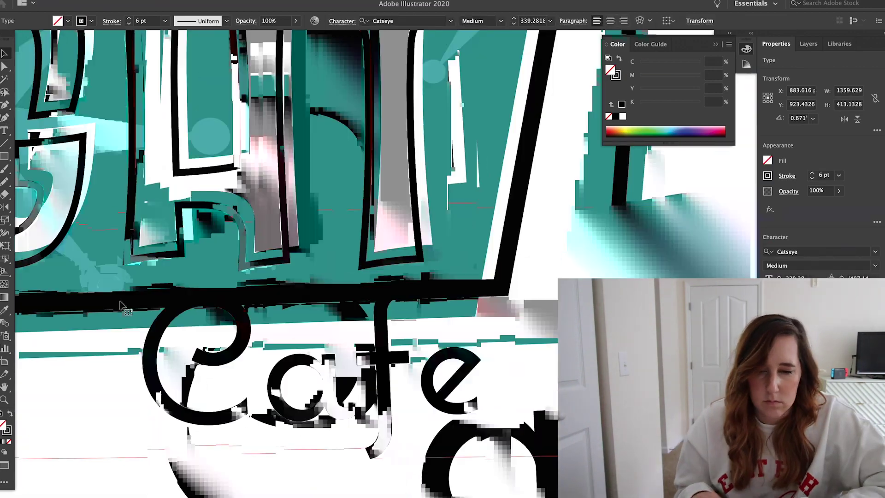
Step: Expand the frame's stroke to a filled shape and erase gaps in its bottom line around the C and f of Cafe
key(super+shift+o)
click(383, 293)
scroll(383, 292, up, 3)
key(shift+e)
click(398, 299)
click(428, 305)
scroll(318, 327, left, 10)
click(318, 328)
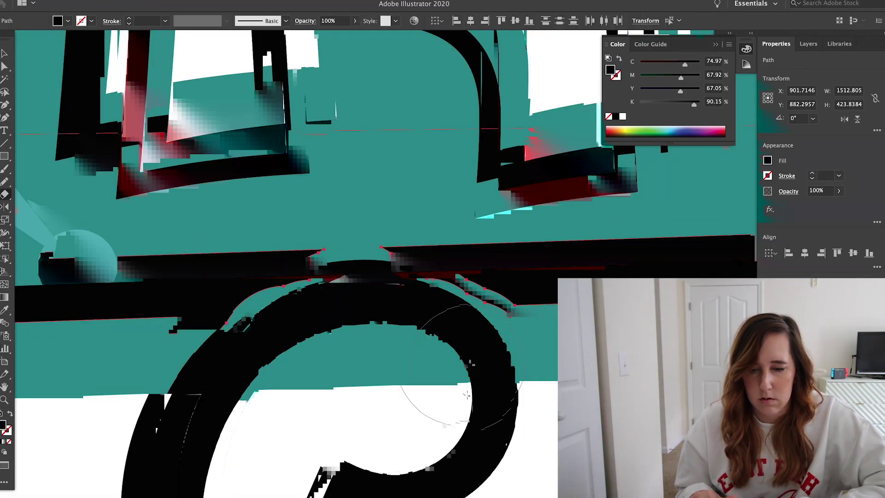
scroll(502, 233, up, 5)
key(a)
scroll(501, 233, down, 3)
click(555, 248)
scroll(555, 251, down, 10)
scroll(551, 267, up, 8)
click(551, 266)
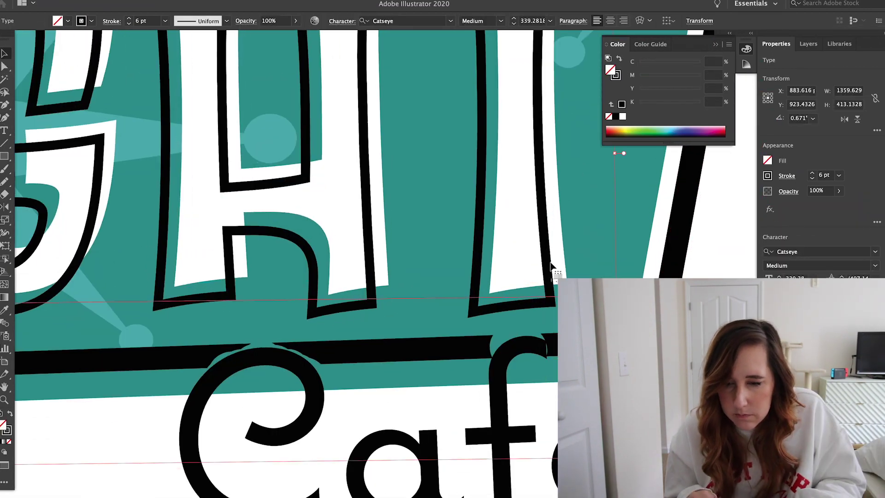
key(v)
scroll(390, 216, down, 5)
scroll(416, 88, up, 8)
click(428, 174)
scroll(444, 83, down, 5)
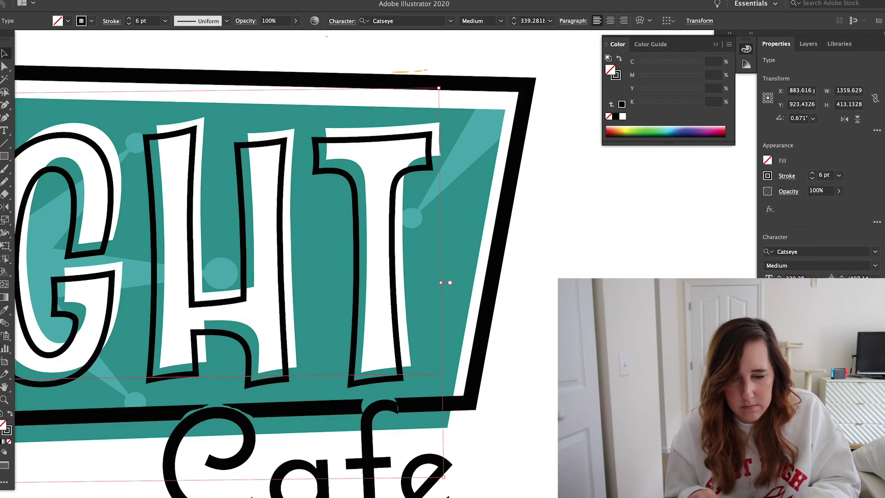
Step: Move the white STARLIGHT text and its black outline copy in place onto Layer 5, and lock that layer
click(454, 408)
click(807, 44)
key(super+x)
click(797, 71)
key(super+f)
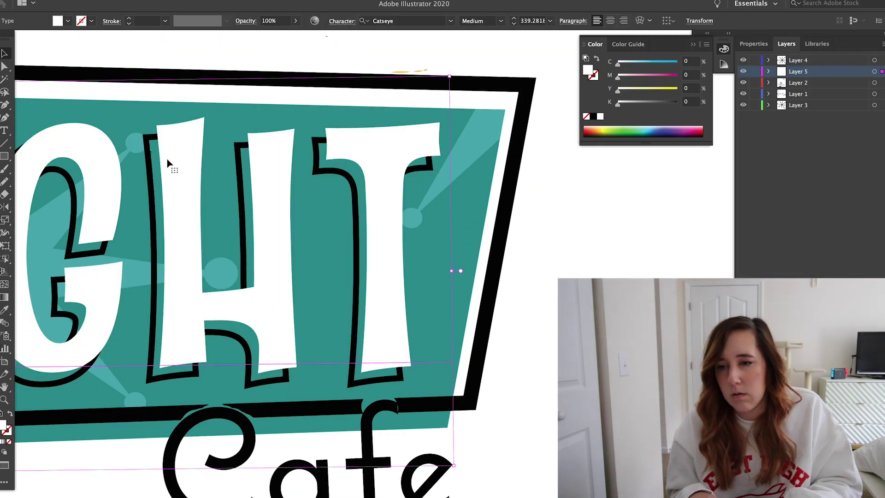
click(167, 161)
key(super+x)
click(789, 71)
key(super+f)
click(754, 71)
Step: Convert the Cafe lettering to outlines
scroll(545, 272, up, 4)
click(545, 273)
key(super+shift+o)
click(754, 44)
scroll(539, 277, up, 5)
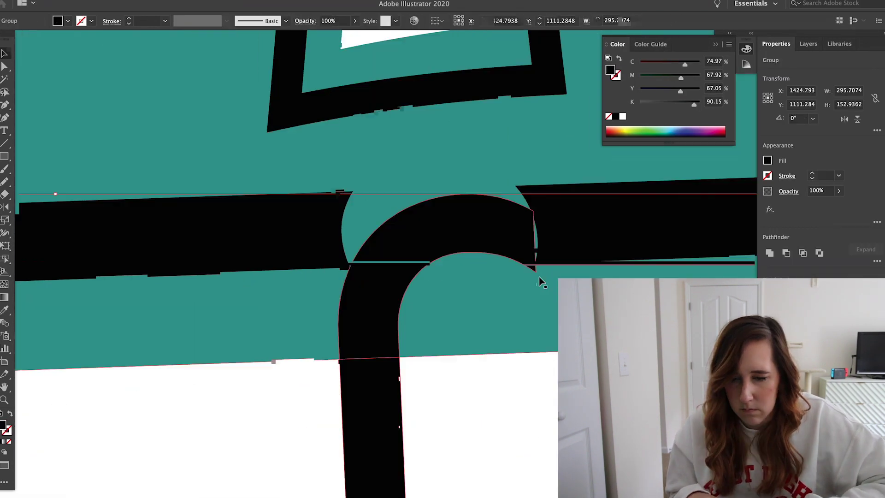
Step: Reshape the f's hook so its end blends into the right section of the frame's bottom line
key(a)
scroll(539, 276, up, 5)
drag(493, 208, 388, 254)
scroll(501, 174, down, 5)
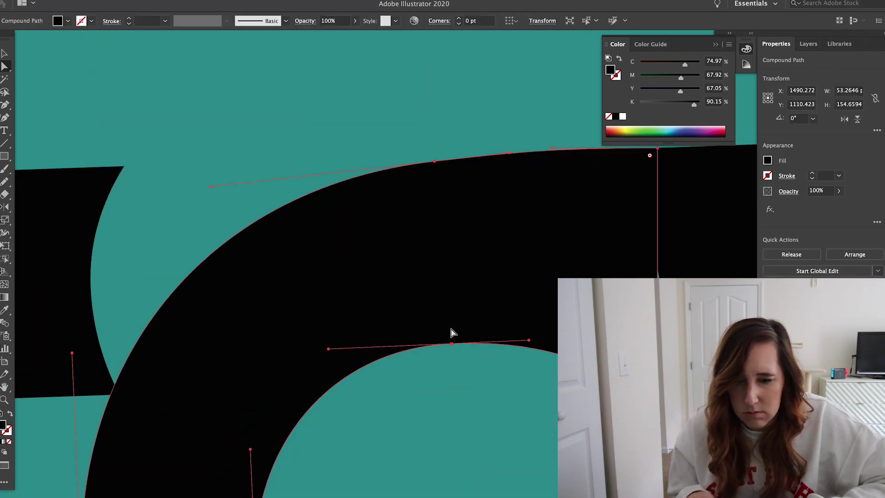
scroll(525, 322, up, 3)
click(533, 361)
Step: Close the sliver between the f's hook and the frame by moving the anchor points at their junction
scroll(533, 361, up, 5)
click(479, 341)
drag(504, 368, 536, 367)
scroll(491, 287, down, 2)
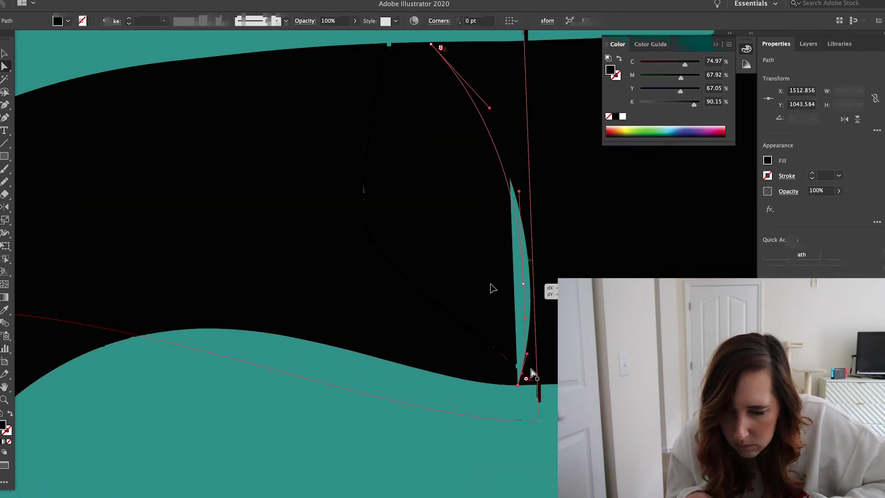
click(495, 352)
scroll(495, 351, down, 5)
Step: Adjust the anchor on the frame's cut end left of the f to give it a slanted edge
scroll(511, 281, up, 5)
scroll(511, 282, up, 3)
click(517, 254)
drag(517, 254, 495, 258)
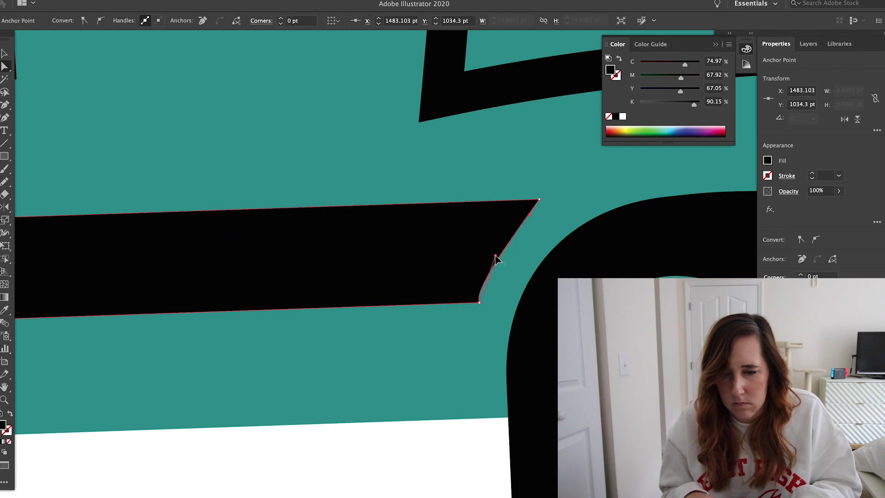
Step: Simplify the frame's cut edge left of the C in Cafe by removing extra anchor points and adjusting the remaining ones
scroll(496, 258, down, 5)
scroll(553, 221, up, 5)
click(590, 221)
key(p)
click(577, 226)
click(417, 220)
scroll(396, 216, up, 3)
key(a)
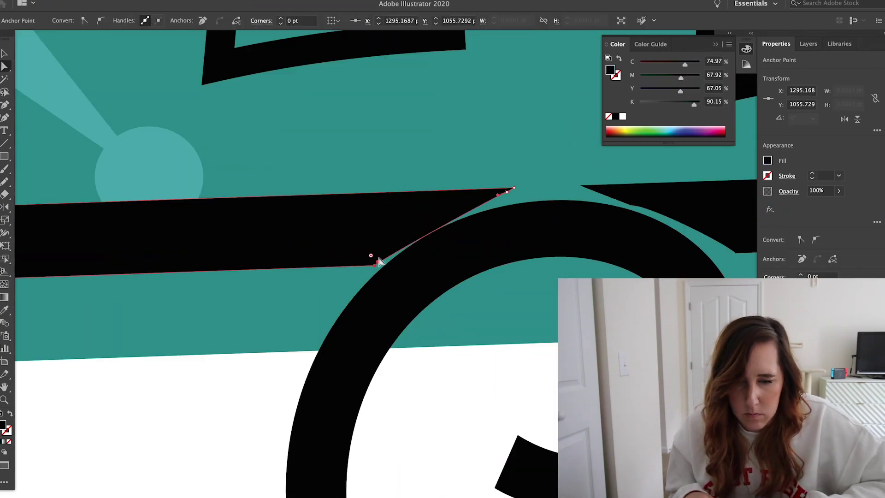
drag(378, 264, 369, 231)
drag(430, 194, 474, 197)
drag(374, 265, 362, 270)
scroll(583, 184, down, 3)
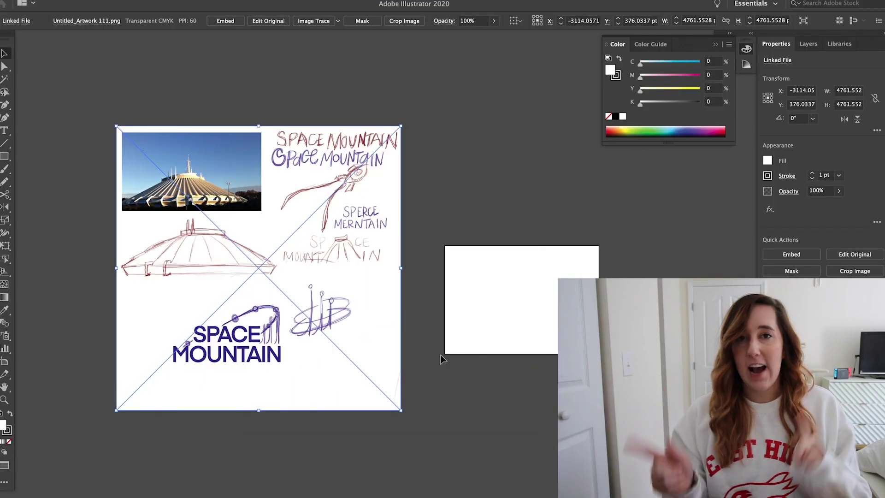
Step: Deselect the linked Space Mountain sketch image
click(439, 358)
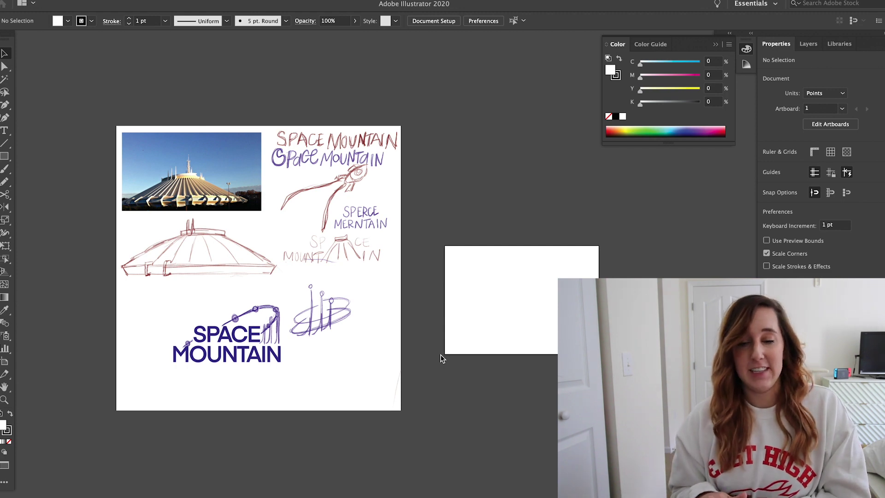
Step: Examine the Space Mountain reference photo and sketches, especially the lettering with the orbit line and the ringed spires
key(super+equal)
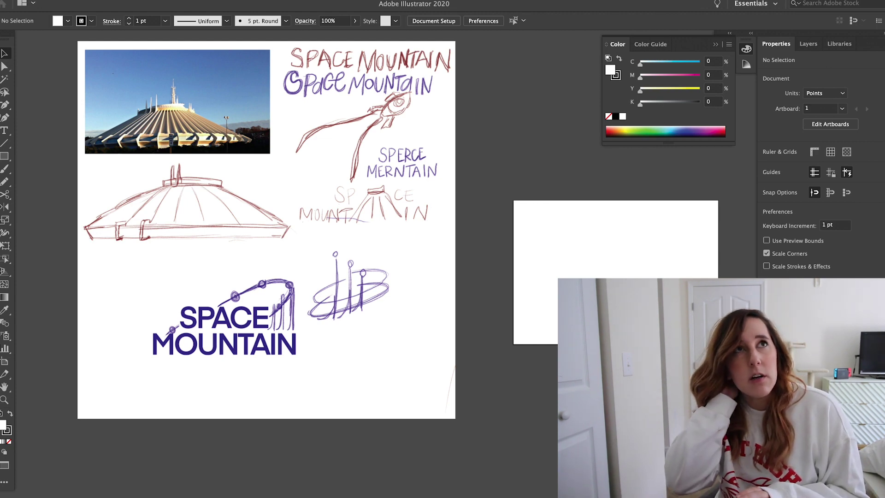
scroll(277, 230, up, 2)
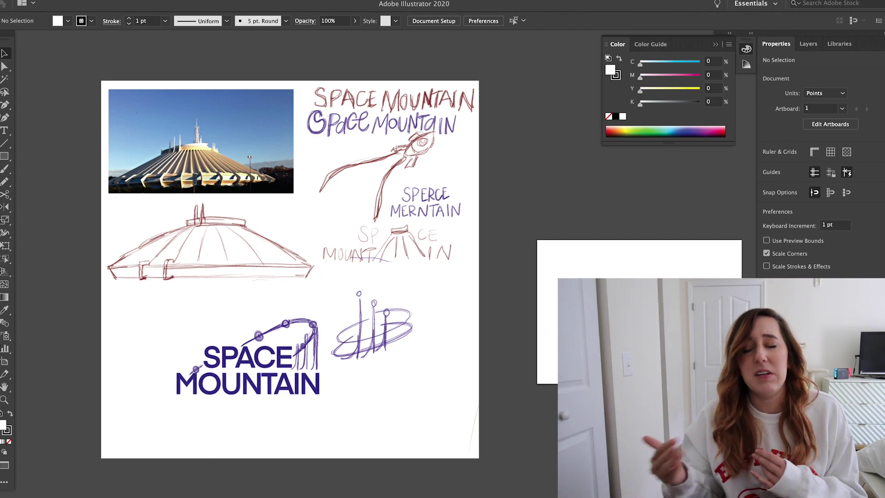
scroll(289, 271, down, 2)
scroll(289, 271, up, 2)
scroll(289, 271, up, 3)
scroll(351, 201, left, 3)
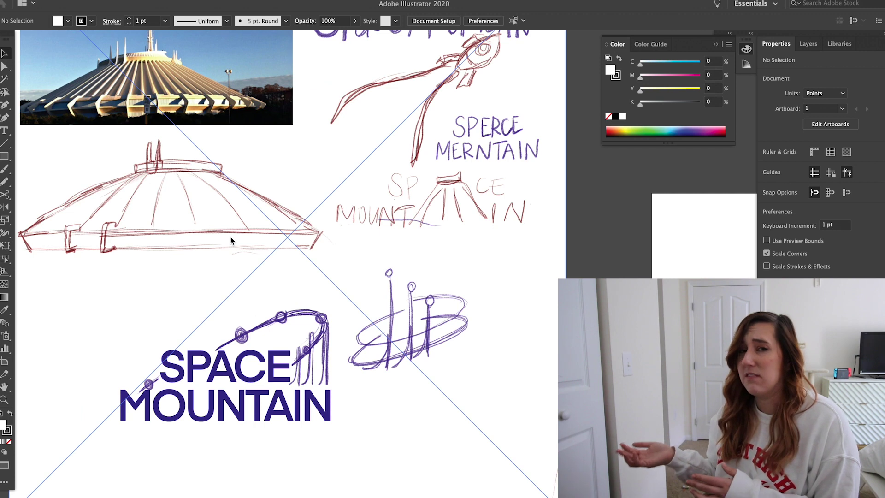
scroll(231, 241, down, 2)
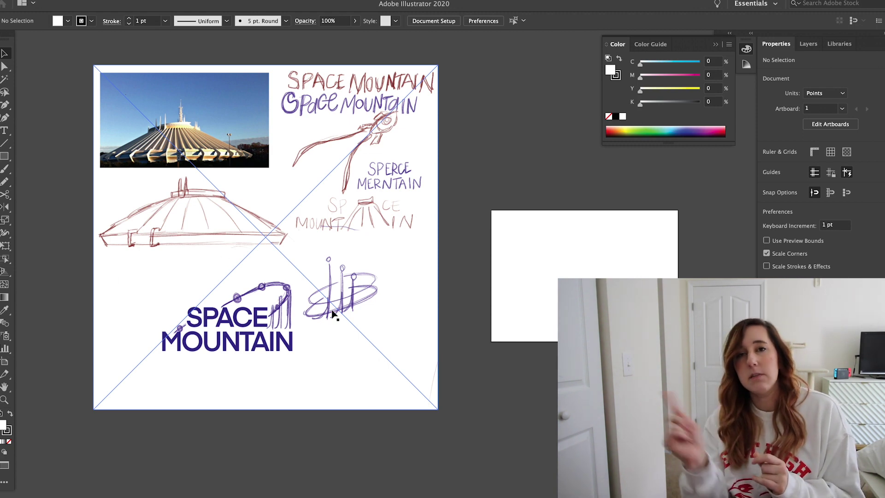
scroll(332, 309, up, 3)
scroll(332, 313, up, 3)
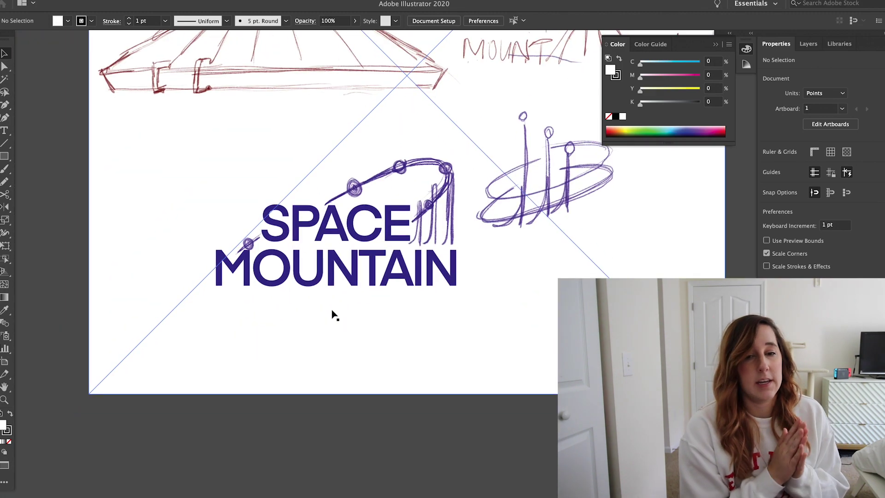
scroll(333, 313, down, 2)
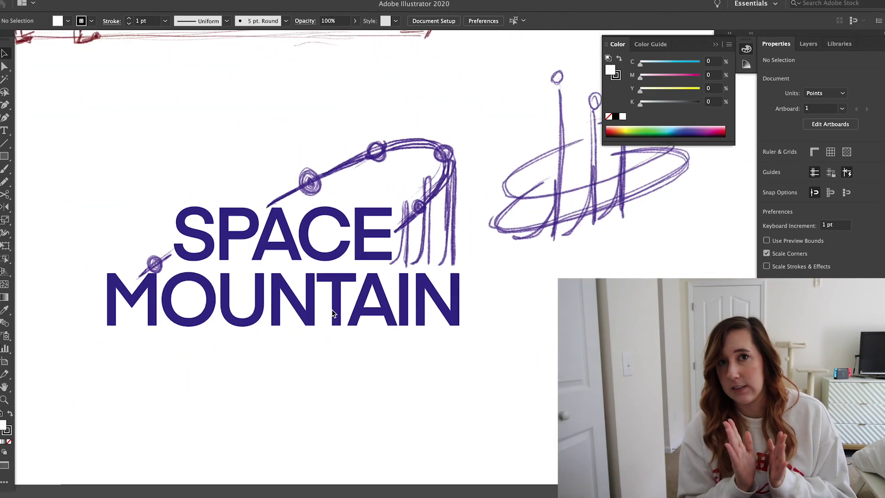
scroll(430, 294, down, 4)
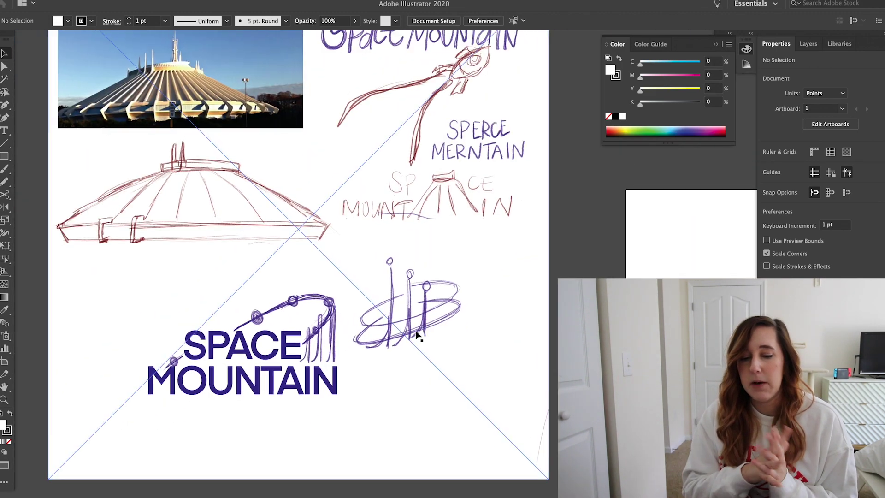
scroll(418, 336, down, 1)
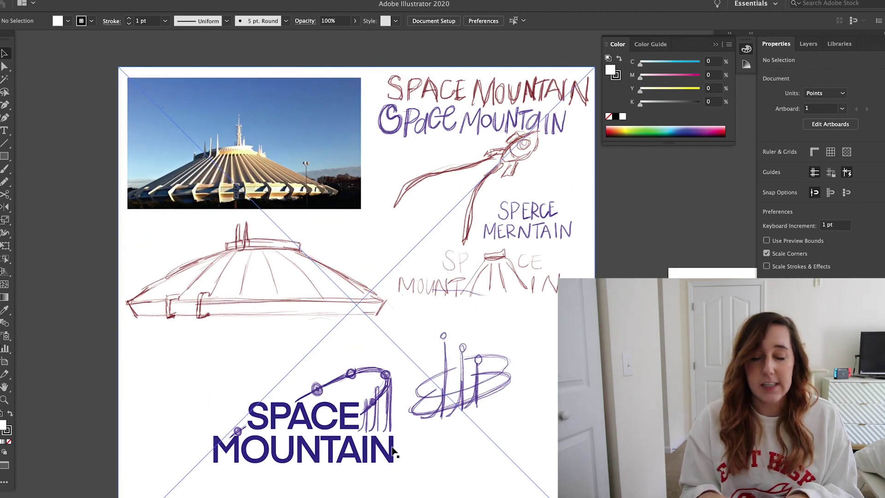
Step: Switch to Adobe Fonts and browse the sans serif families previewed with the sample text SPACE MOUNTAIN
scroll(393, 451, down, 5)
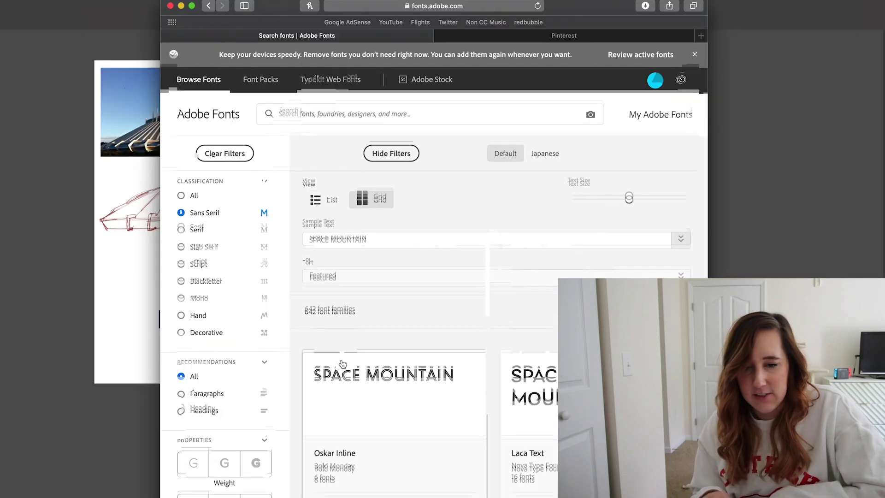
scroll(341, 363, down, 5)
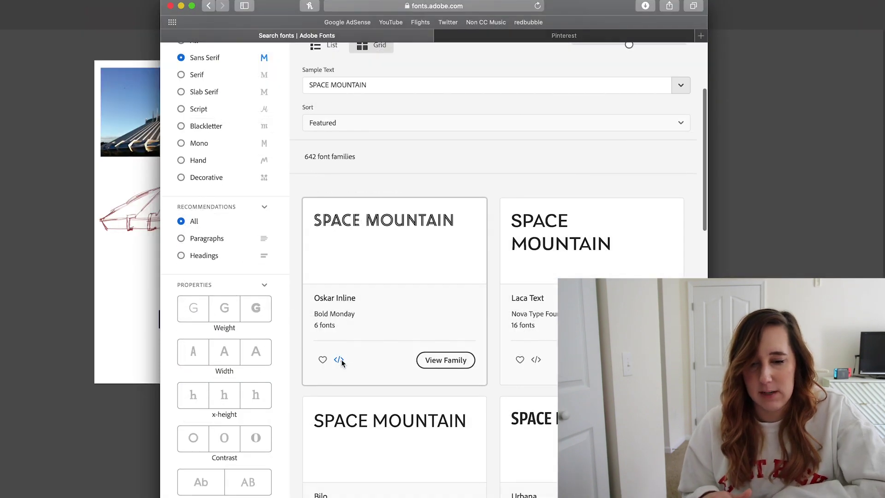
scroll(341, 363, down, 10)
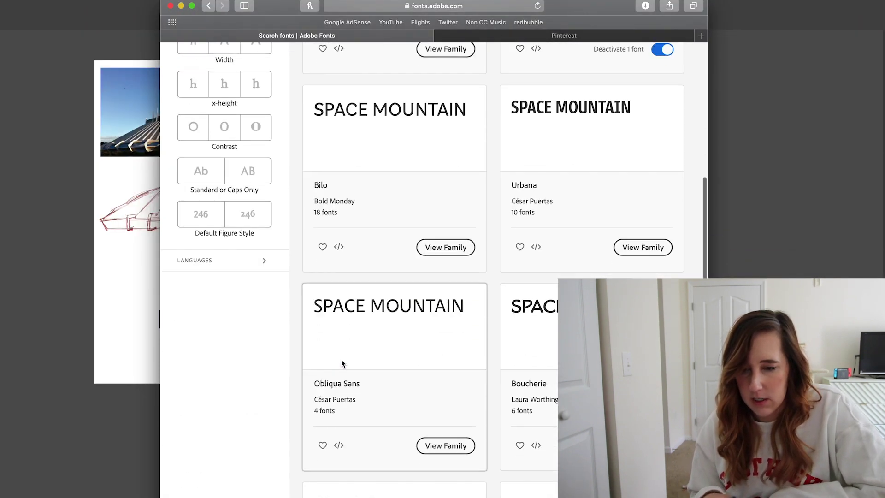
scroll(341, 363, down, 2)
scroll(341, 362, down, 6)
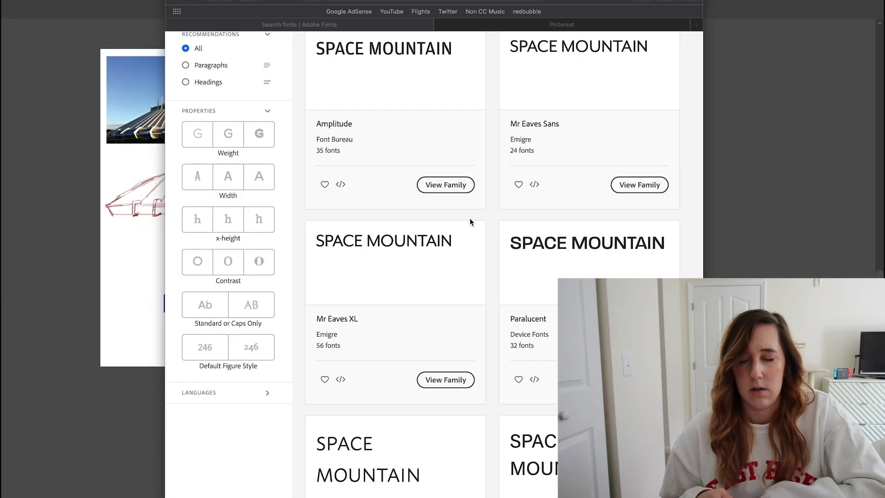
scroll(469, 217, down, 20)
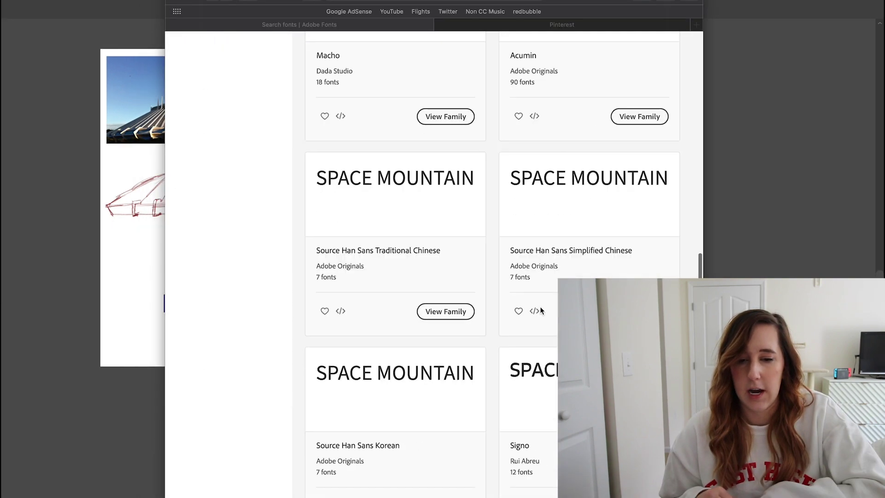
click(480, 356)
scroll(480, 353, down, 14)
scroll(480, 353, down, 10)
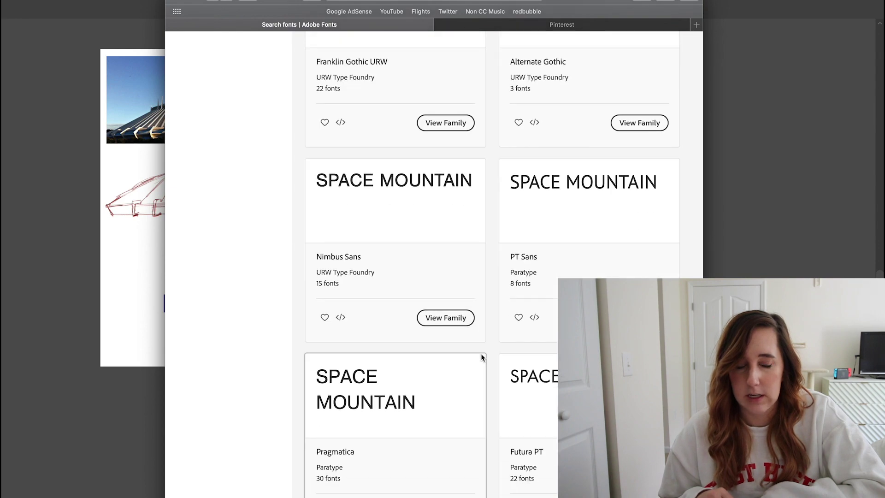
click(499, 463)
scroll(499, 464, down, 12)
scroll(507, 425, down, 20)
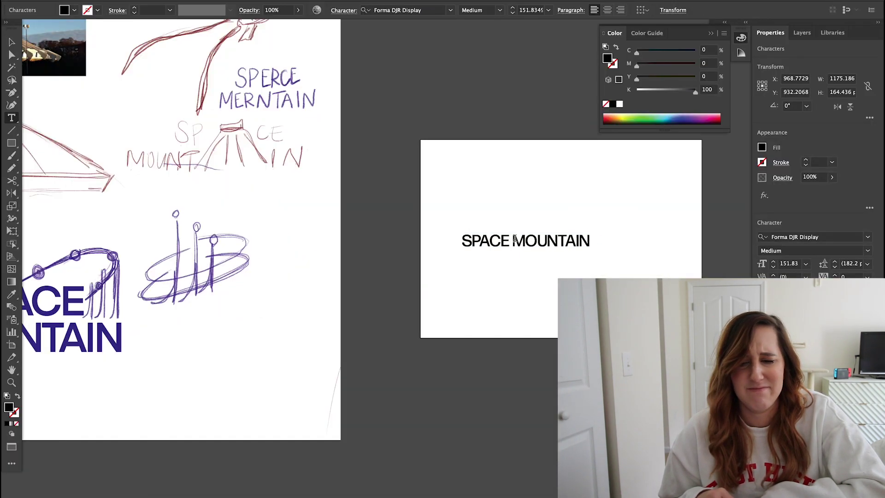
Step: Break the Forma DJR Display text into two lines, SPACE above MOUNTAIN, and finish the text edit
key(Return)
scroll(475, 283, down, 2)
scroll(479, 282, up, 3)
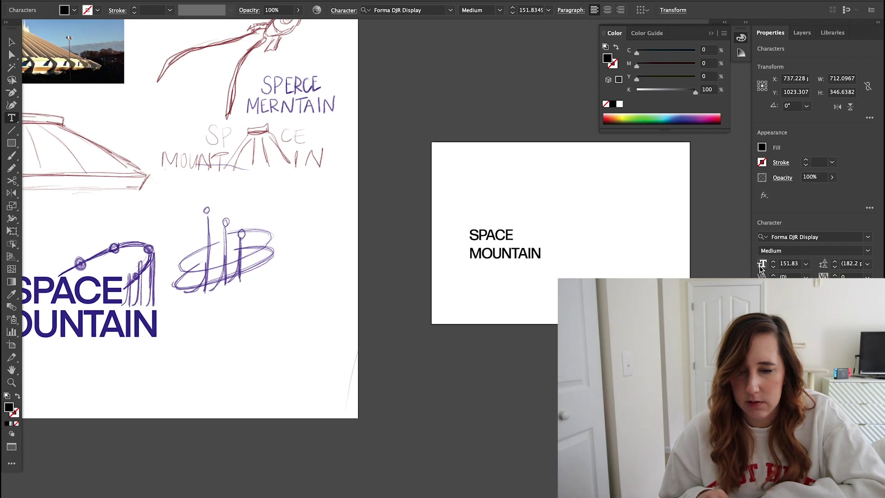
click(11, 42)
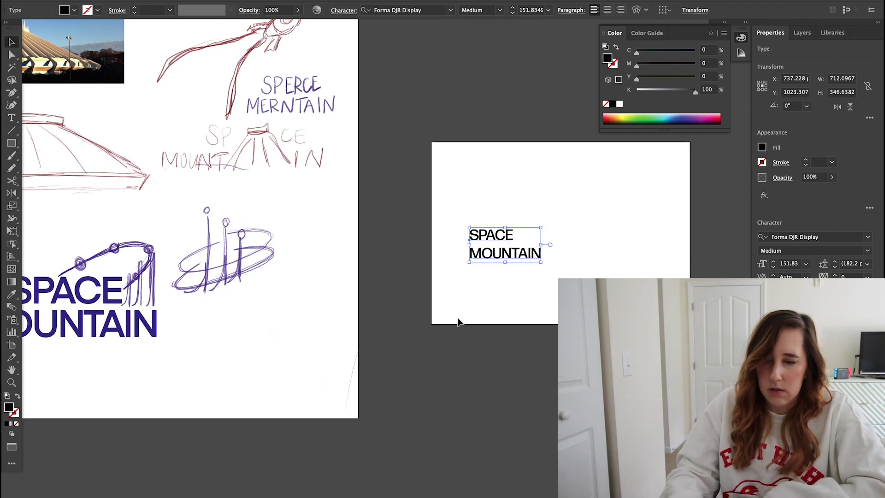
Step: Set the leading of the two-line SPACE MOUNTAIN text to 125 pt
scroll(194, 309, left, 5)
scroll(226, 264, right, 8)
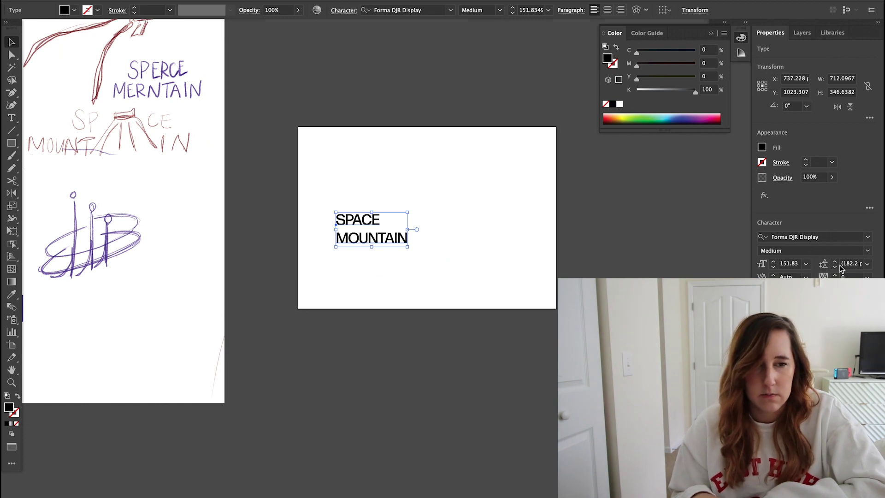
click(867, 267)
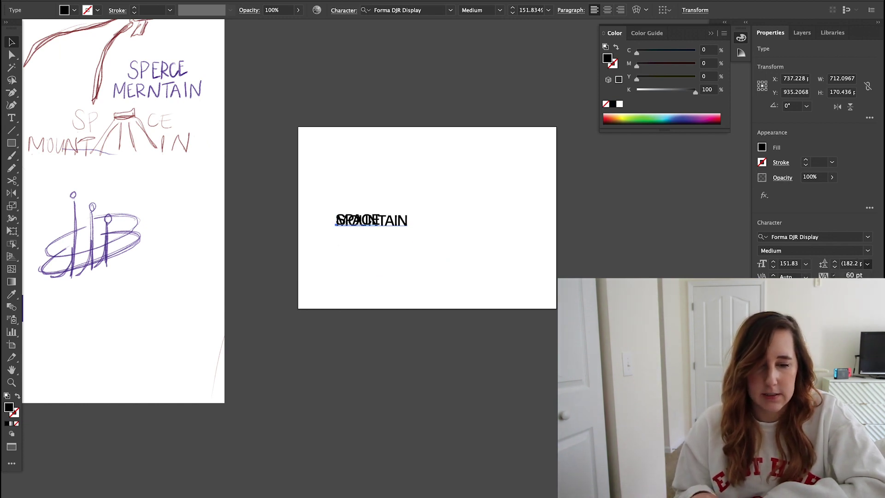
key(Escape)
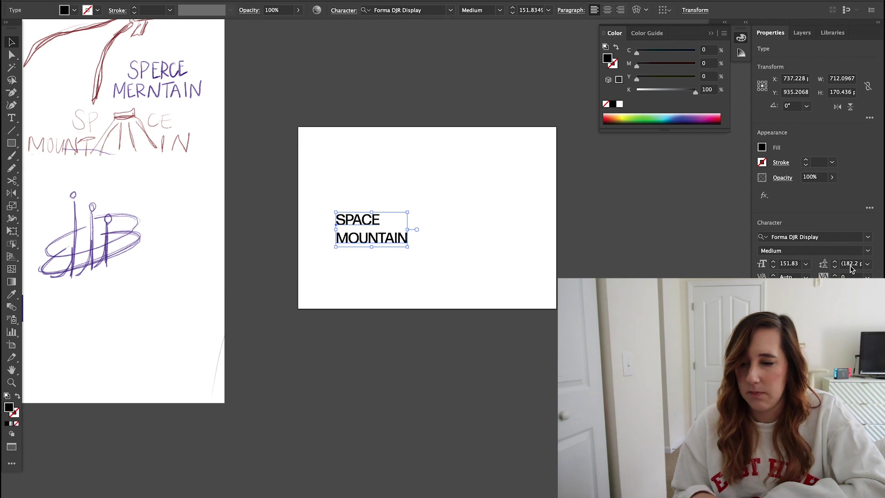
text(150)
key(Return)
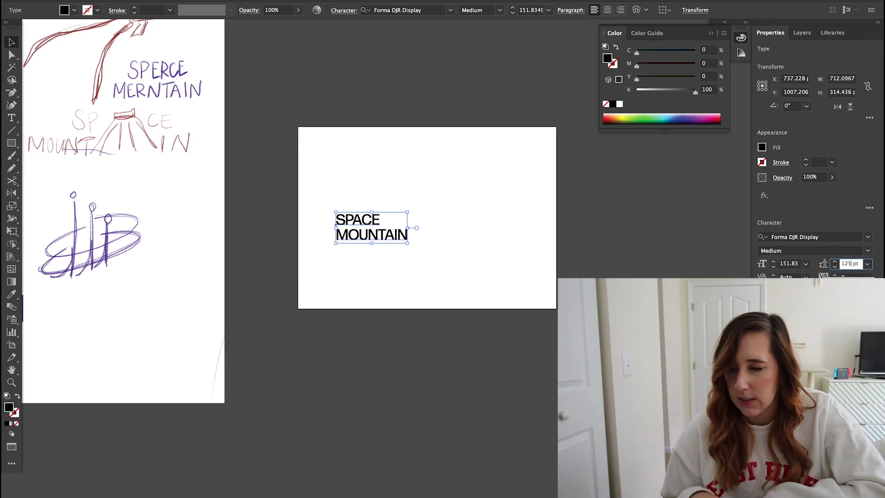
key(Return)
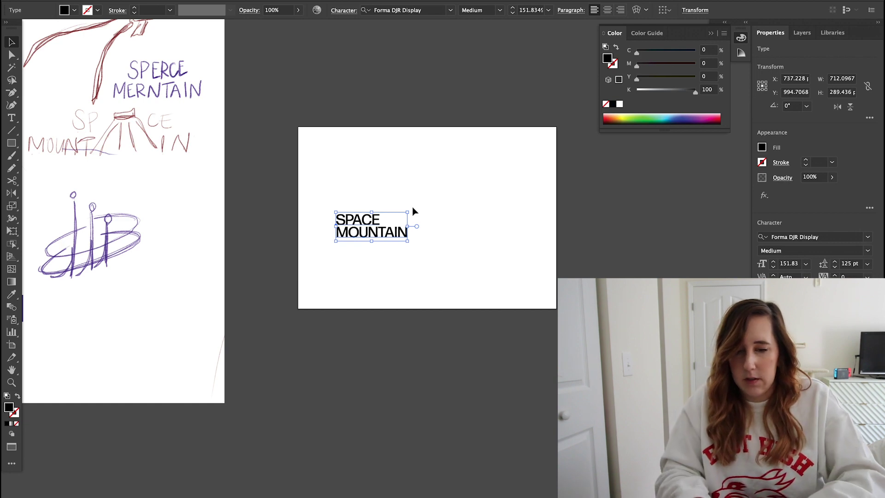
Step: Enlarge the SPACE MOUNTAIN text block and reposition it on the artboard
scroll(413, 211, up, 2)
click(409, 263)
click(401, 246)
drag(408, 255, 626, 334)
drag(545, 305, 522, 269)
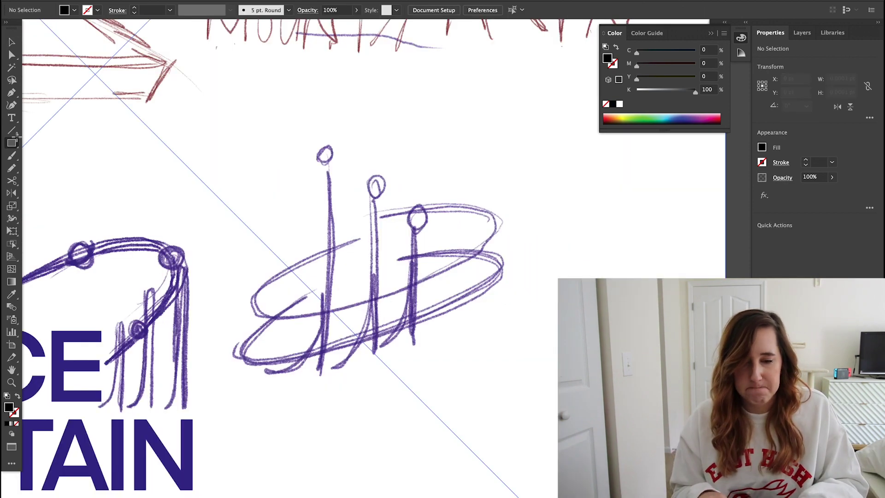
Step: Draw a black bar about 32 by 764 pt over the tallest sketched spire and extend its foot outward with added anchor points
drag(322, 174, 331, 371)
key(p)
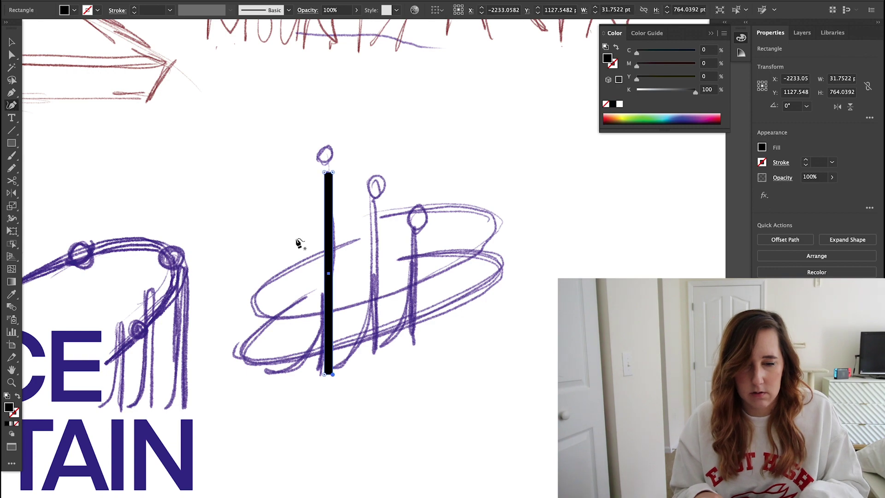
key(super+equal)
key(super+equal)
click(233, 438)
click(373, 325)
key(a)
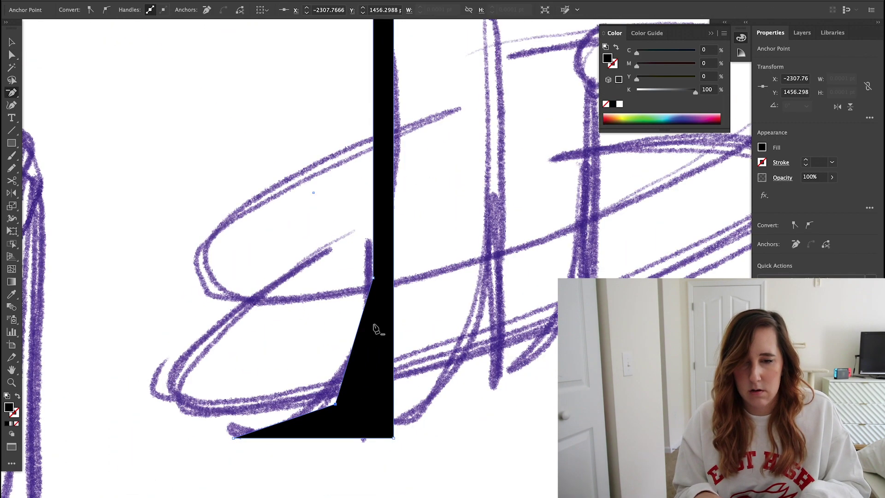
Step: Smooth the flared foot of the spire into a curve by converting its anchor points and adjusting them to the sketch
drag(336, 404, 338, 394)
click(809, 224)
click(373, 278)
click(808, 225)
scroll(419, 408, up, 2)
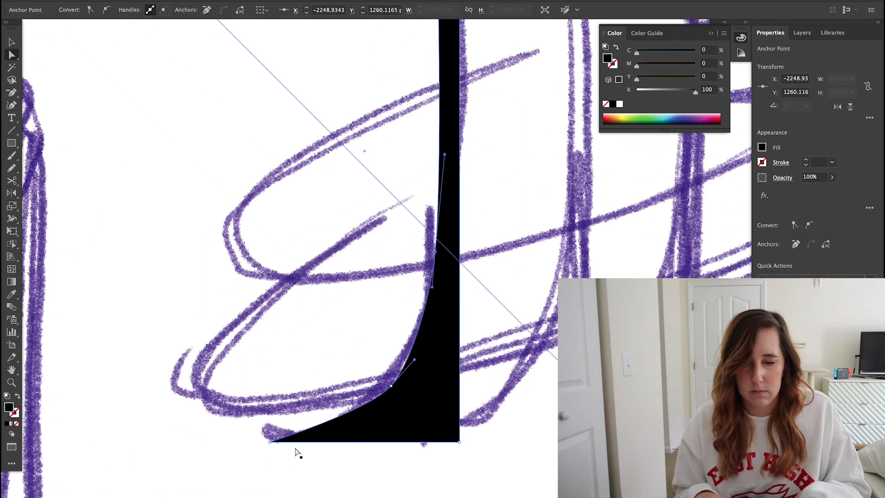
drag(282, 437, 304, 469)
click(397, 435)
scroll(450, 469, down, 3)
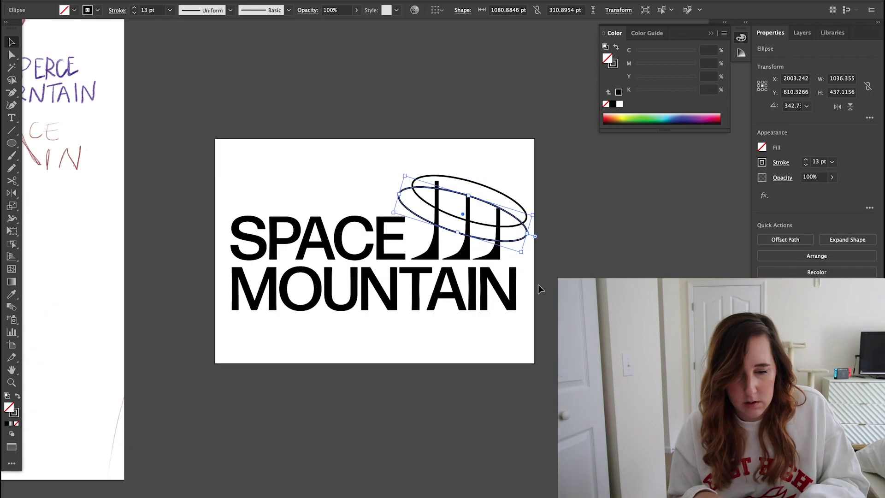
Step: Set the thin pair of rings aside beyond the artboard and give the ring over the spires a 60 pt stroke
key(super+minus)
click(568, 184)
scroll(578, 249, up, 3)
scroll(579, 251, down, 2)
shift+click(572, 257)
drag(572, 245, 585, 261)
key(super+minus)
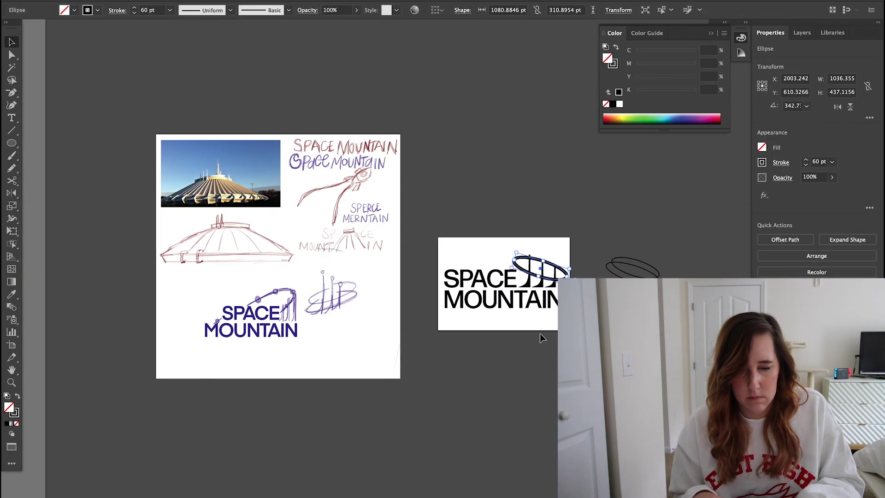
drag(462, 214, 465, 217)
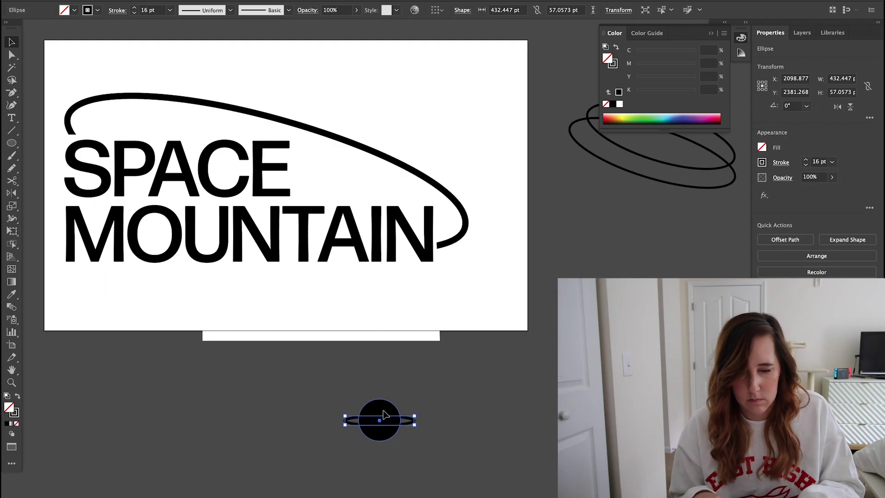
Step: Recolor the SPACE MOUNTAIN lettering and the planet's disc light green
key(super+minus)
click(232, 52)
key(shift+super+bracketleft)
scroll(281, 358, up, 3)
scroll(272, 247, down, 3)
click(272, 251)
key(i)
click(230, 48)
scroll(252, 173, up, 3)
Step: Tighten the line spacing between SPACE and MOUNTAIN and select the large orbit ring
key(alt+Up)
key(alt+Up)
key(alt+Up)
key(alt+Up)
click(388, 208)
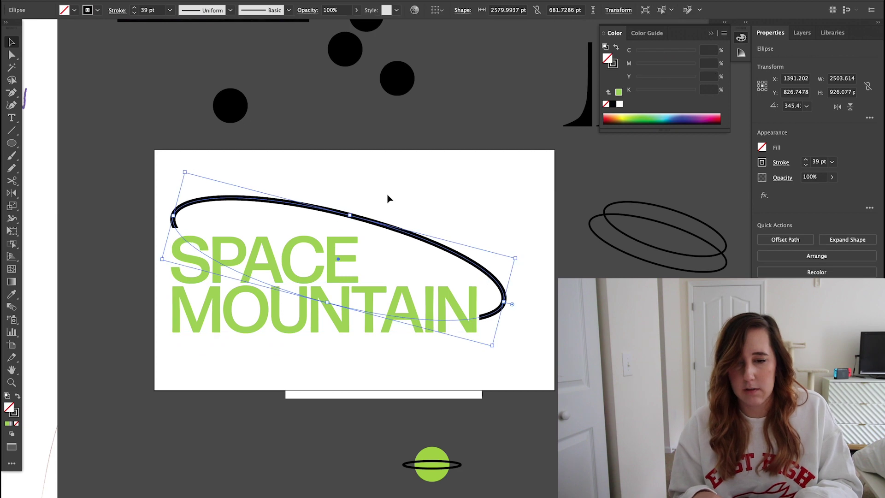
Step: Change the stroke of the large orbit ring from black to blue
scroll(389, 199, left, 3)
click(367, 245)
scroll(332, 240, up, 3)
click(409, 186)
scroll(409, 186, down, 5)
drag(401, 245, 500, 299)
click(521, 220)
double_click(14, 413)
click(260, 70)
click(461, 392)
Step: Place the ringed planet on the upper part of the orbit and match its small ring to the orbit's blue stroke
scroll(461, 258, right, 3)
key(m)
key(v)
click(18, 395)
mouse_move(433, 233)
mouse_down()
mouse_move(472, 280)
mouse_move(458, 251)
mouse_up()
click(12, 294)
click(354, 342)
key(v)
shift+click(485, 292)
click(432, 387)
scroll(277, 207, up, 5)
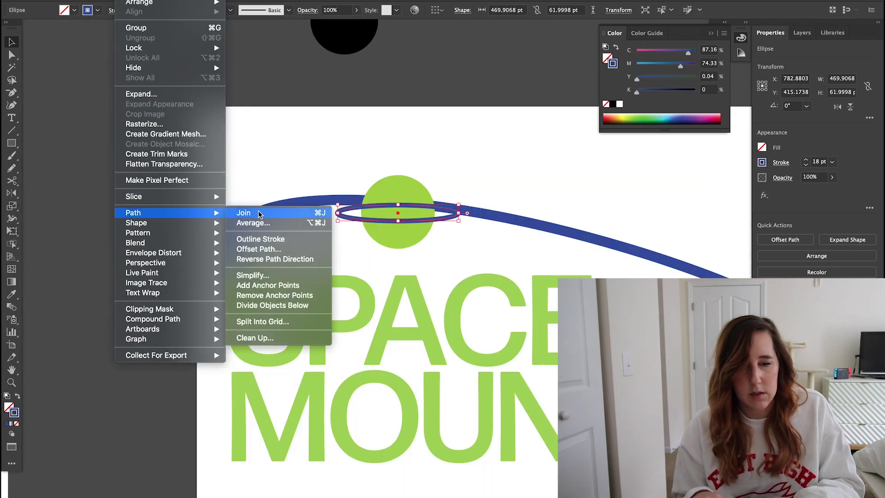
Step: Outline the stroke of the planet's small ring and erase the section passing behind the planet
click(261, 239)
drag(366, 206, 432, 206)
scroll(474, 172, down, 3)
Step: Rotate the planet's ring to a slight tilt against the orbit line
key(v)
shift+click(414, 219)
mouse_move(466, 235)
mouse_down()
mouse_move(472, 227)
mouse_move(435, 217)
mouse_up()
click(519, 167)
Step: Add a new layer below the planet's and draw a white circle about 351 by 346 pt centered behind the planet to mask the orbit
click(801, 33)
click(792, 59)
key(ctrl+l)
drag(12, 143, 46, 169)
mouse_move(213, 153)
mouse_down()
mouse_move(297, 221)
mouse_move(461, 252)
mouse_move(506, 295)
mouse_up()
key(v)
click(559, 239)
drag(405, 218, 405, 211)
drag(395, 236, 402, 237)
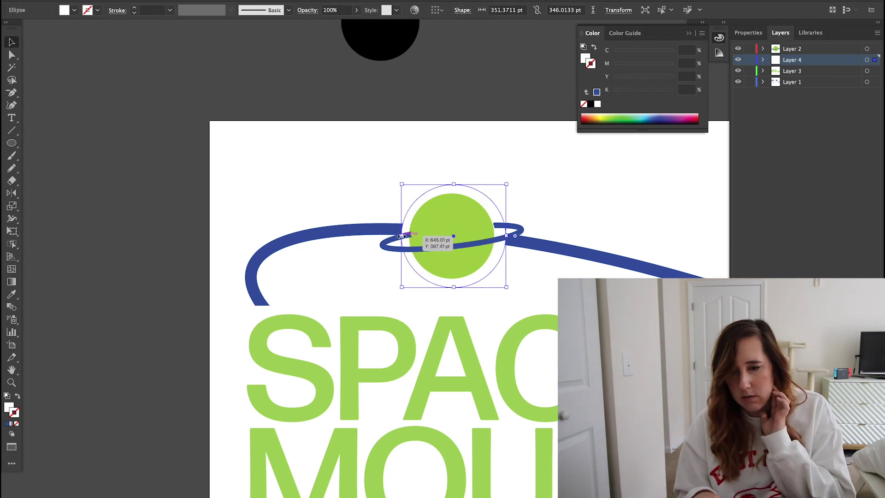
Step: Add a tilted white ellipse around the planet's ring to leave a gap between it and the orbit line
click(398, 216)
scroll(399, 217, up, 2)
drag(529, 267, 497, 293)
drag(438, 340, 567, 214)
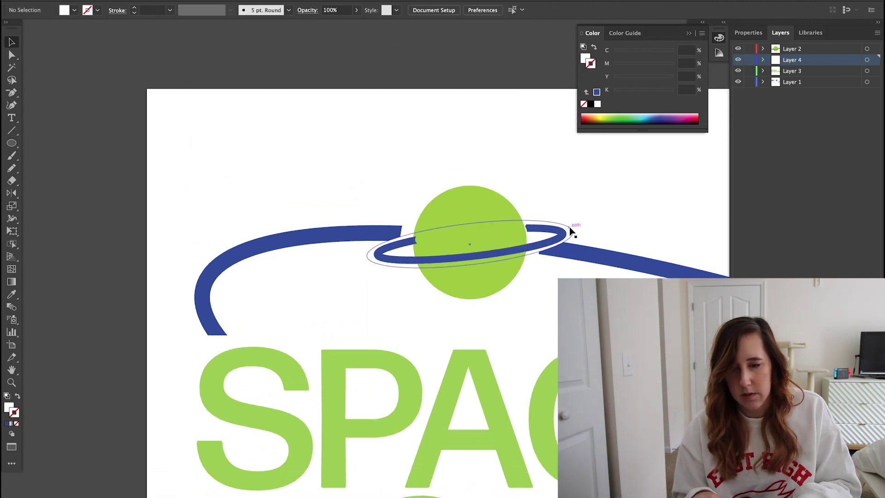
Step: Try a white stroke on the selected part of the ringed planet
click(507, 251)
click(748, 32)
click(805, 162)
click(14, 413)
click(618, 104)
key(ctrl+z)
Step: Draw two wavy blue bands on the second green planet, a full-width one and a shorter tapering one below it
click(382, 295)
scroll(424, 270, up, 3)
drag(424, 274, 503, 274)
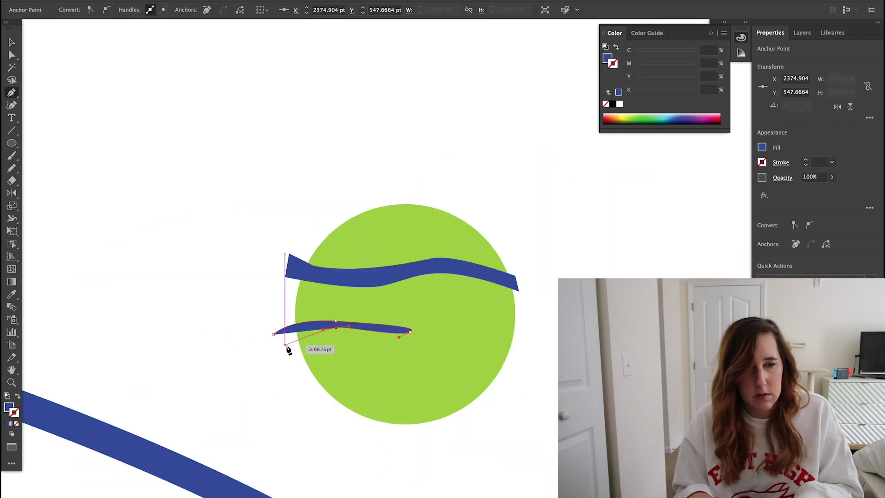
click(285, 345)
click(273, 334)
key(v)
Step: Draw a third wavy band across the lower part of the second green planet and fill it with the blue of the other bands
click(329, 314)
key(p)
click(554, 336)
drag(485, 340, 459, 338)
drag(339, 358, 309, 355)
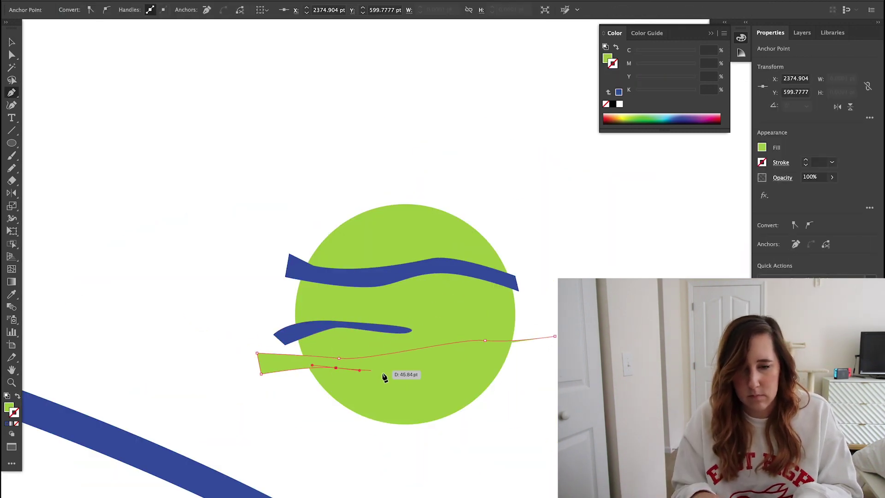
drag(464, 356, 460, 355)
key(i)
click(368, 328)
Step: Clip the three blue wavy bands to the second green planet's circle with a clipping mask
key(v)
click(424, 237)
click(405, 272)
shift+click(461, 313)
key(ctrl+7)
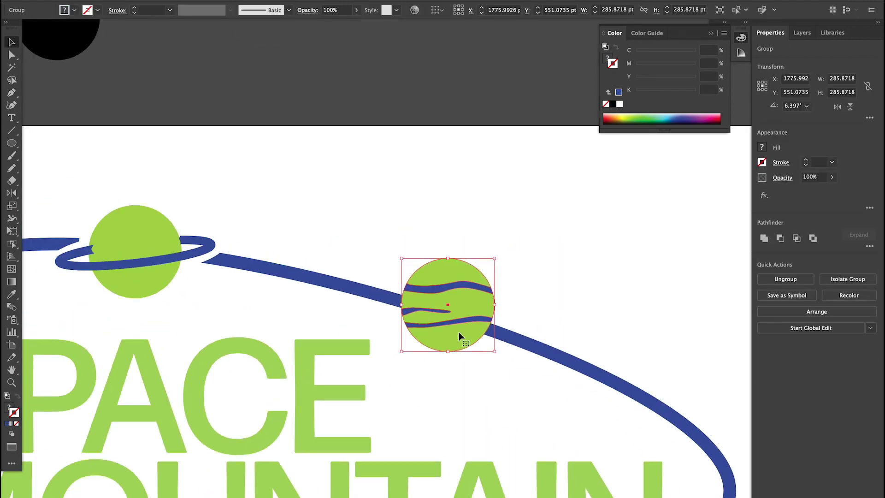
Step: Shift the ringed planet a little to the right and the striped planet slightly down and right, keeping both on the orbit line
click(322, 217)
key(ctrl+0)
click(199, 104)
drag(213, 159, 240, 159)
click(394, 191)
drag(394, 191, 405, 198)
key(ctrl+shift+a)
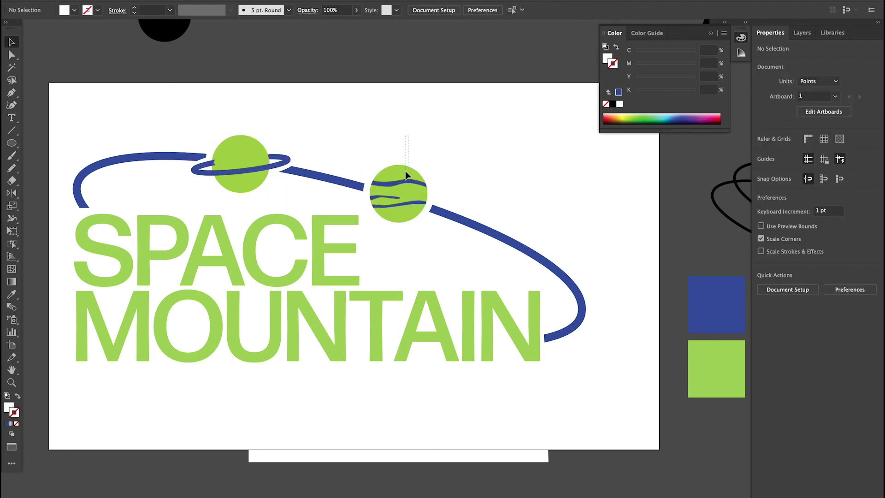
Step: Draw a small blue circle about 128 pt across, place it on the orbit past the striped planet, and add small planets along the line
scroll(322, 230, right, 4)
click(14, 142)
mouse_move(431, 149)
mouse_down()
mouse_move(457, 175)
mouse_move(417, 233)
mouse_up()
click(12, 294)
click(632, 298)
key(v)
drag(417, 232, 521, 254)
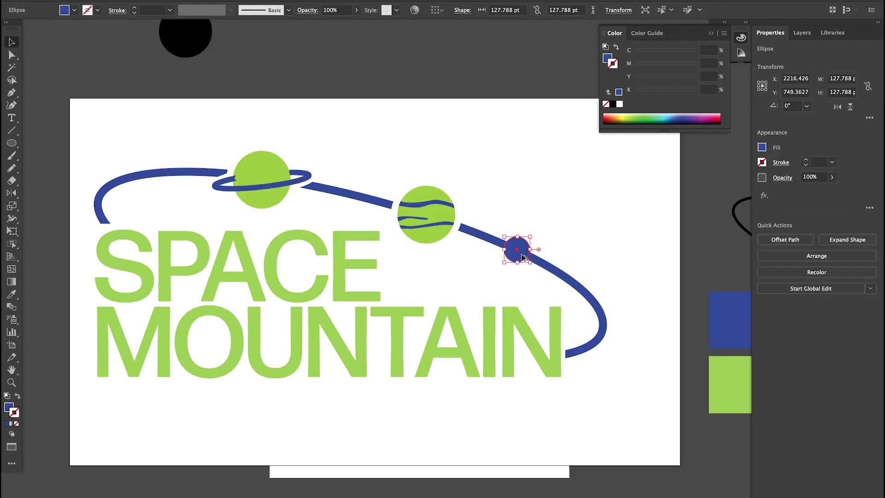
drag(158, 183, 606, 334)
Step: Pull corner anchor points of the blue shadow letters onto the matching corners of the green letters to form an extruded edge
scroll(412, 210, right, 3)
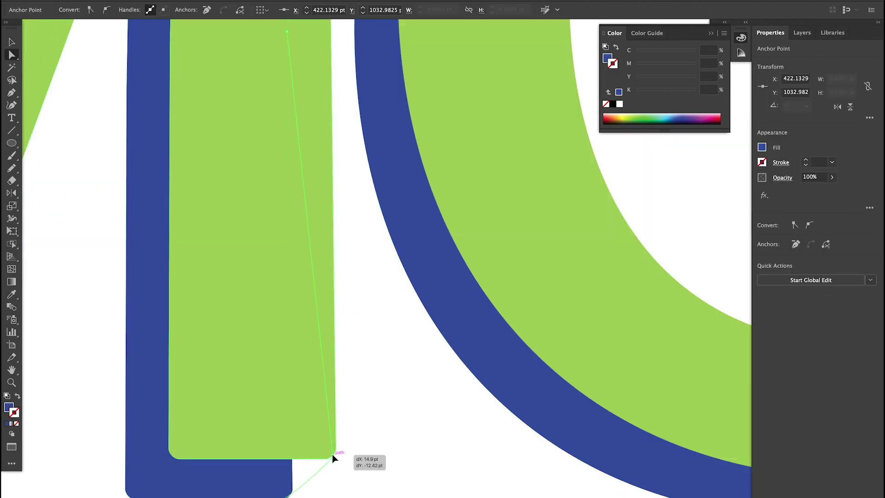
scroll(336, 458, down, 2)
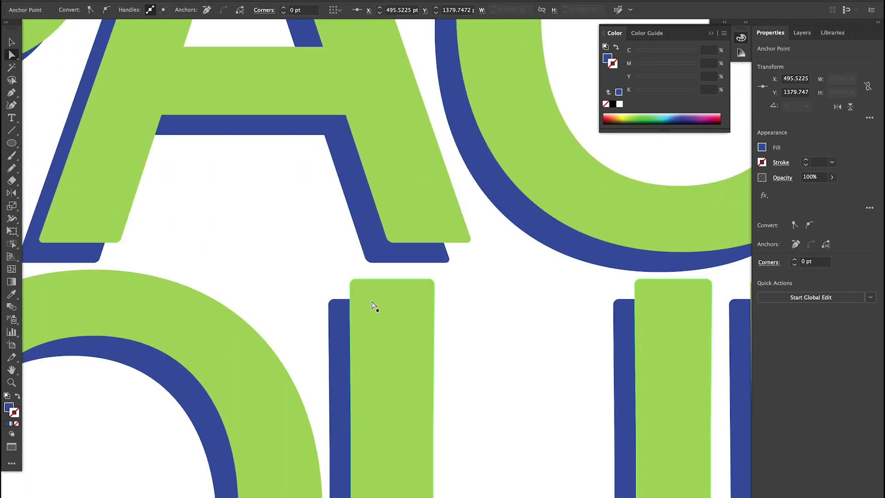
scroll(373, 306, up, 2)
drag(311, 303, 347, 268)
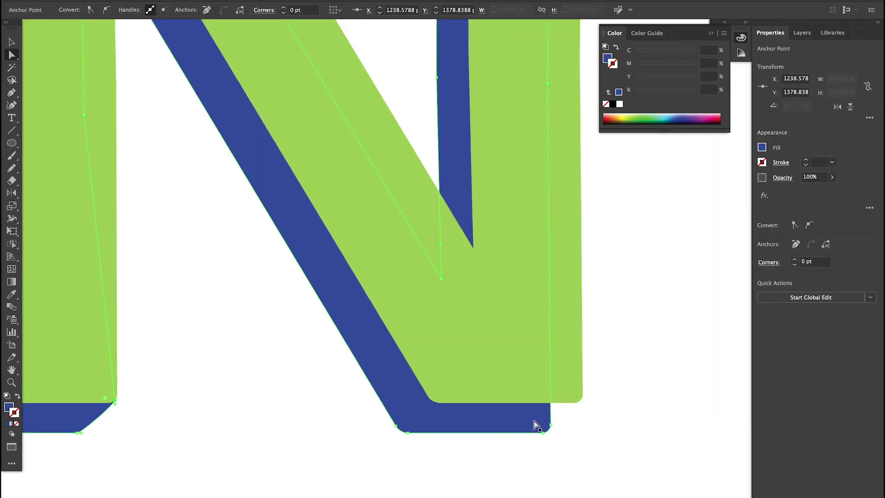
drag(537, 421, 548, 406)
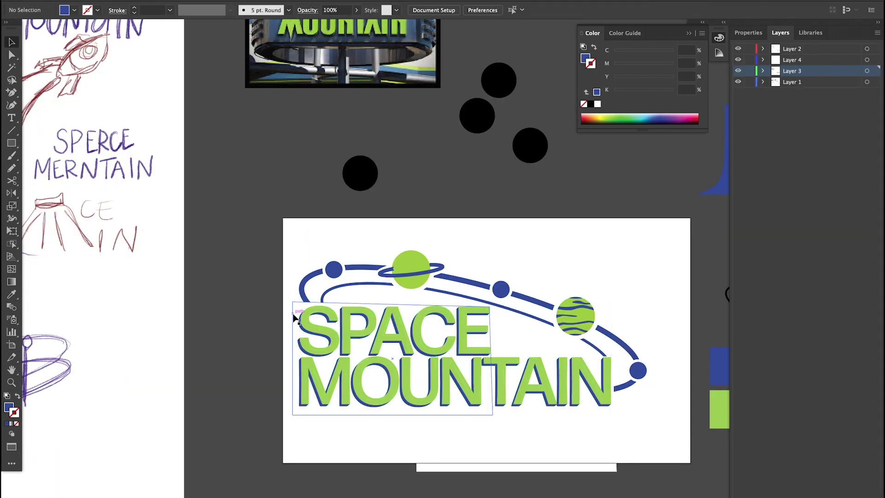
Step: Isolate the blue shadow lettering group and move the shadow of the word SPACE to the right
double_click(294, 318)
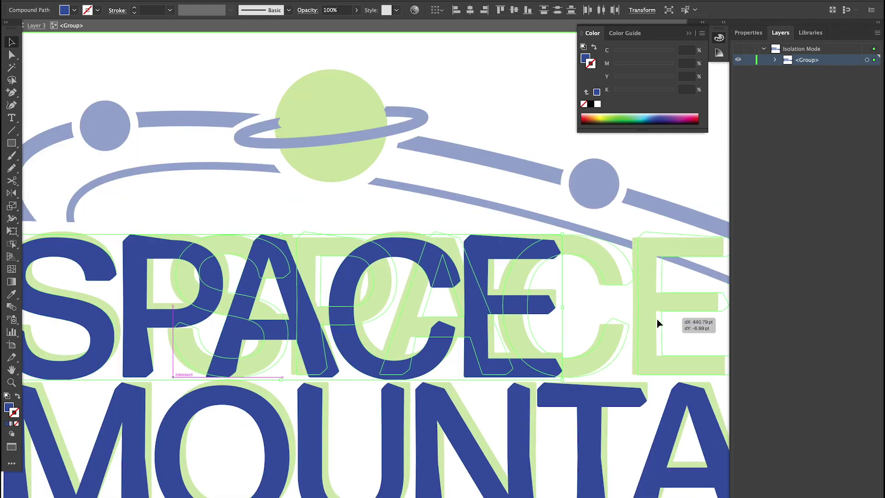
drag(656, 318, 646, 319)
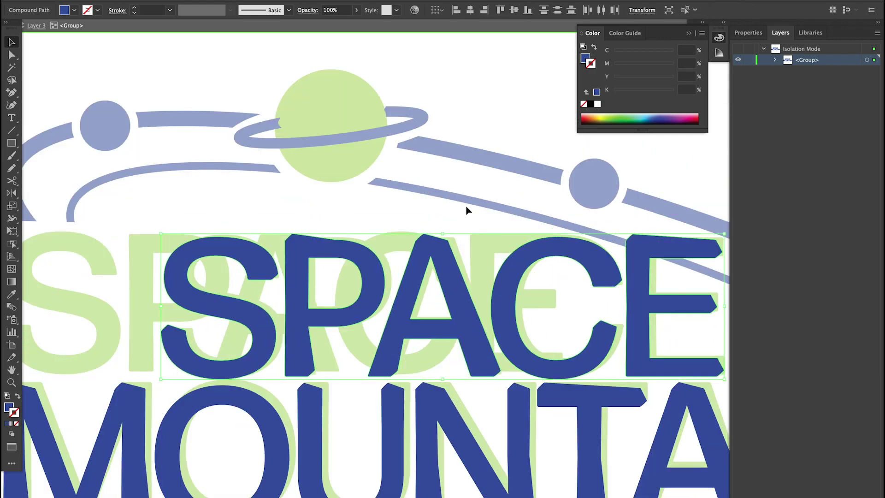
drag(368, 216, 401, 235)
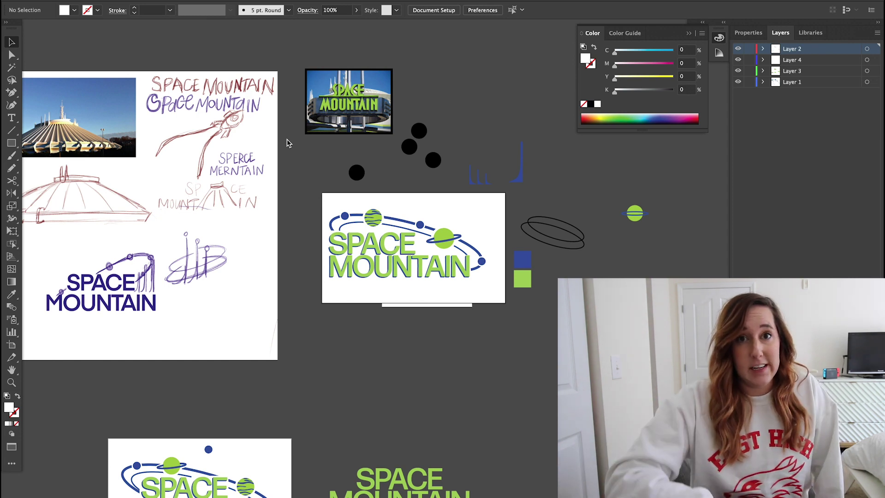
Step: Examine the main logo artboard and its planets against the sheet of sketches
key(ctrl+equal)
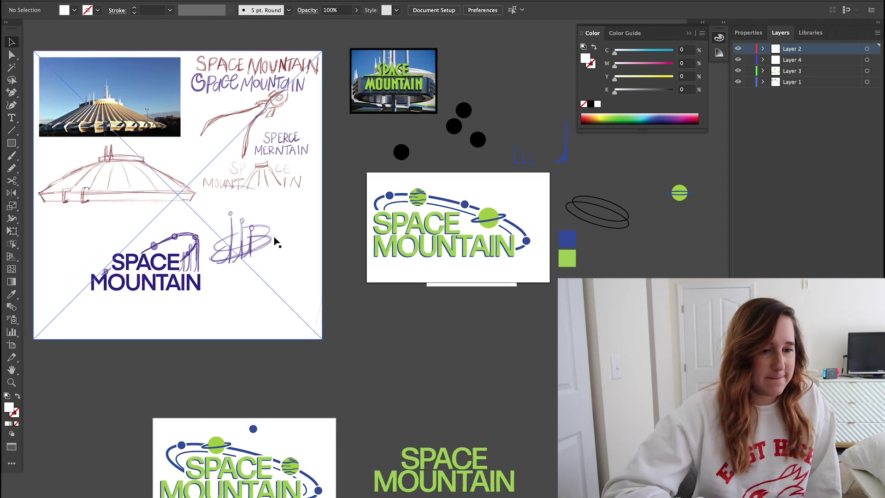
key(ctrl+equal)
key(ctrl+equal)
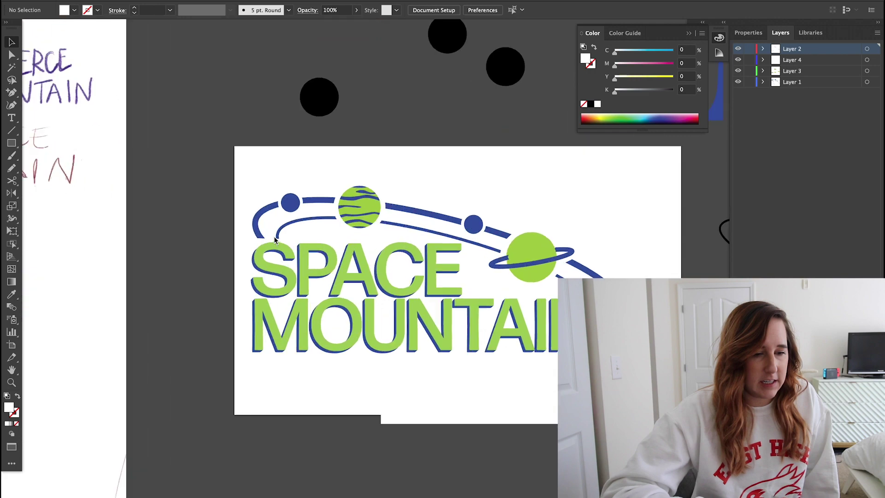
key(ctrl+minus)
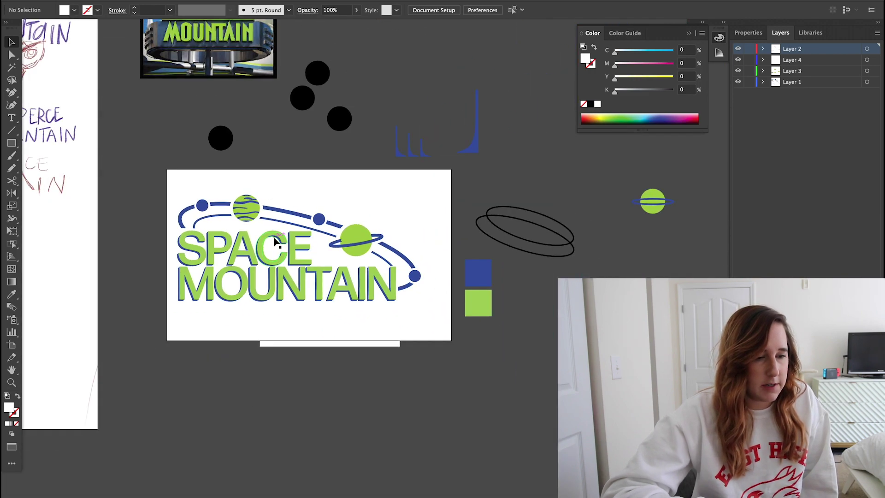
key(ctrl+minus)
scroll(274, 241, up, 3)
key(ctrl+equal)
key(ctrl+equal)
key(ctrl+equal)
key(ctrl+equal)
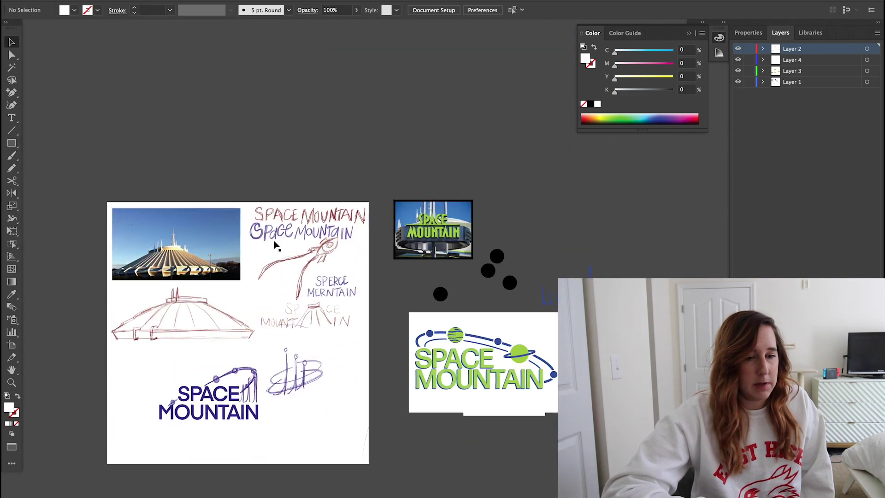
Step: Examine the reference photo of the green Space Mountain sign beside the hand-drawn sketches
scroll(274, 244, right, 1)
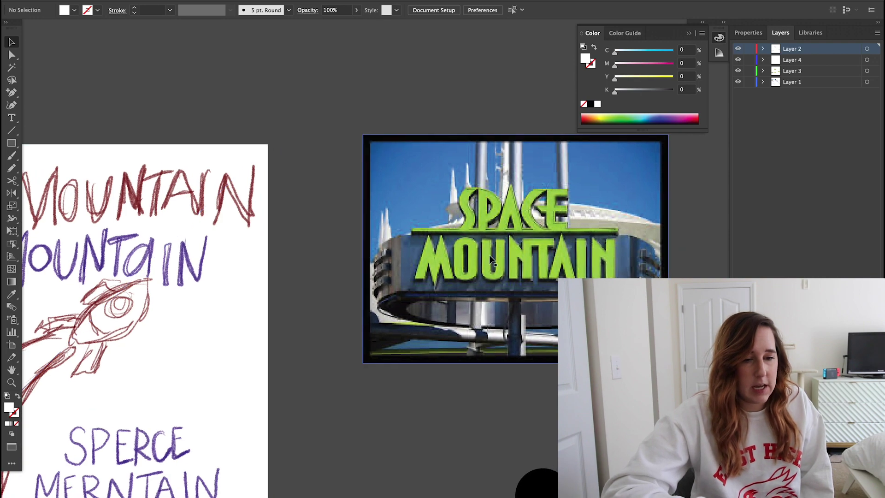
scroll(496, 264, down, 3)
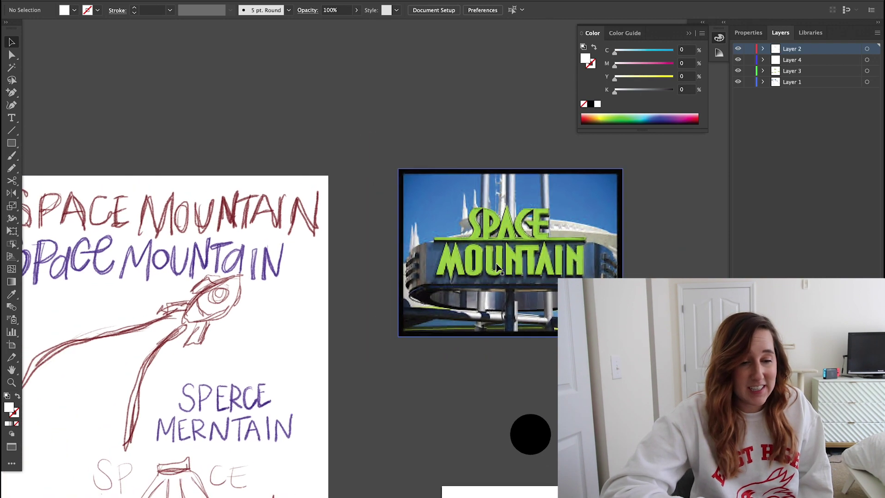
scroll(532, 251, up, 4)
scroll(531, 251, right, 5)
scroll(531, 252, up, 3)
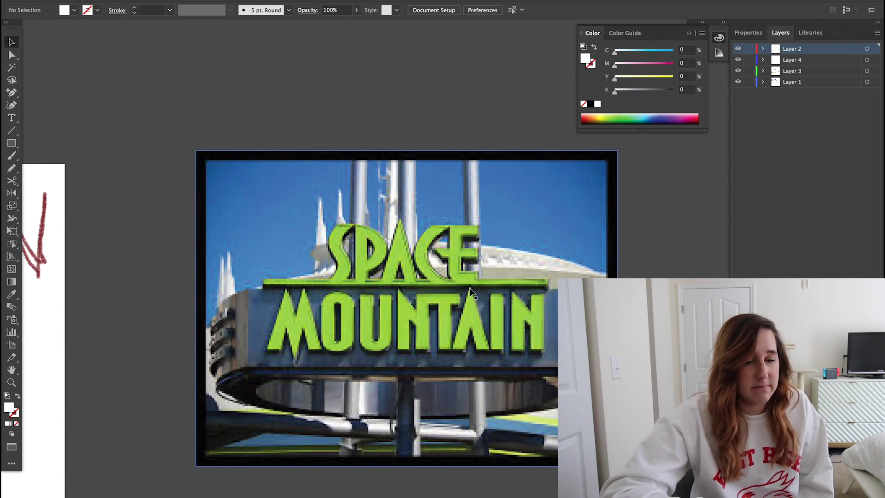
scroll(460, 326, down, 5)
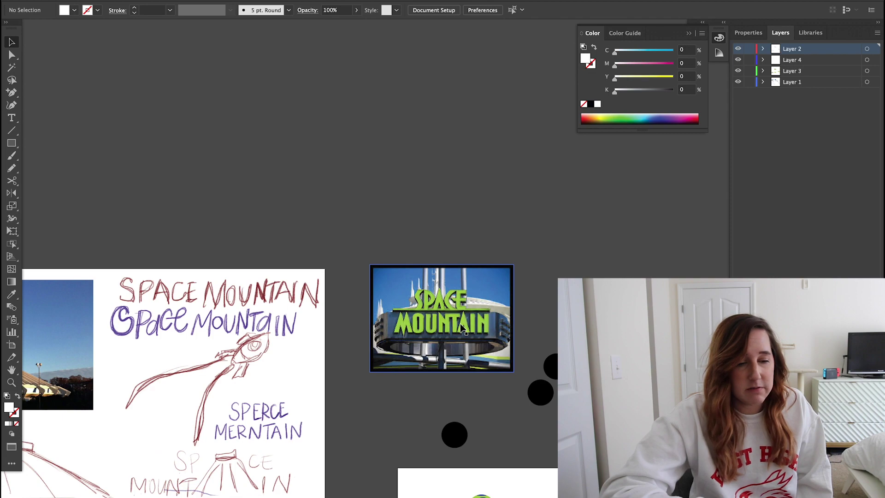
scroll(460, 323, down, 1)
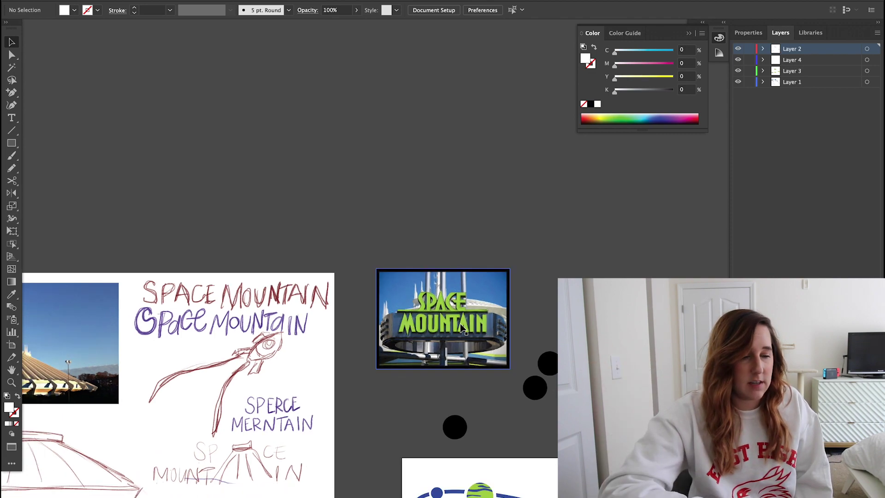
Step: Compare the left-aligned logo with the tower and orbit sketches on the sketch sheet
scroll(460, 323, down, 4)
scroll(461, 327, down, 2)
scroll(461, 328, up, 6)
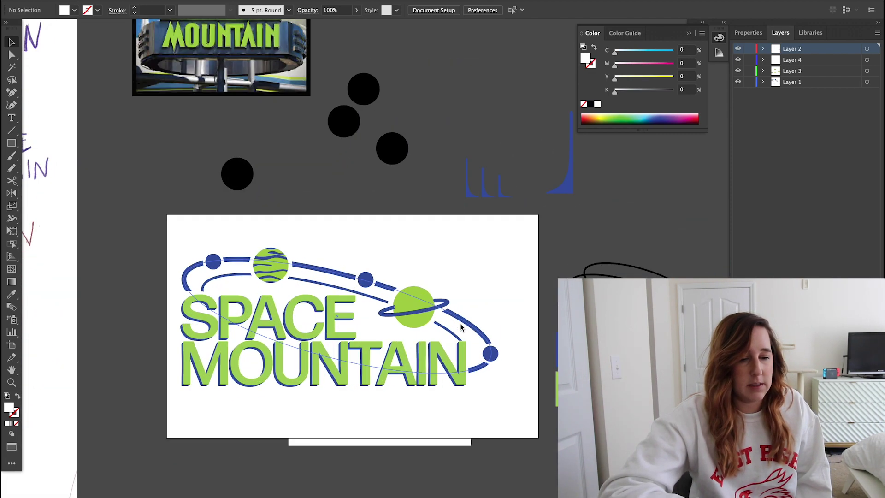
scroll(460, 327, down, 6)
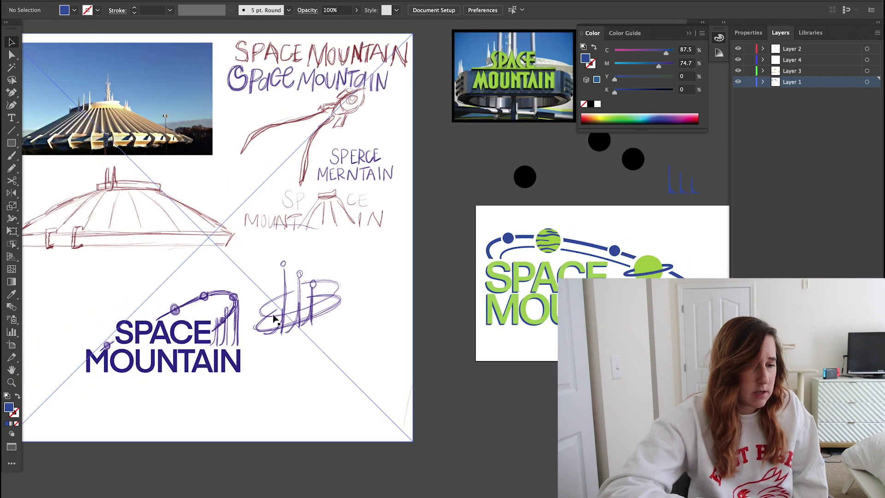
scroll(297, 329, right, 3)
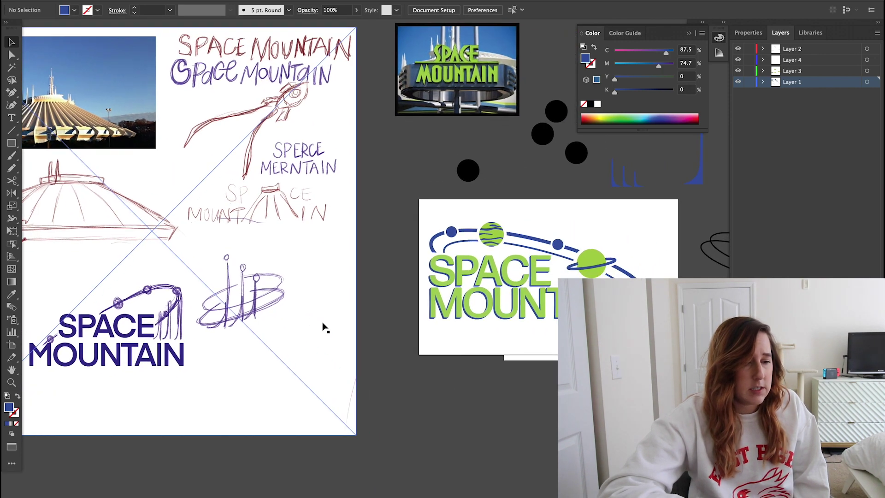
scroll(323, 327, down, 3)
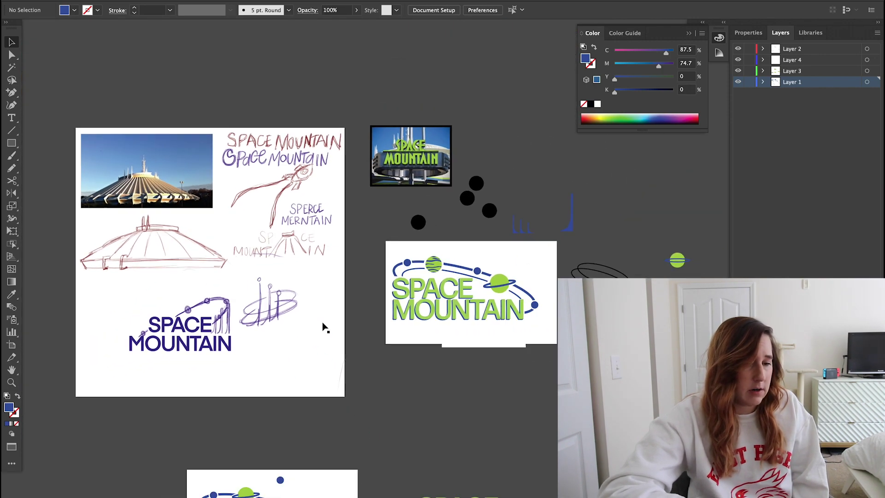
scroll(324, 327, down, 4)
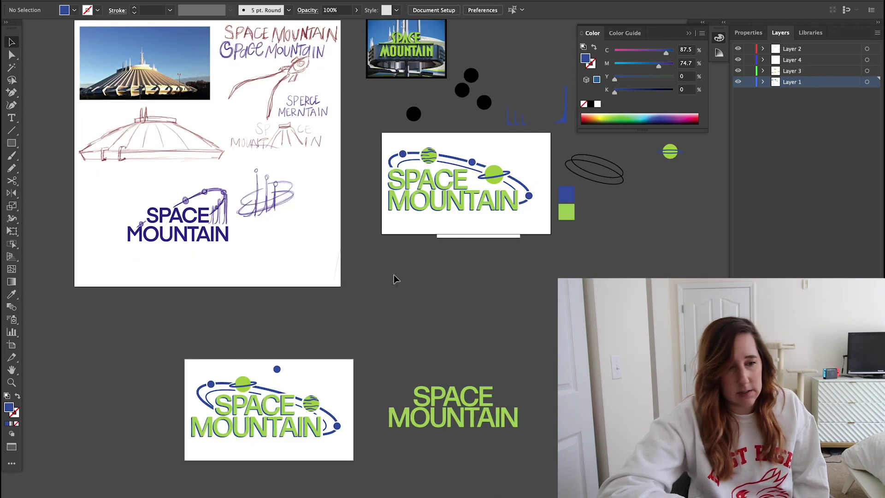
Step: Examine the alternate logo artboard with centered lettering and the double orbit around it
scroll(408, 247, up, 3)
scroll(408, 248, down, 5)
scroll(408, 247, left, 5)
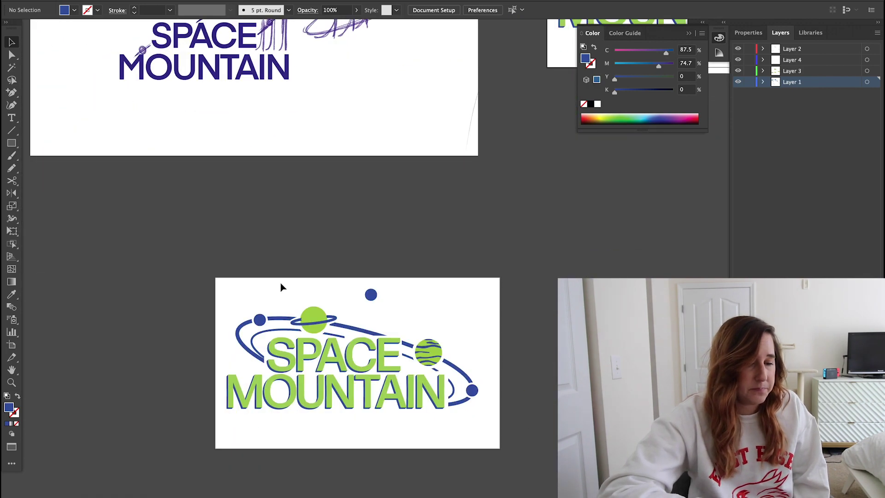
scroll(338, 315, down, 5)
scroll(338, 315, up, 3)
scroll(339, 315, up, 4)
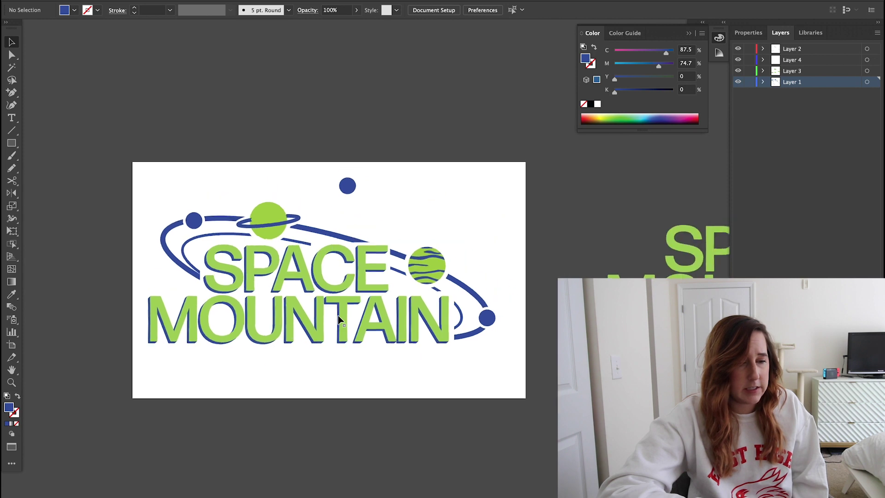
scroll(339, 315, down, 3)
scroll(338, 315, down, 6)
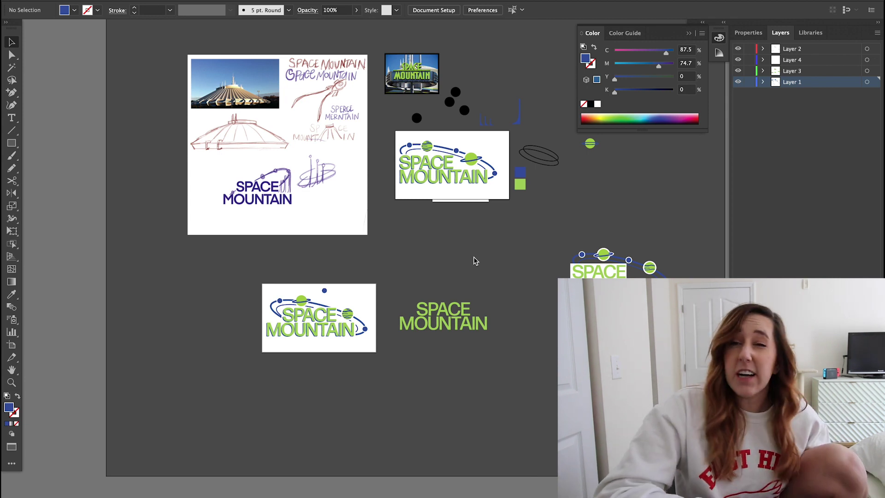
Step: Shorten the white masking shape behind MOUNTAIN so its lower edge stays inside the main logo's artboard
scroll(444, 223, up, 8)
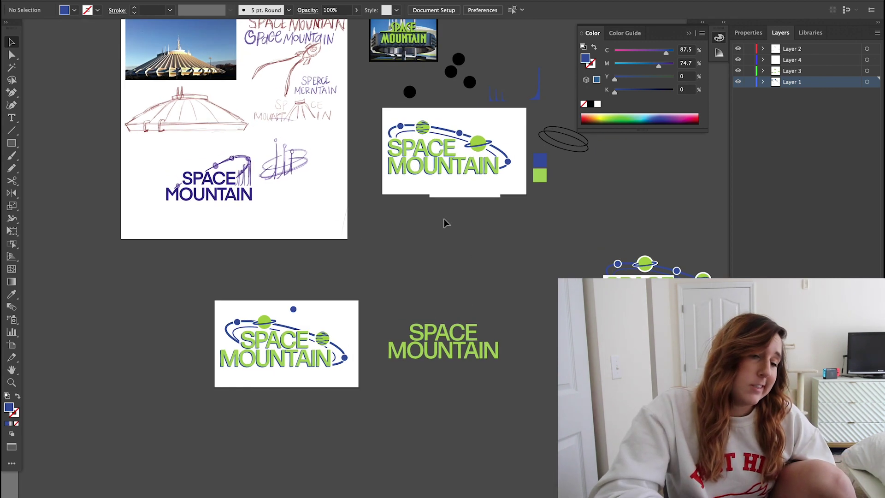
scroll(443, 223, down, 5)
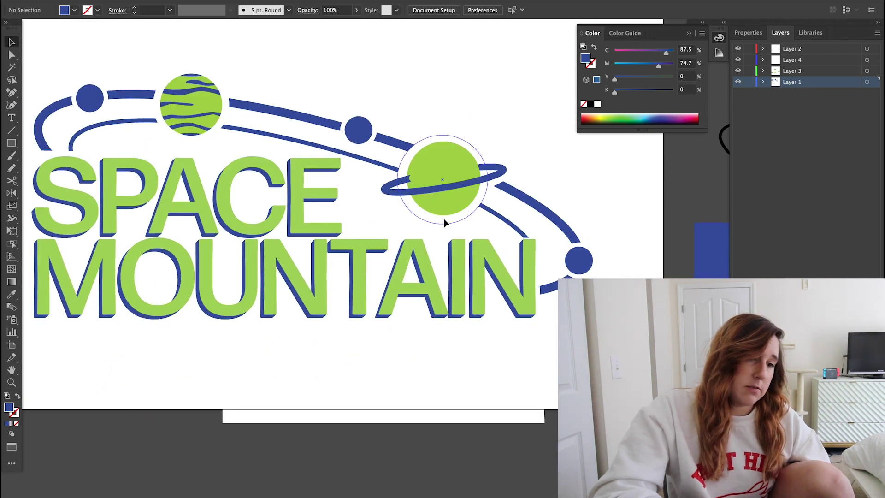
scroll(445, 223, down, 2)
scroll(444, 223, up, 2)
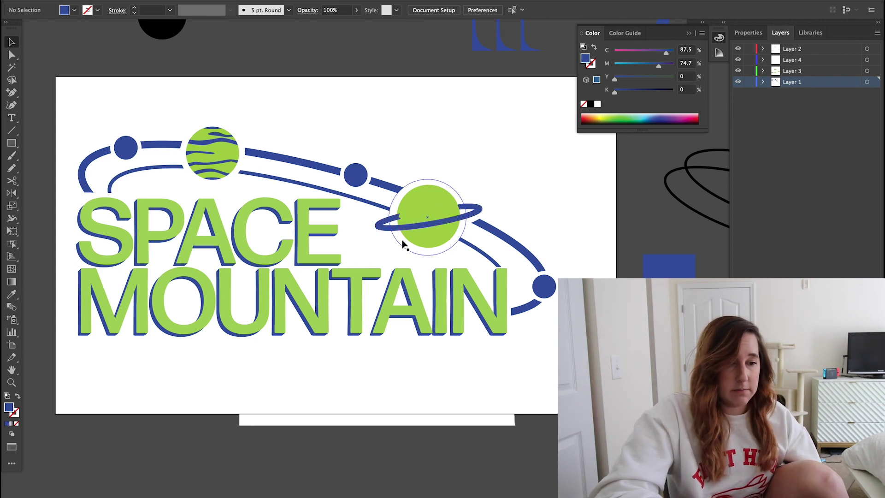
click(335, 409)
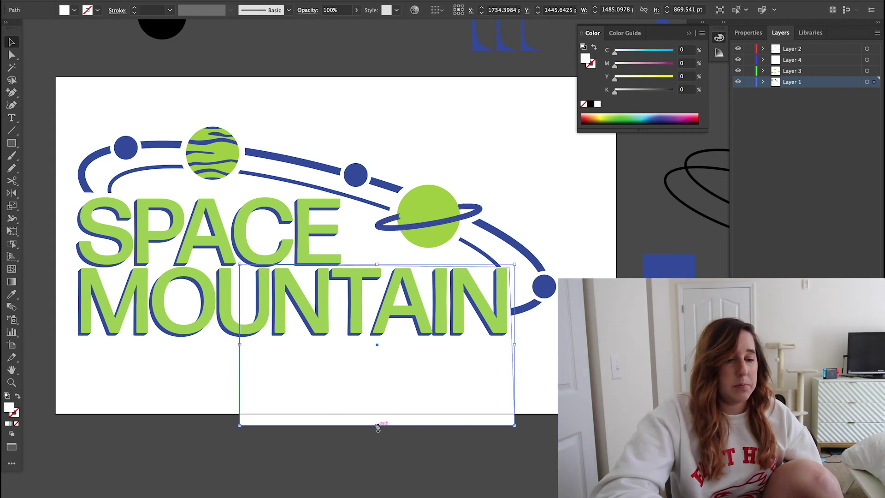
drag(378, 428, 369, 395)
click(374, 430)
Step: Review the left-aligned logo together with the sketches, the sign photo and the alternate versions
scroll(374, 431, down, 3)
scroll(374, 431, down, 1)
scroll(374, 430, down, 2)
scroll(374, 430, left, 2)
scroll(375, 430, down, 2)
scroll(374, 434, left, 2)
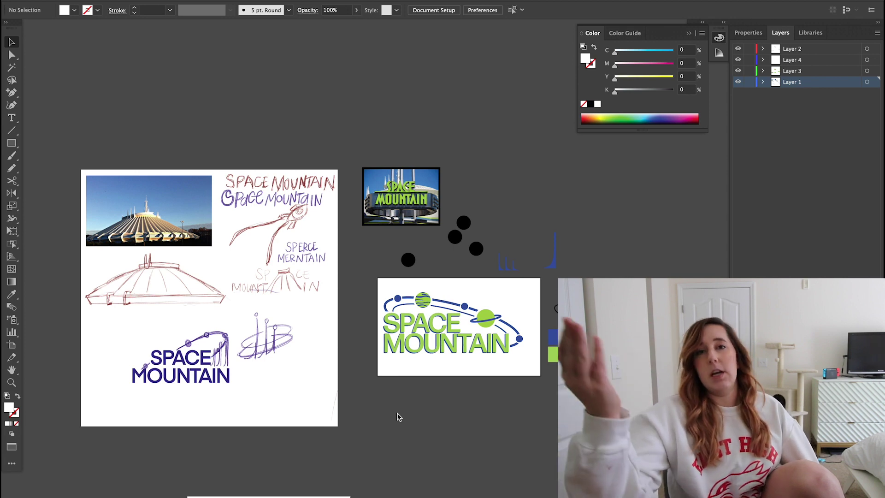
scroll(399, 417, down, 3)
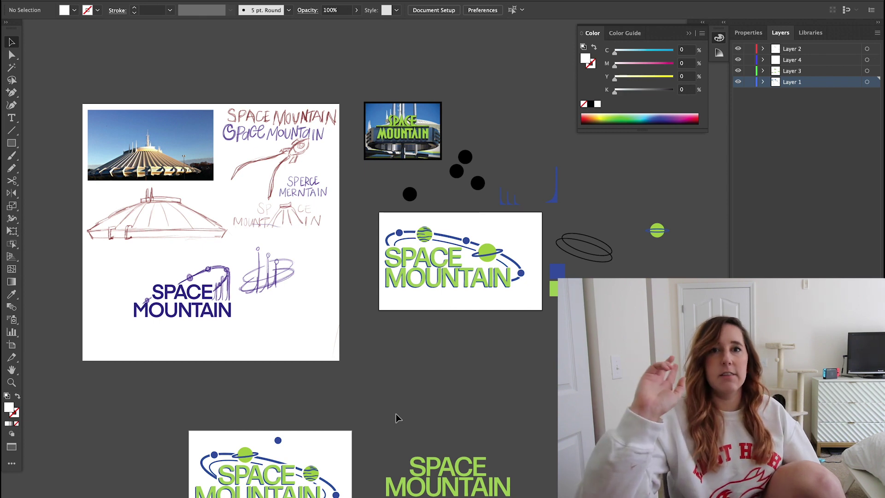
scroll(395, 413, down, 1)
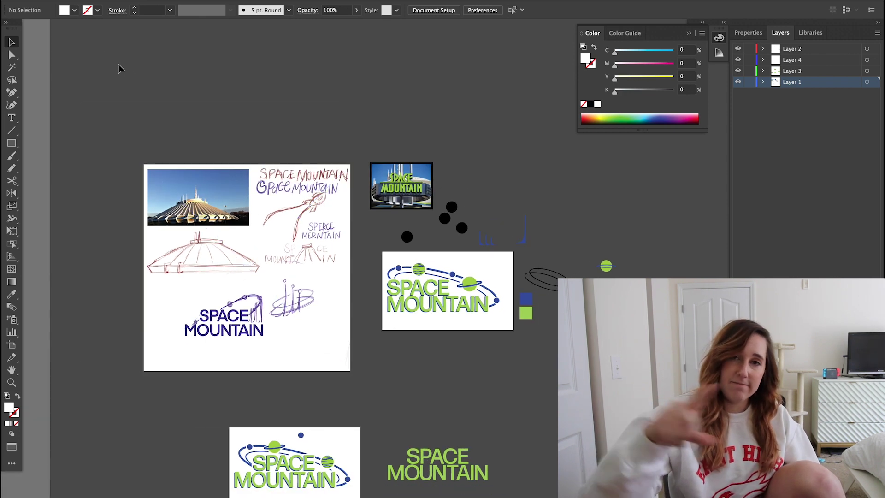